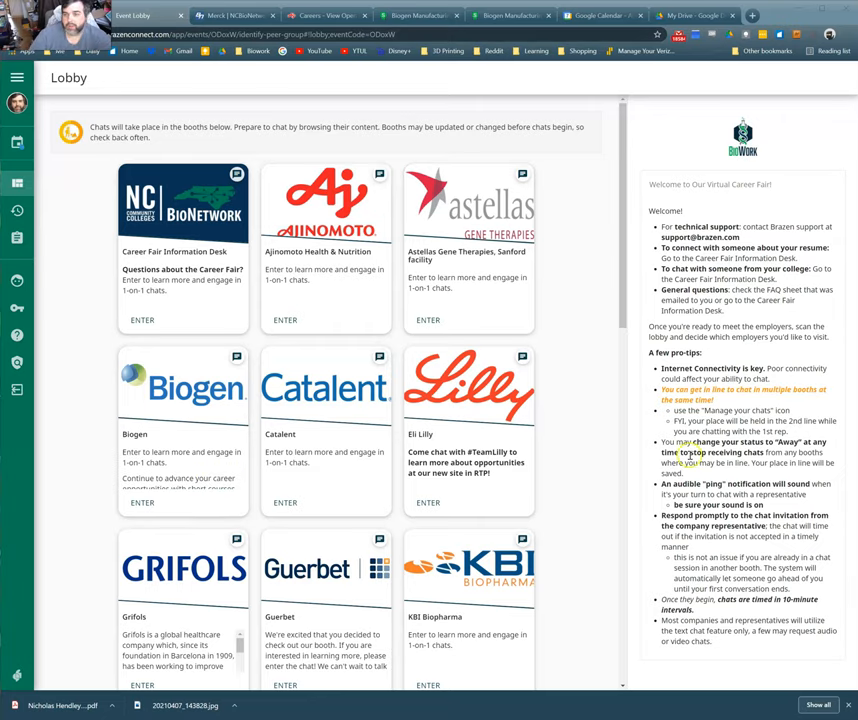
Step: Enter the Career Fair Information Desk booth, view its content, open the BioNetwork LinkedIn page in a new tab, and return to the lobby
left_click(142, 319)
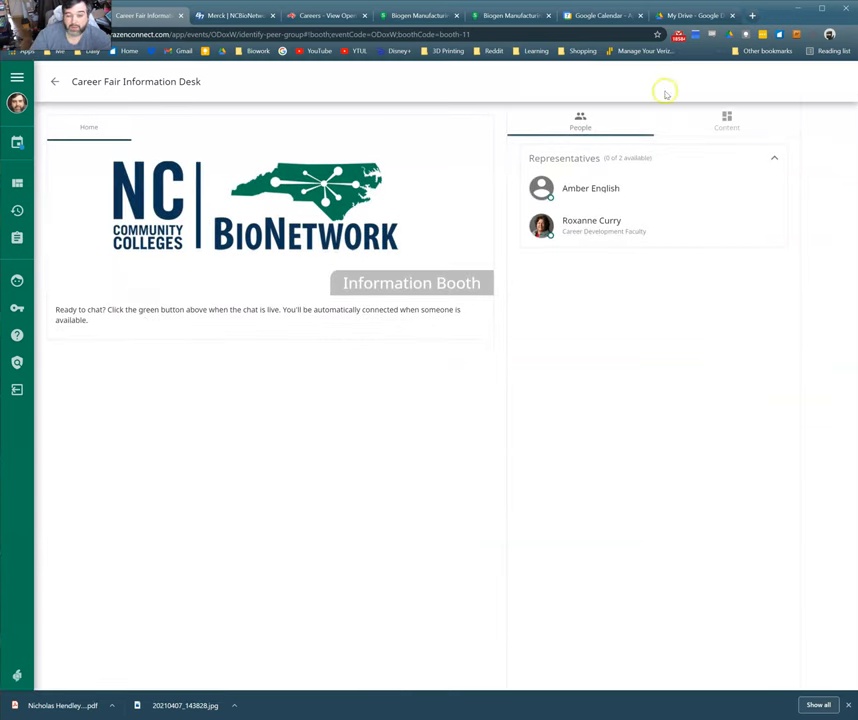
left_click(727, 120)
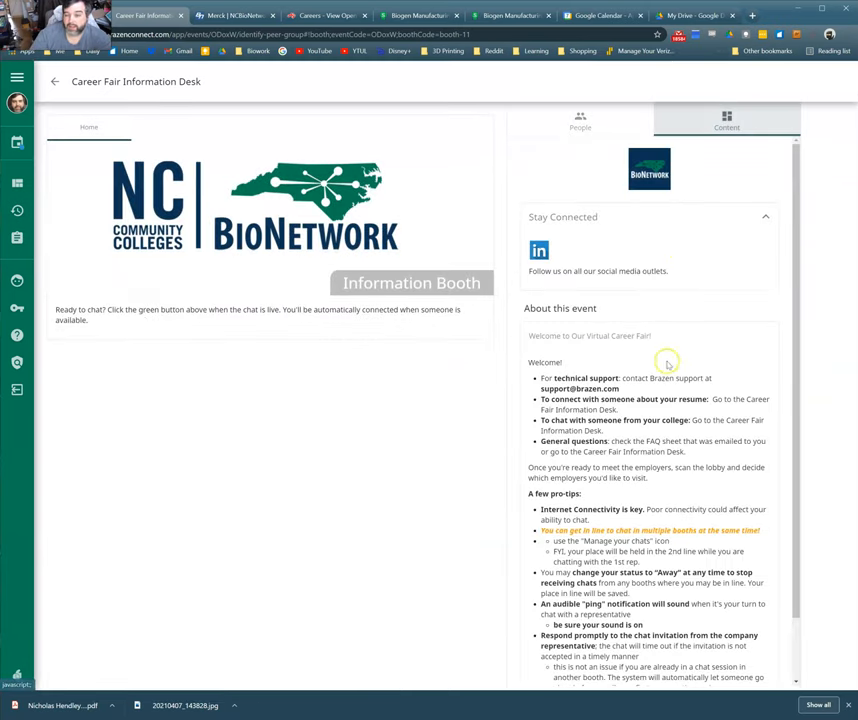
scroll(641, 391, "down", 1)
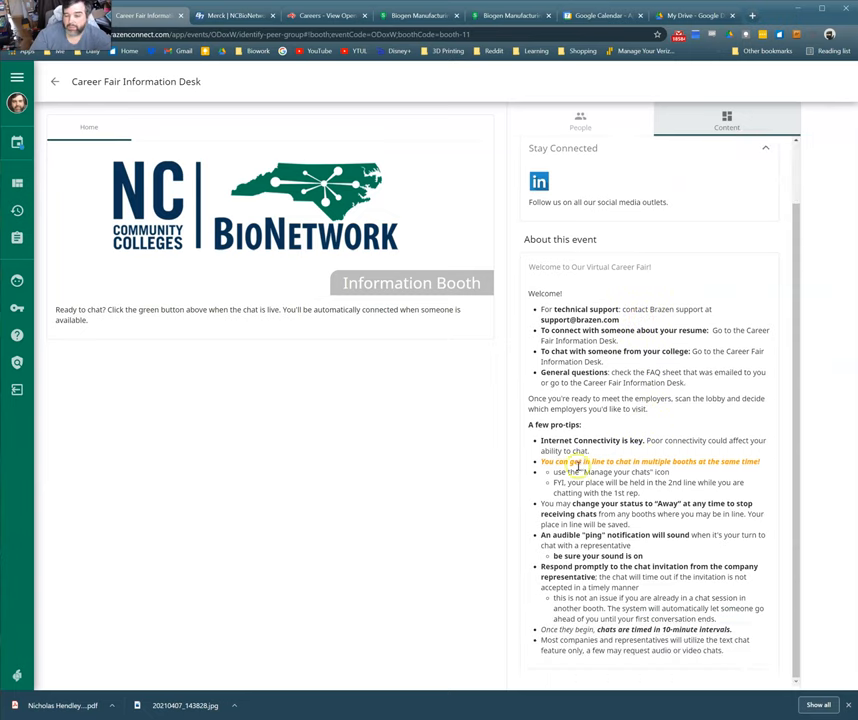
scroll(550, 268, "up", 1)
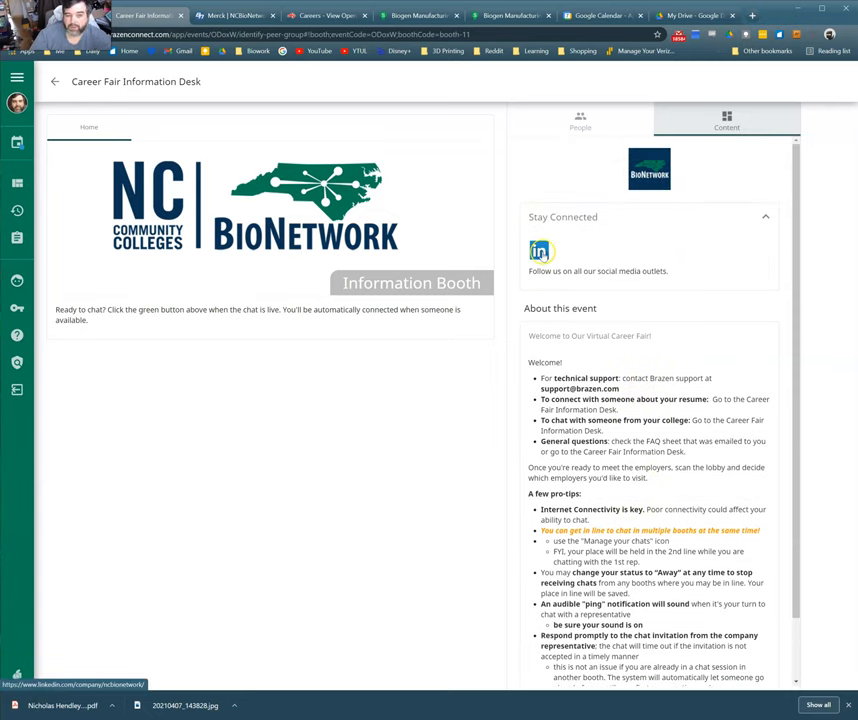
right_click(562, 256)
left_click(566, 260)
left_click(56, 82)
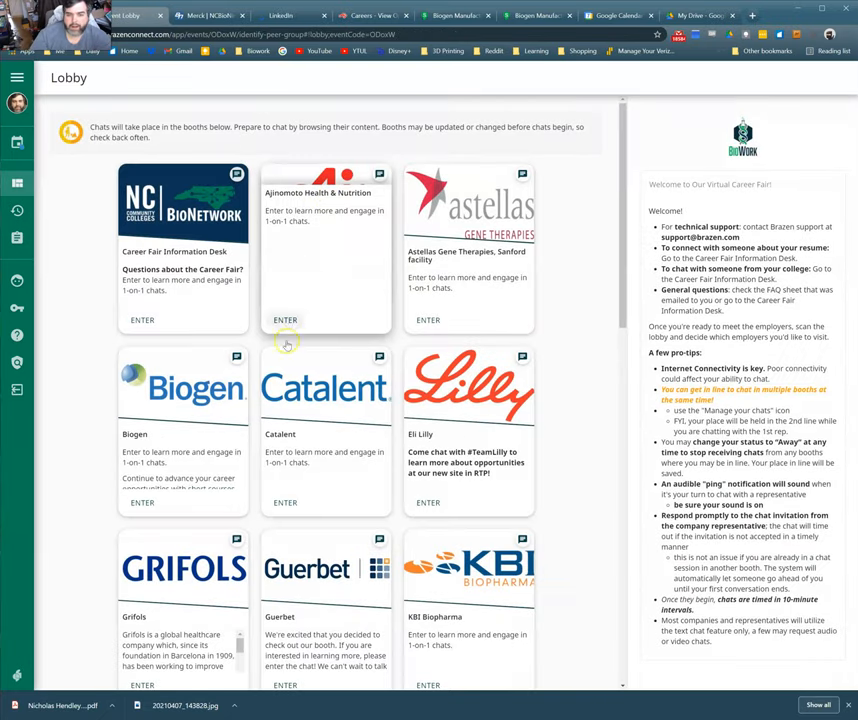
scroll(436, 415, "down", 5)
scroll(440, 410, "up", 1)
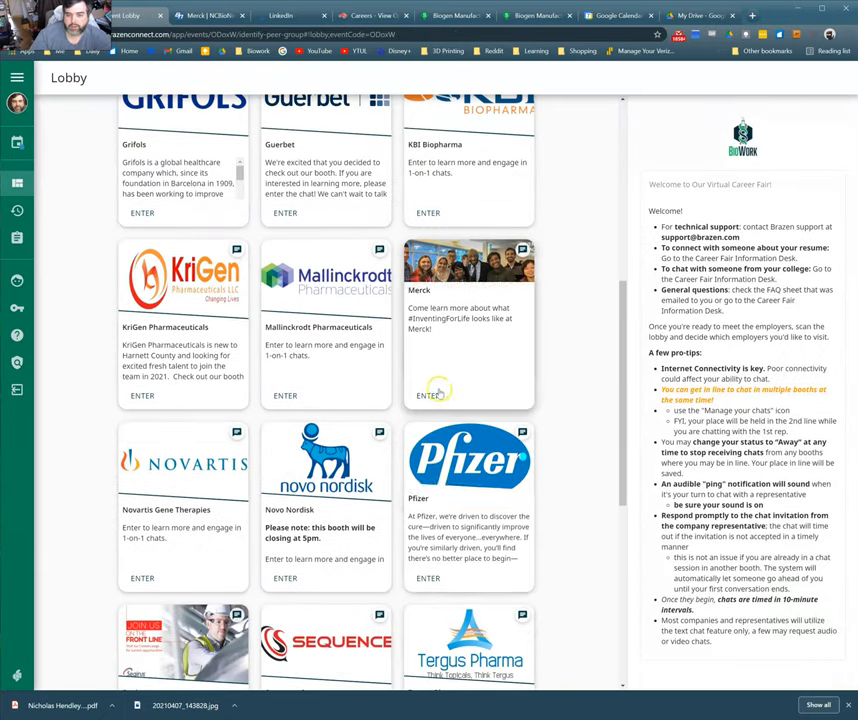
Step: Enter the Merck booth, expand its full description and view the Culture section
left_click(429, 396)
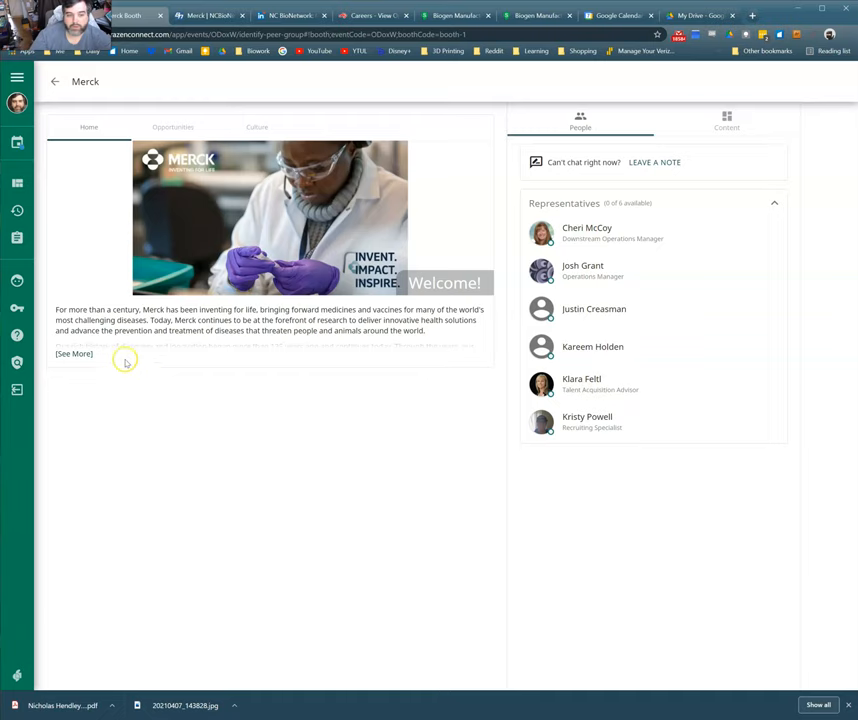
left_click(75, 354)
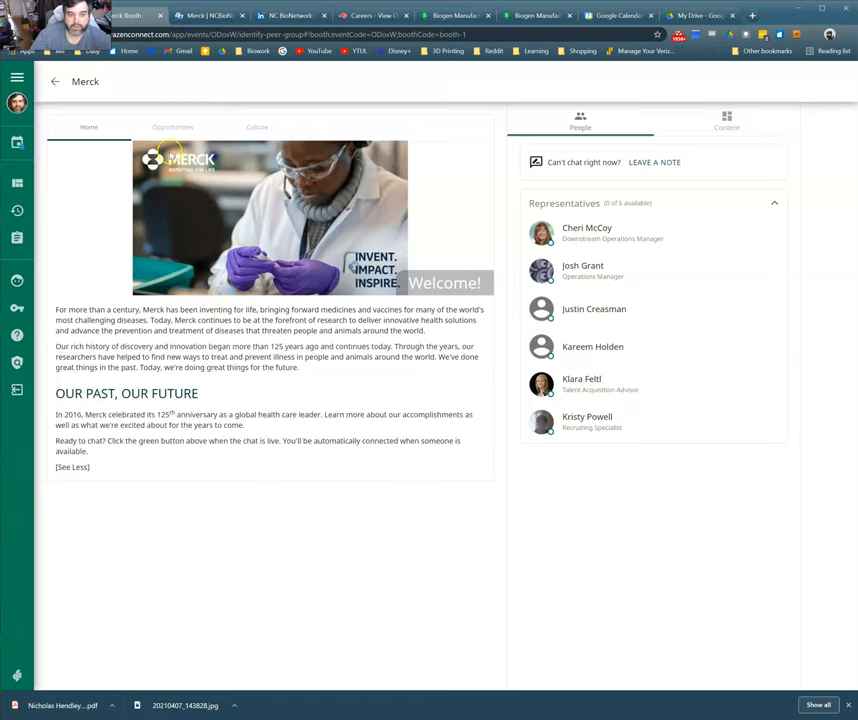
left_click(257, 127)
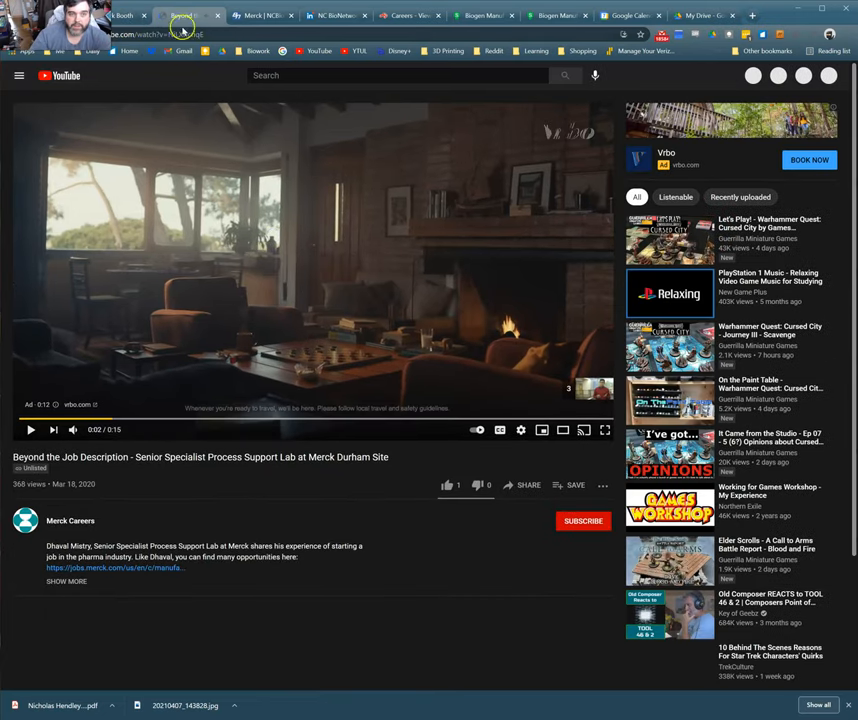
left_click(119, 19)
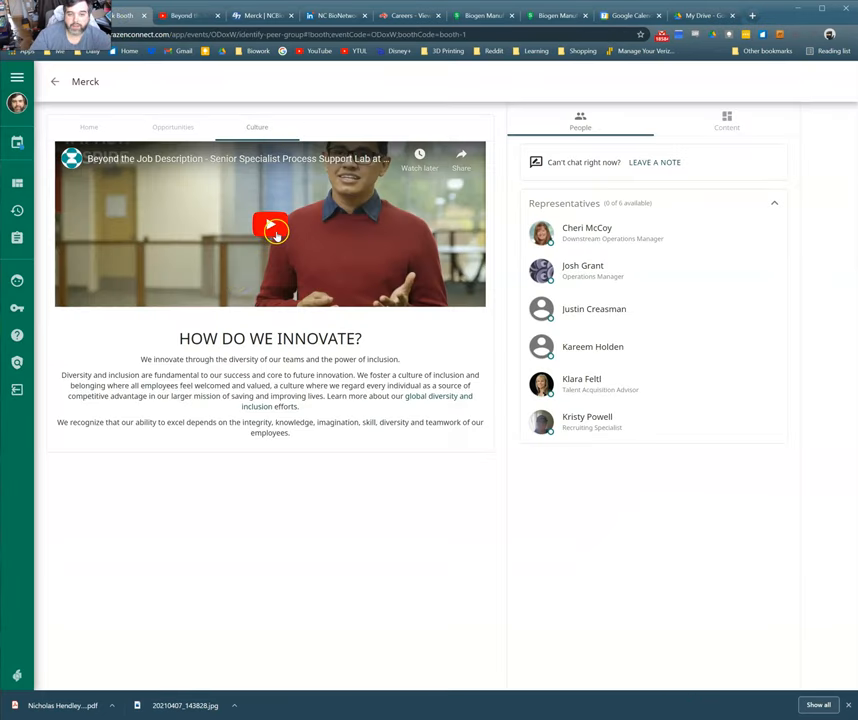
Step: Switch to Merck's Opportunities section and open its current job openings
left_click(173, 127)
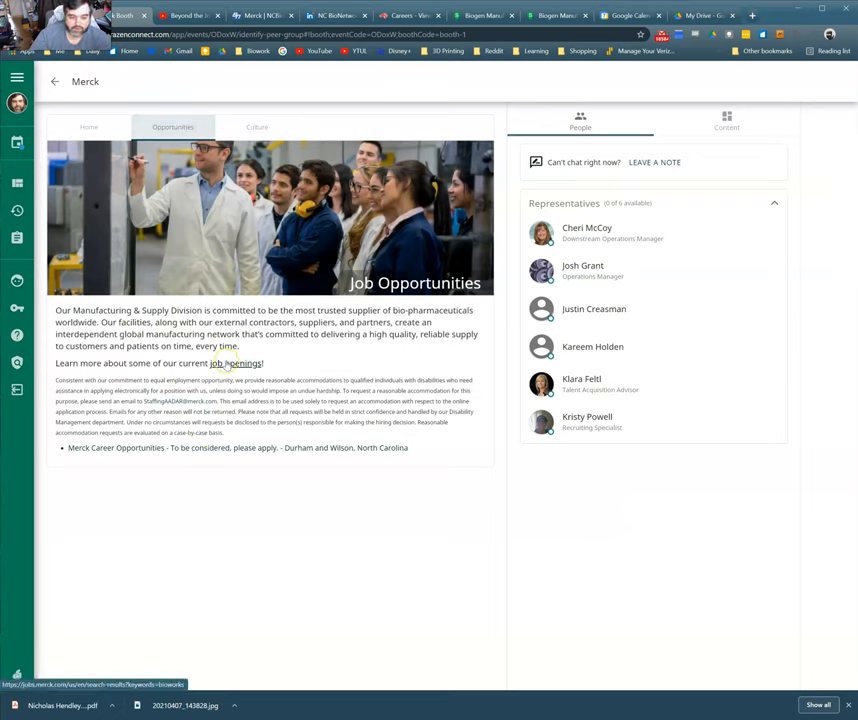
left_click(227, 366)
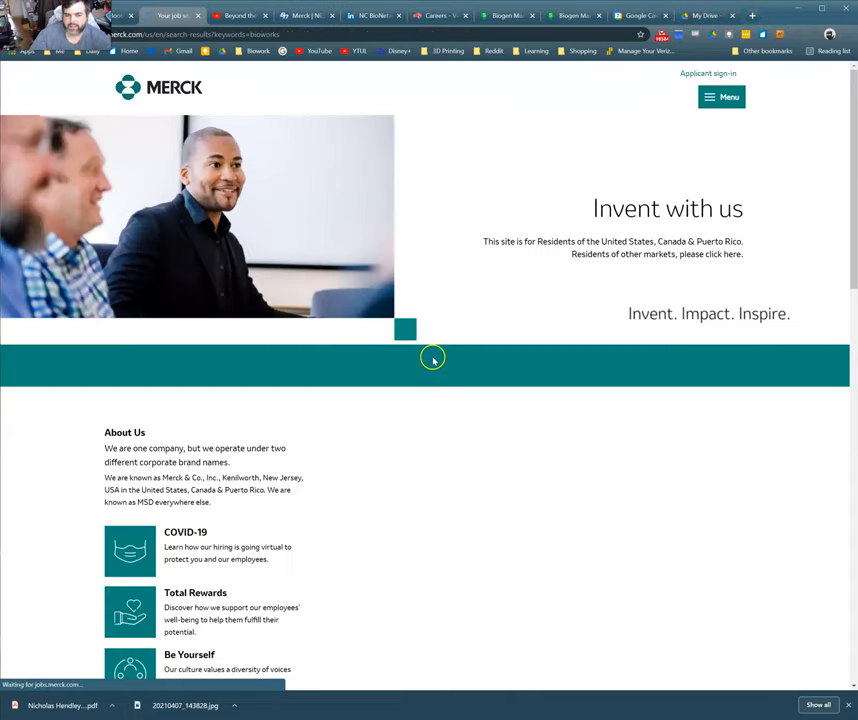
scroll(547, 340, "down", 10)
scroll(552, 333, "down", 4)
scroll(546, 339, "up", 4)
scroll(546, 340, "up", 10)
scroll(538, 333, "up", 5)
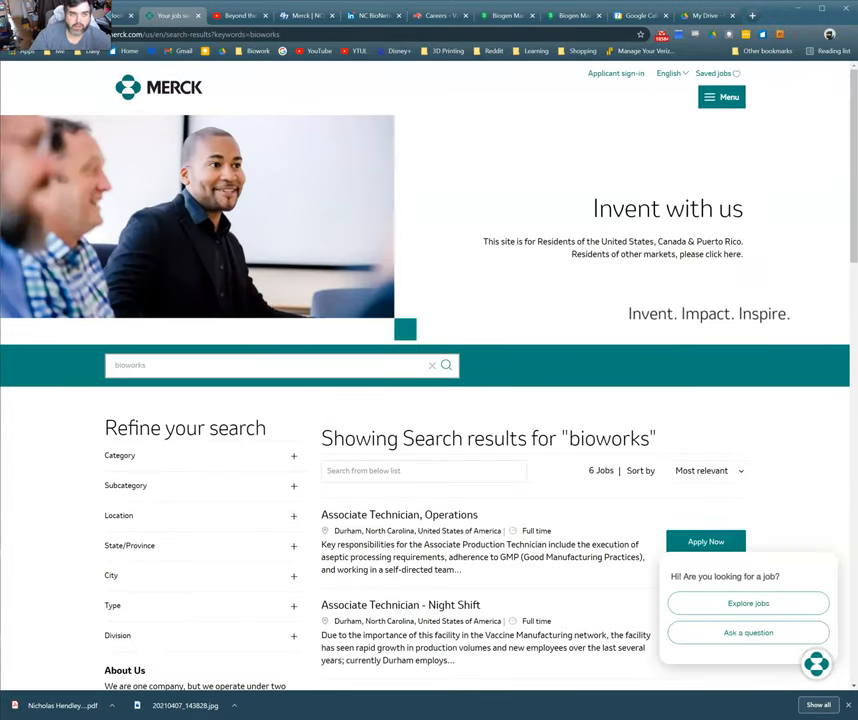
Step: Leave the Merck careers results and return to the Merck booth page
left_click(120, 16)
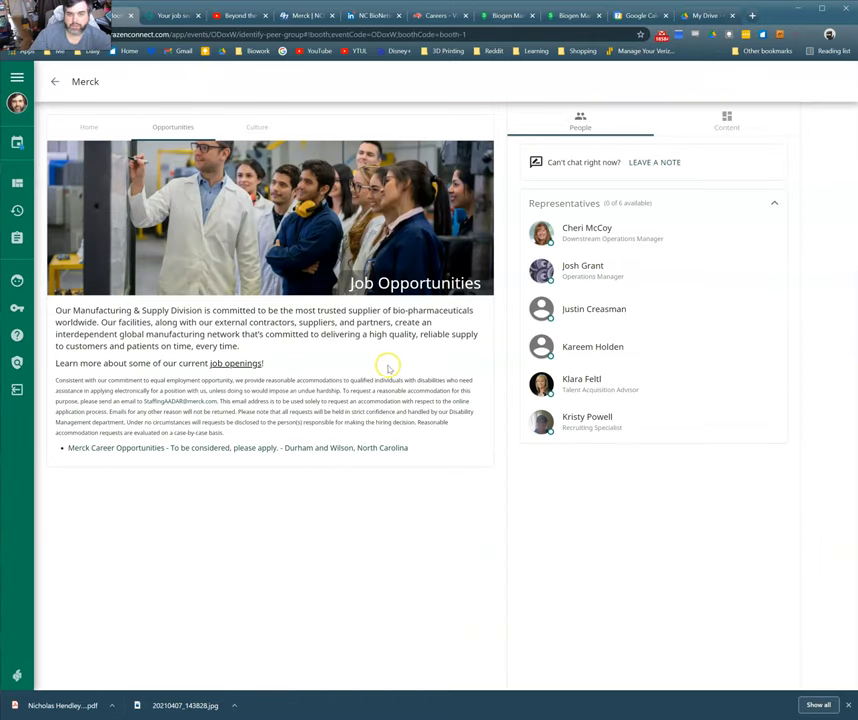
Step: Return to the lobby, enter the Biogen booth and show its list of job openings
left_click(55, 81)
mouse_move(183, 430)
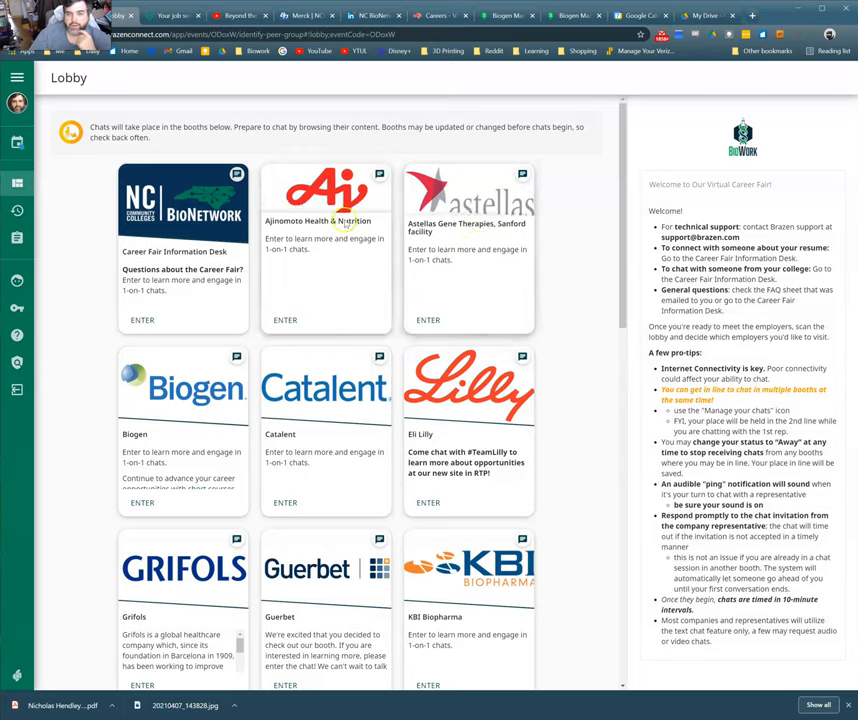
left_click(143, 503)
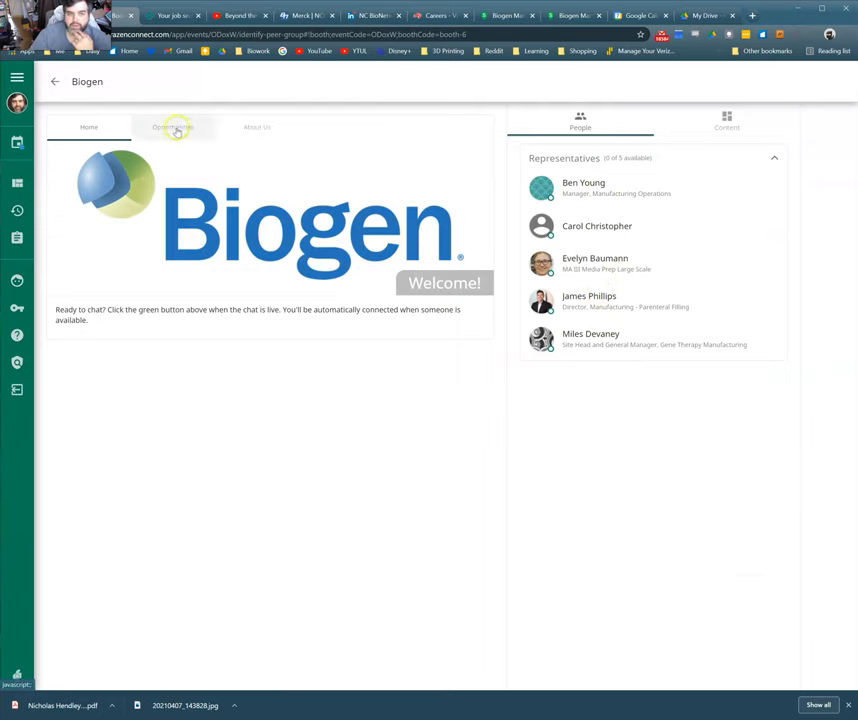
left_click(174, 127)
Step: Open Biogen's five Manufacturing postings (Associate, Associate II, Lead - FVM, Associate III, Manager) each in a new tab
right_click(145, 178)
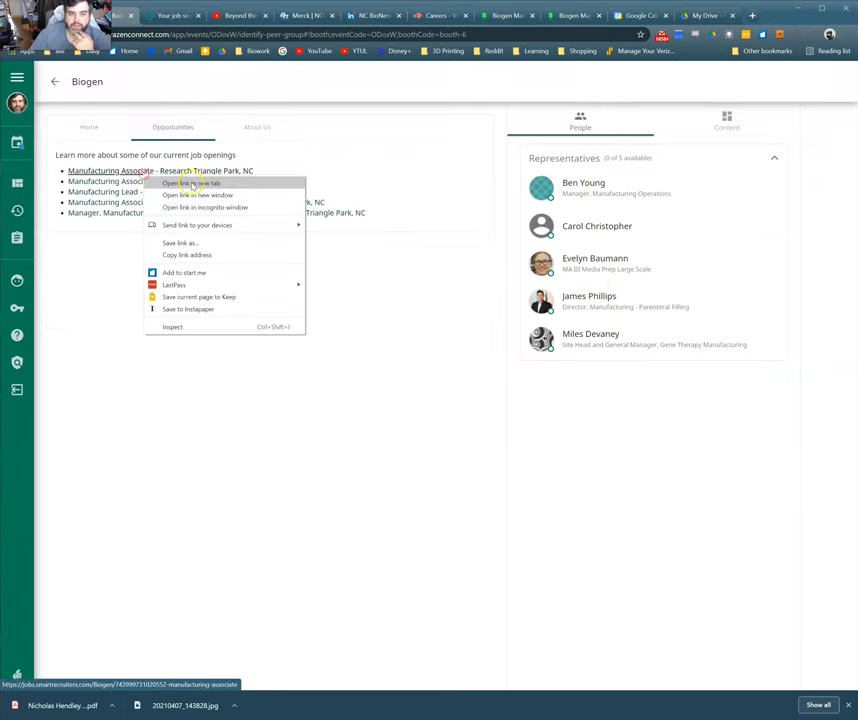
left_click(191, 185)
right_click(148, 182)
left_click(188, 190)
right_click(159, 192)
left_click(199, 200)
right_click(170, 203)
left_click(197, 213)
right_click(169, 216)
left_click(207, 220)
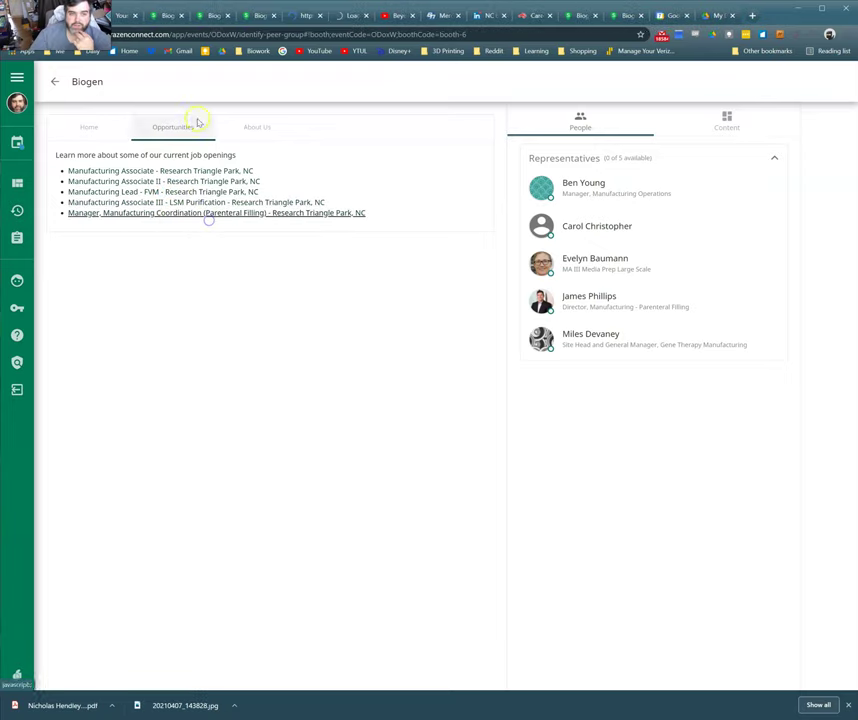
Step: Close the Merck results and the reviewed Biogen postings one by one to reach the Manager, Manufacturing Coordination job
left_click(119, 16)
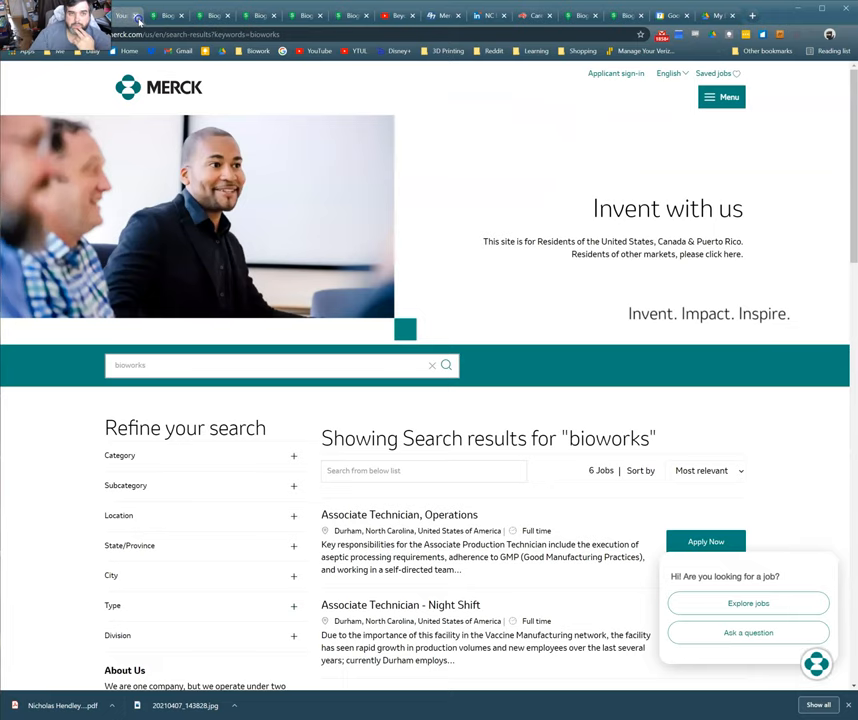
left_click(137, 16)
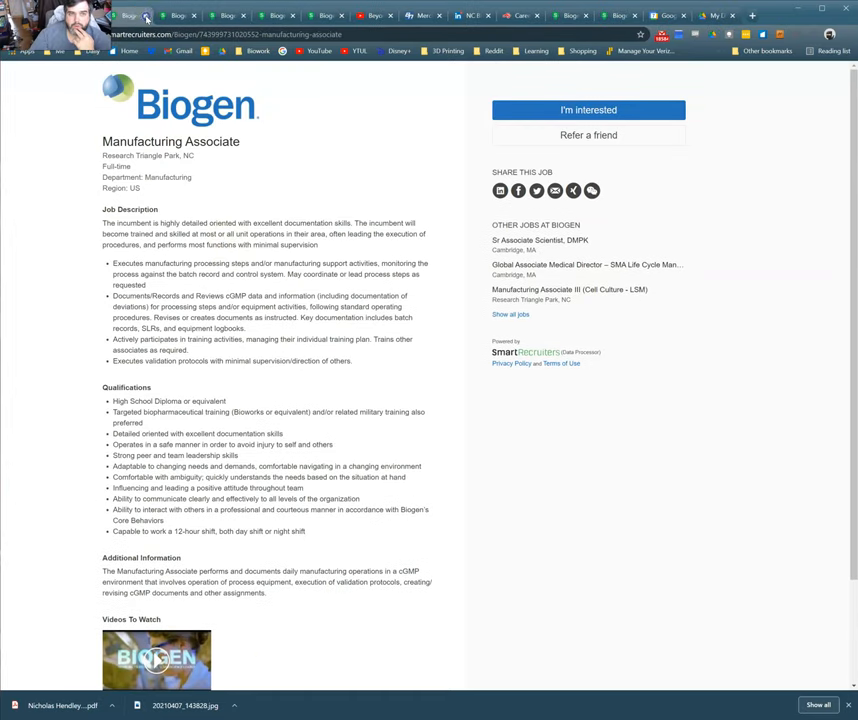
left_click(146, 17)
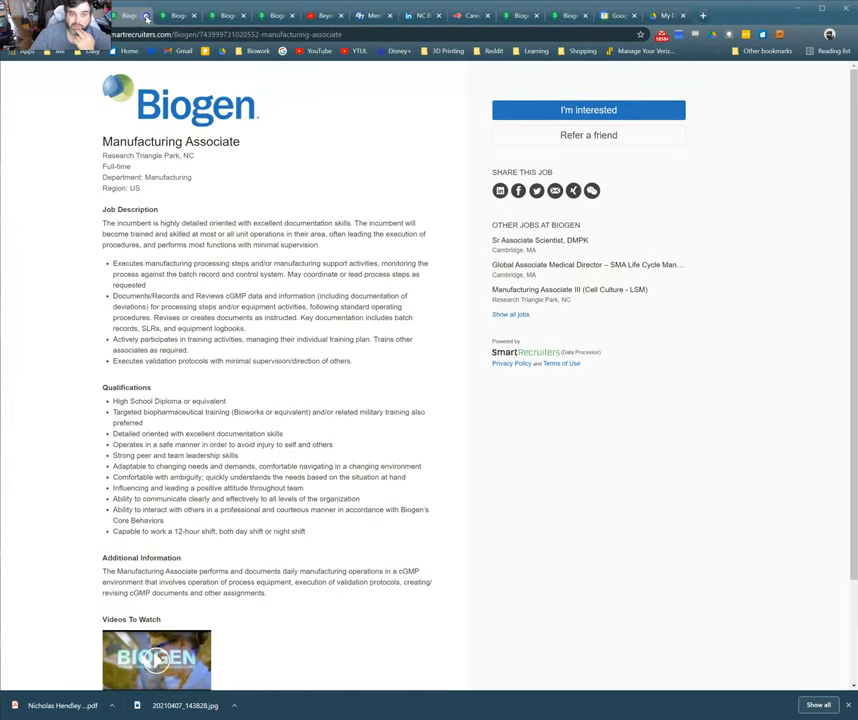
left_click(146, 17)
scroll(257, 233, "down", 3)
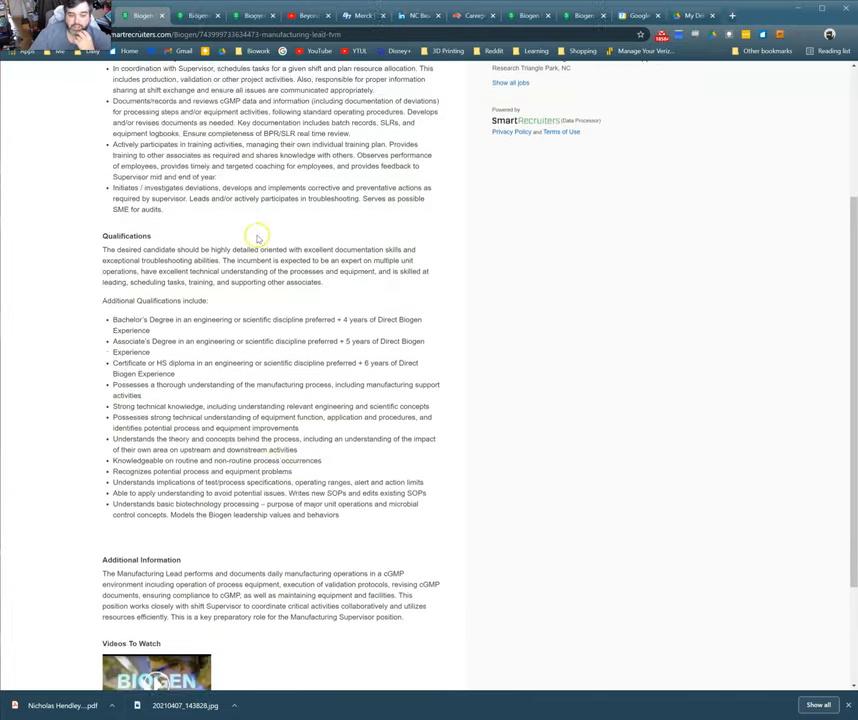
scroll(282, 341, "up", 4)
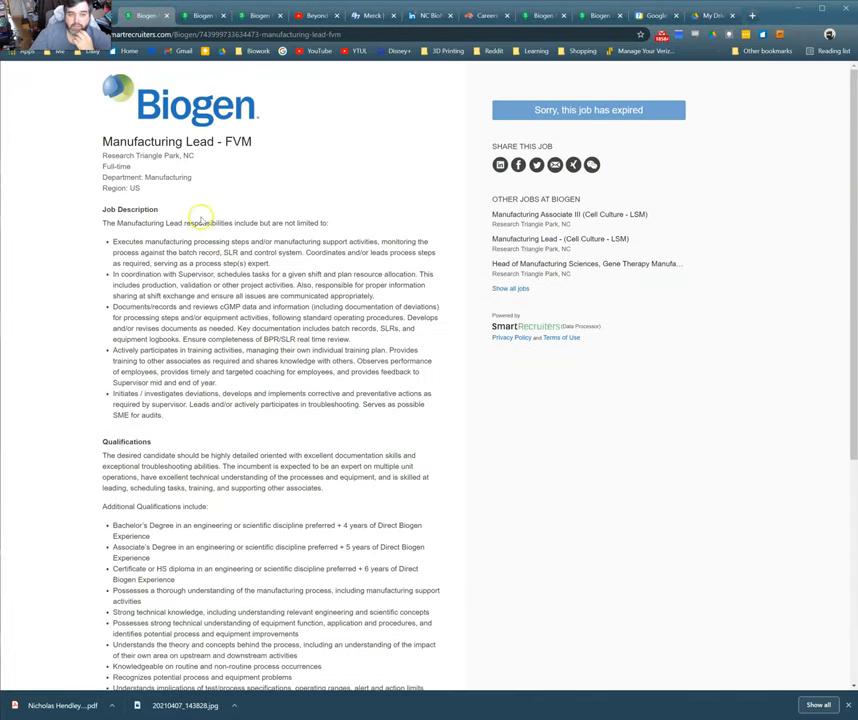
scroll(214, 340, "down", 3)
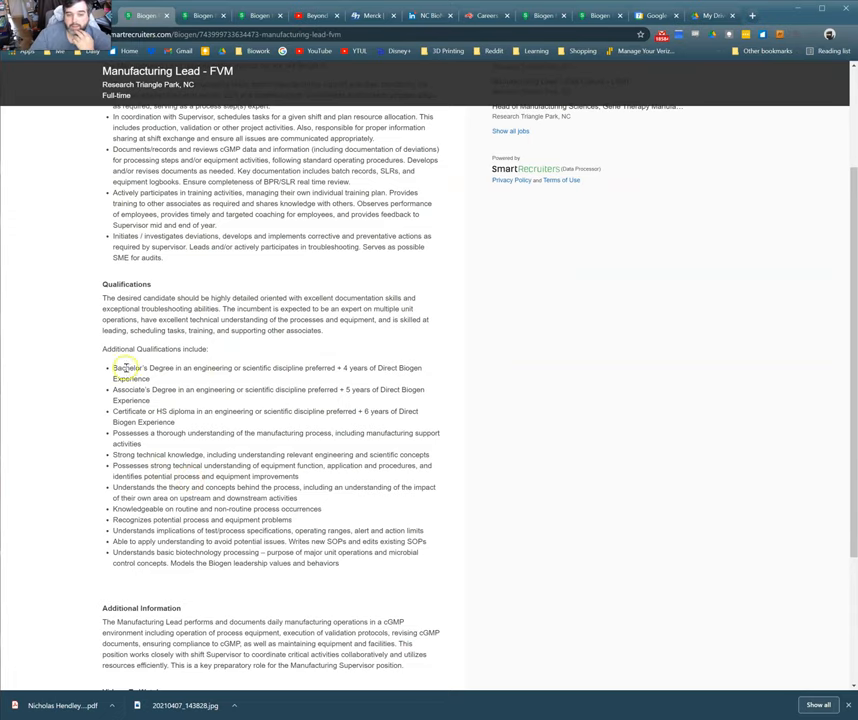
scroll(283, 423, "up", 3)
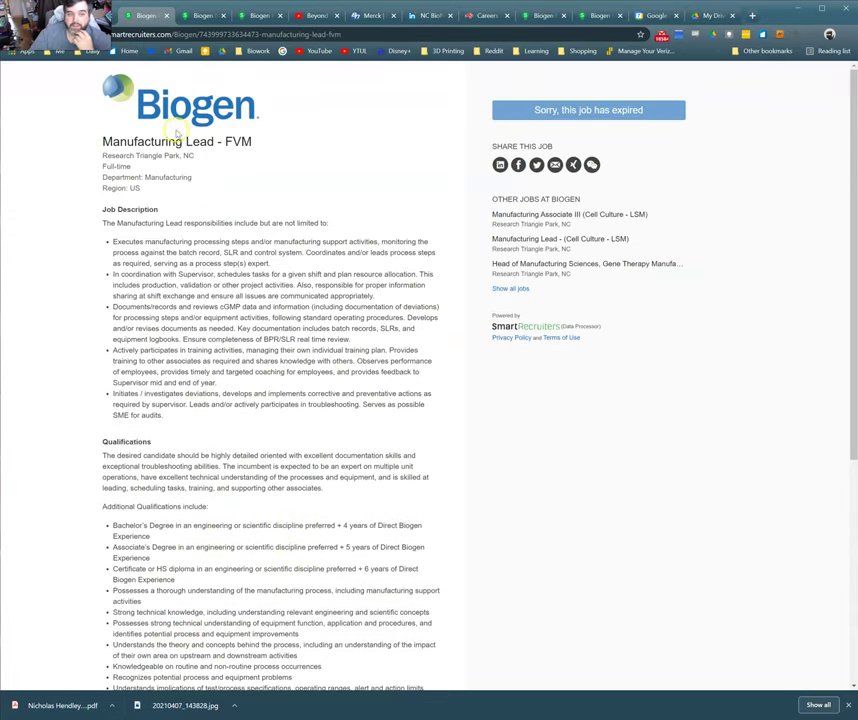
left_click(169, 15)
scroll(318, 285, "down", 3)
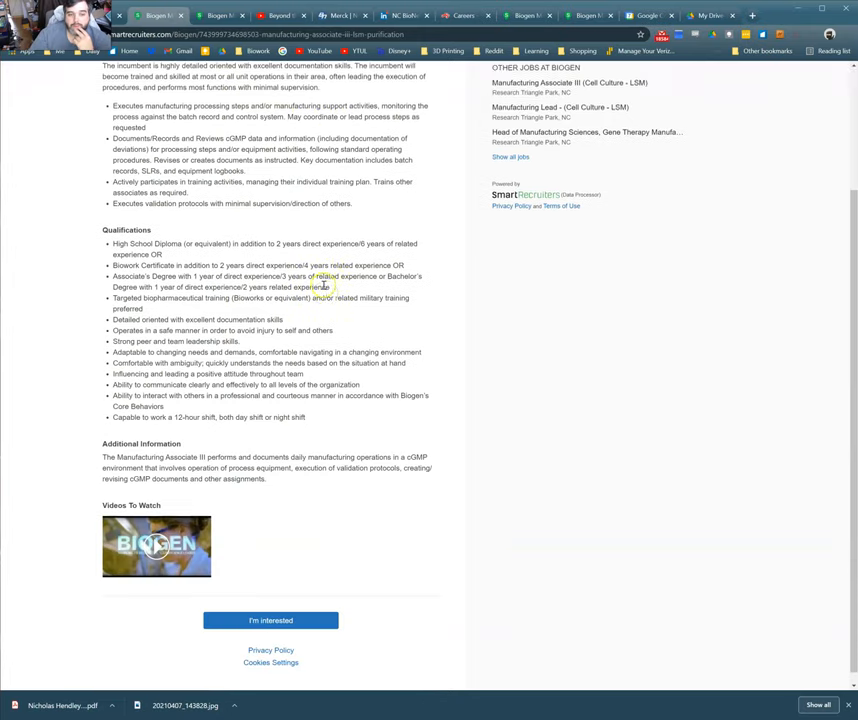
scroll(325, 307, "up", 3)
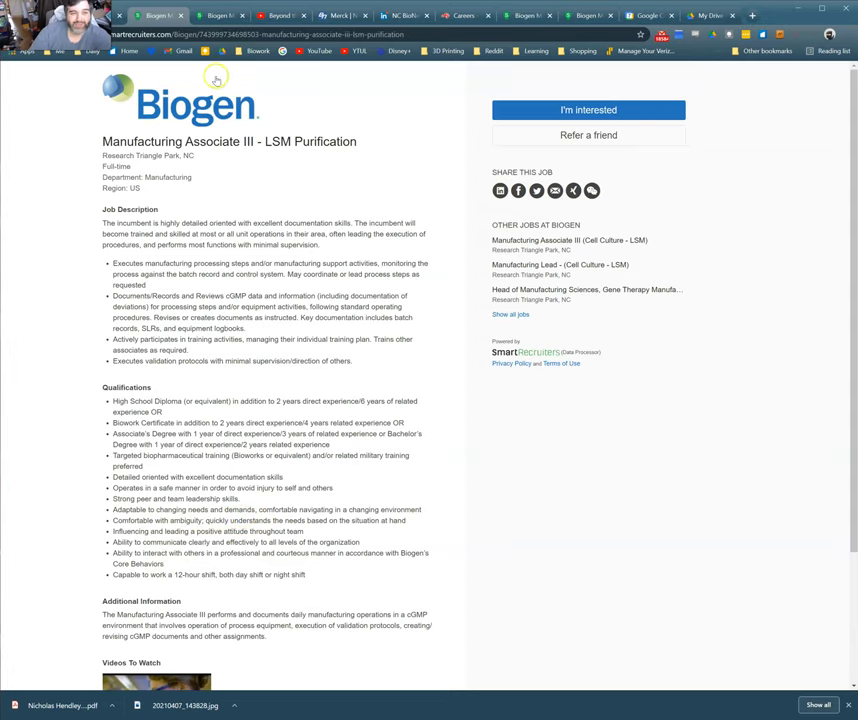
left_click(181, 16)
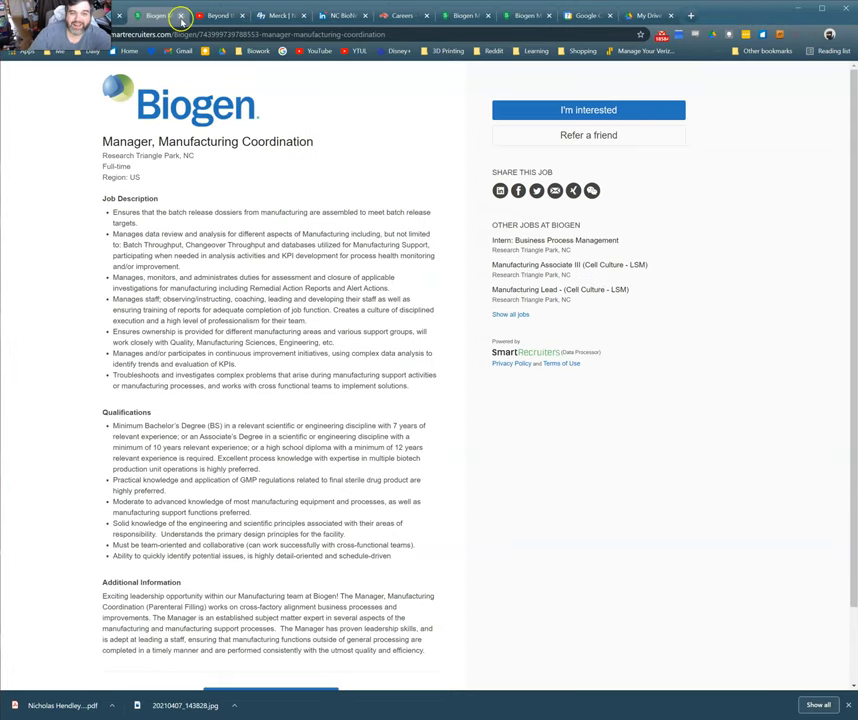
scroll(176, 251, "down", 3)
scroll(157, 349, "up", 3)
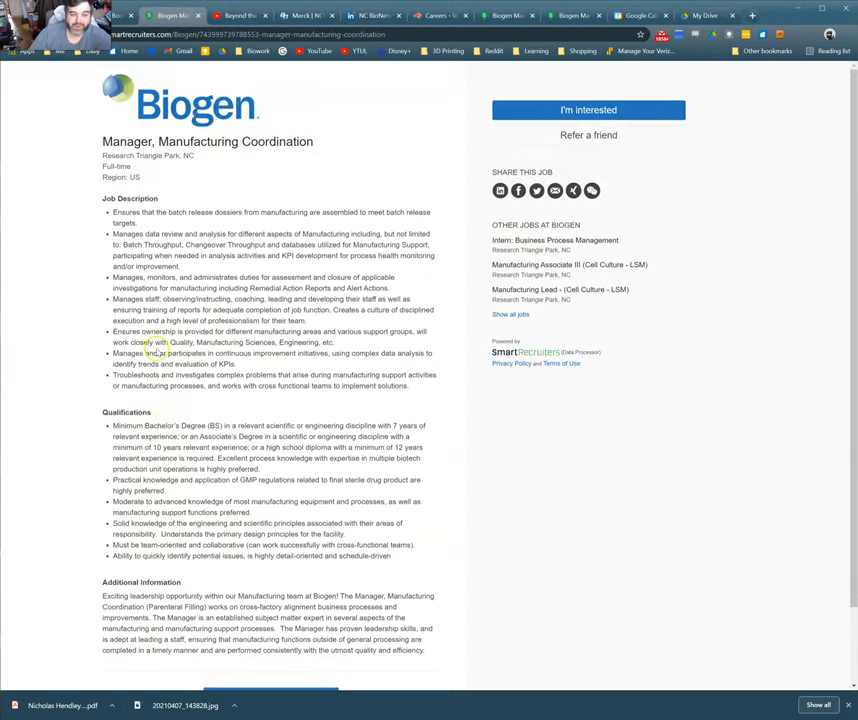
Step: Close the leftover posting tabs, then restore the accidentally closed Biogen booth window with Ctrl+Shift+T
left_click(197, 15)
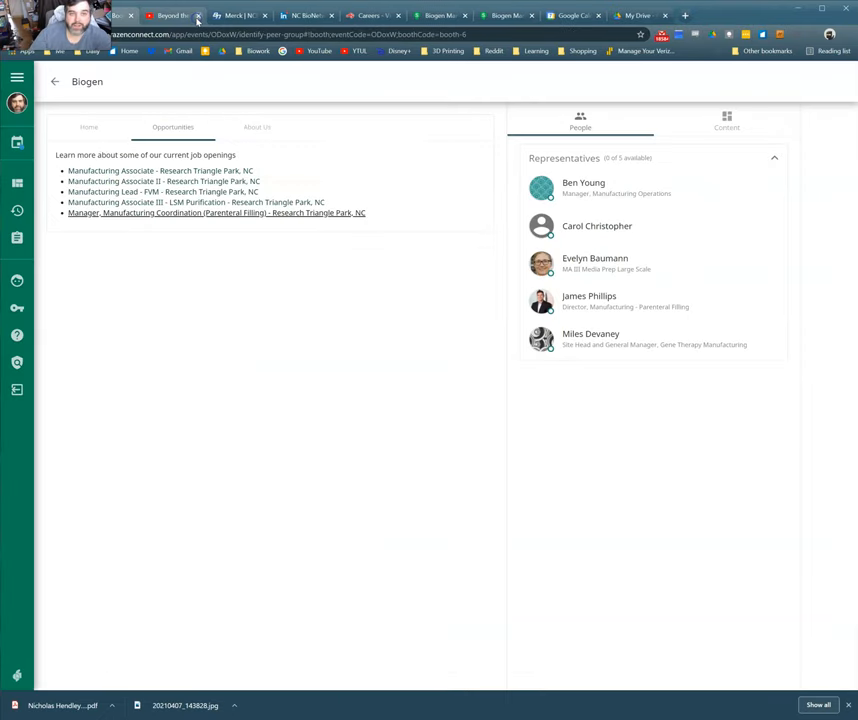
left_click(197, 16)
left_click(197, 16)
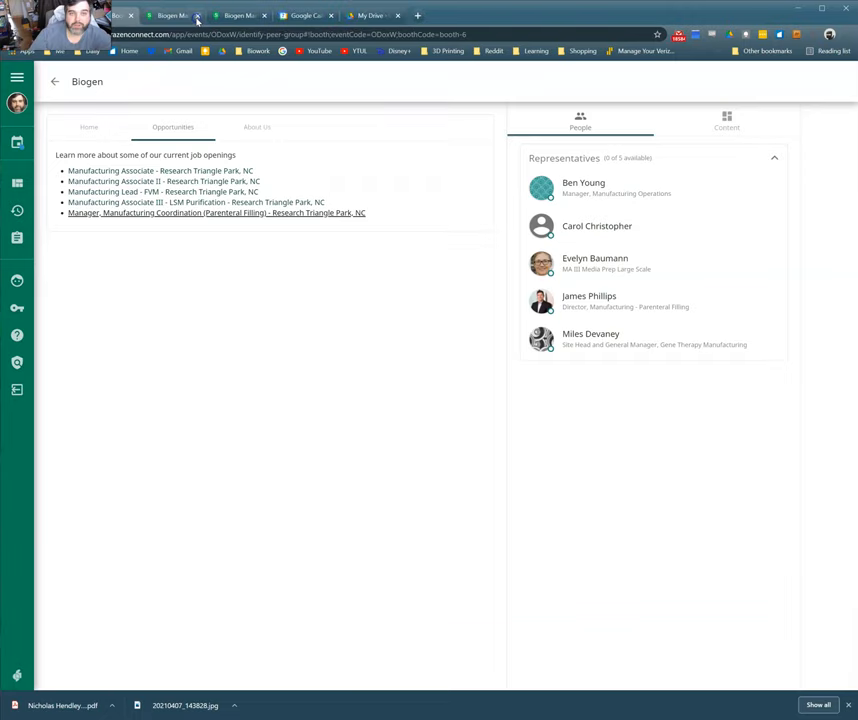
left_click(197, 16)
left_click(197, 16)
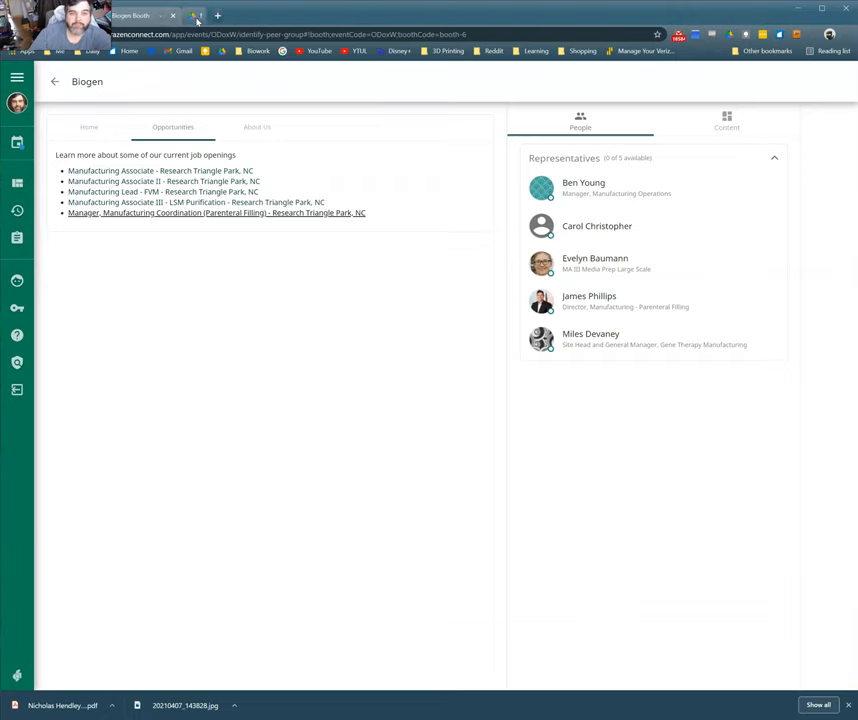
left_click(197, 16)
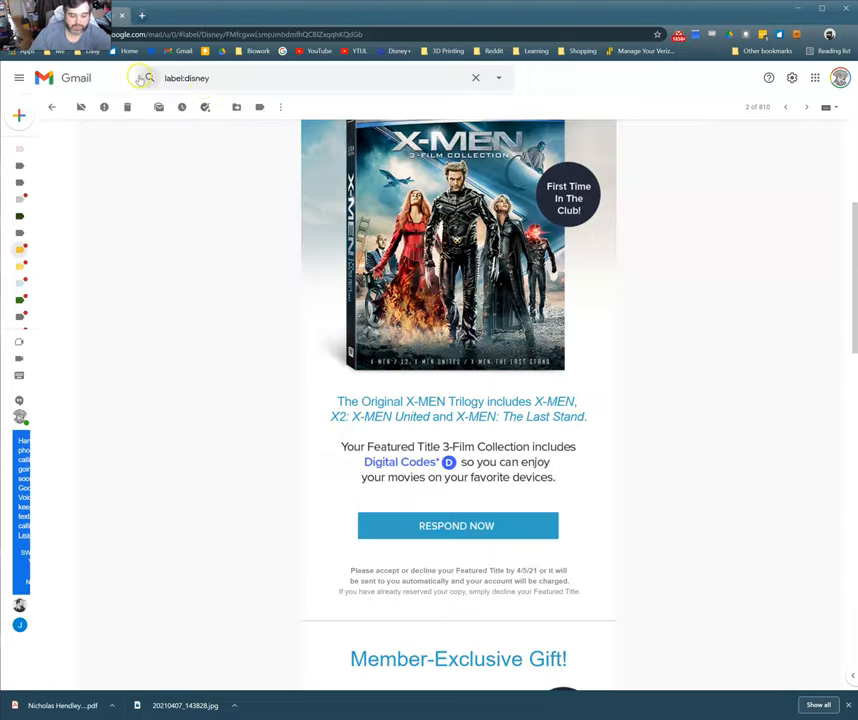
key("ctrl+shift+t")
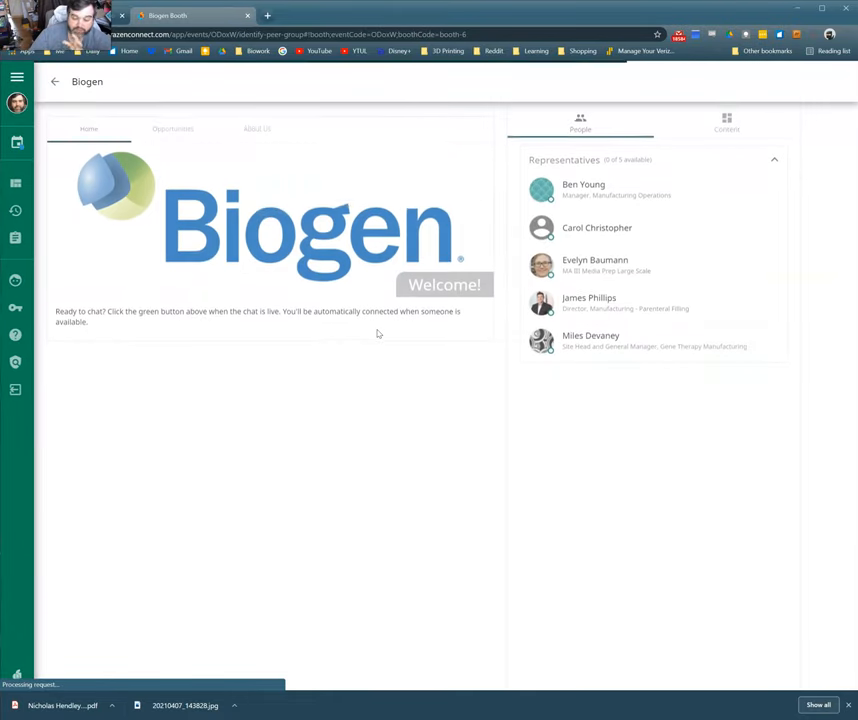
Step: Enter the Ajinomoto Health & Nutrition booth, view its openings and open its careers homepage in a new tab
left_click(54, 81)
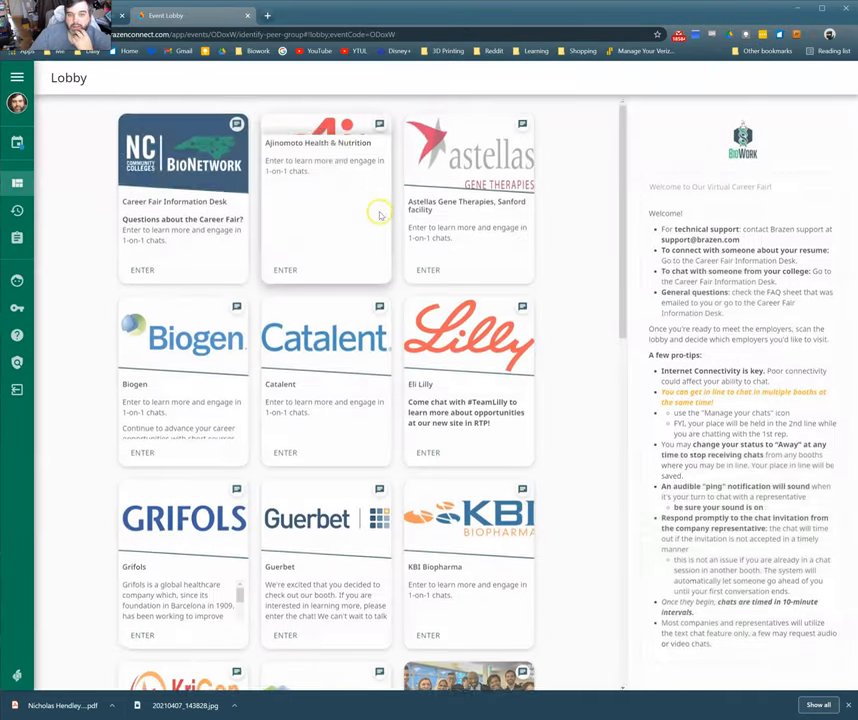
left_click(280, 269)
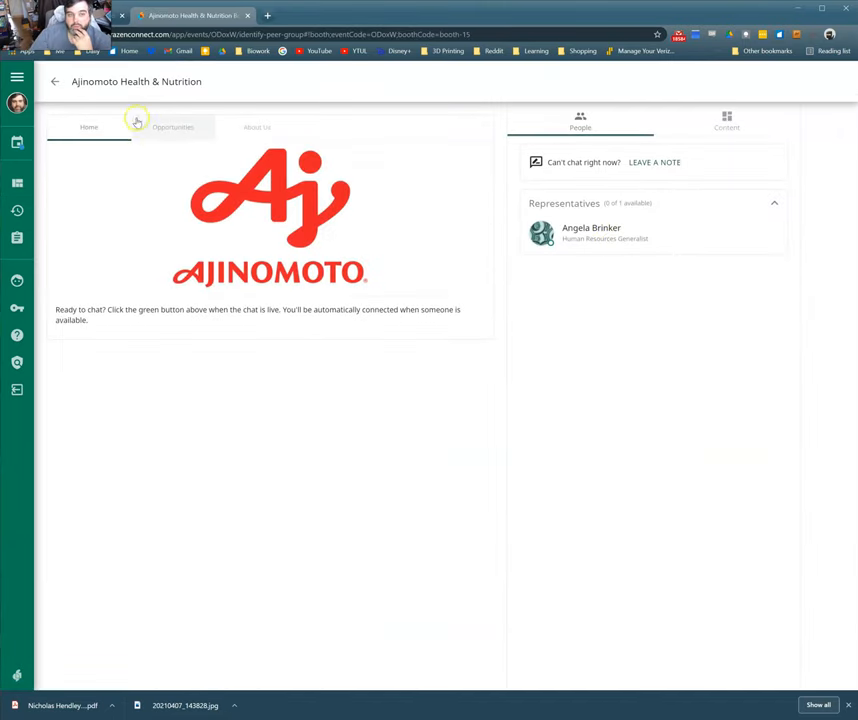
left_click(160, 127)
right_click(104, 326)
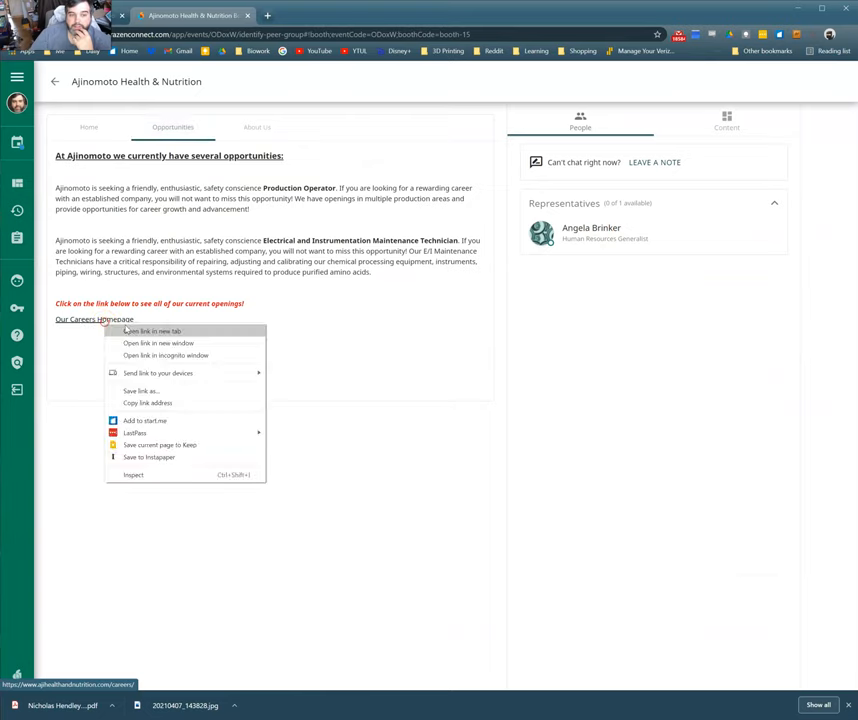
left_click(120, 330)
Step: Look at the Ajinomoto careers page, close it, read the About Us section and return to the lobby
left_click(301, 17)
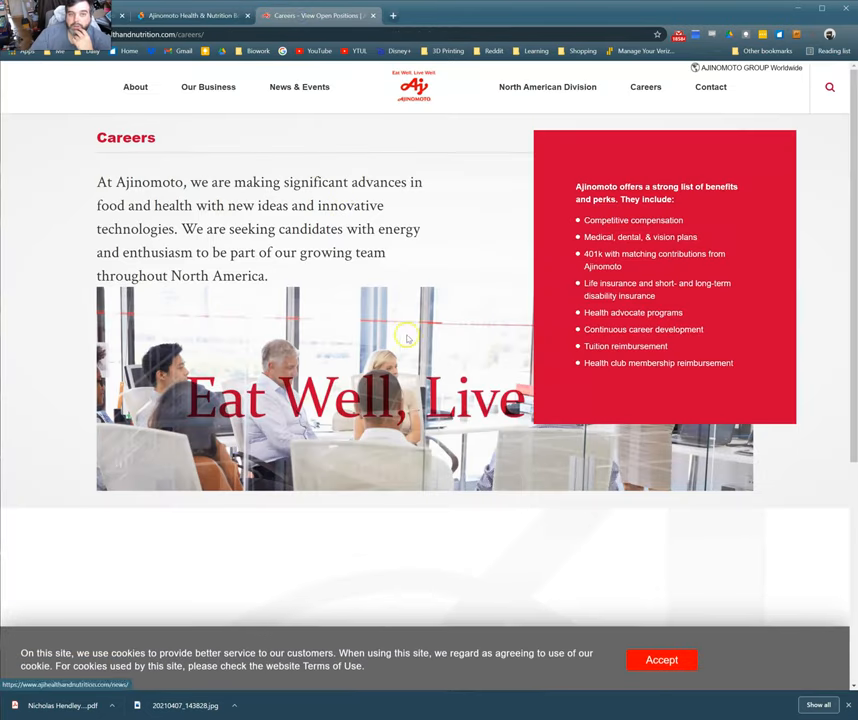
left_click(373, 15)
left_click(238, 129)
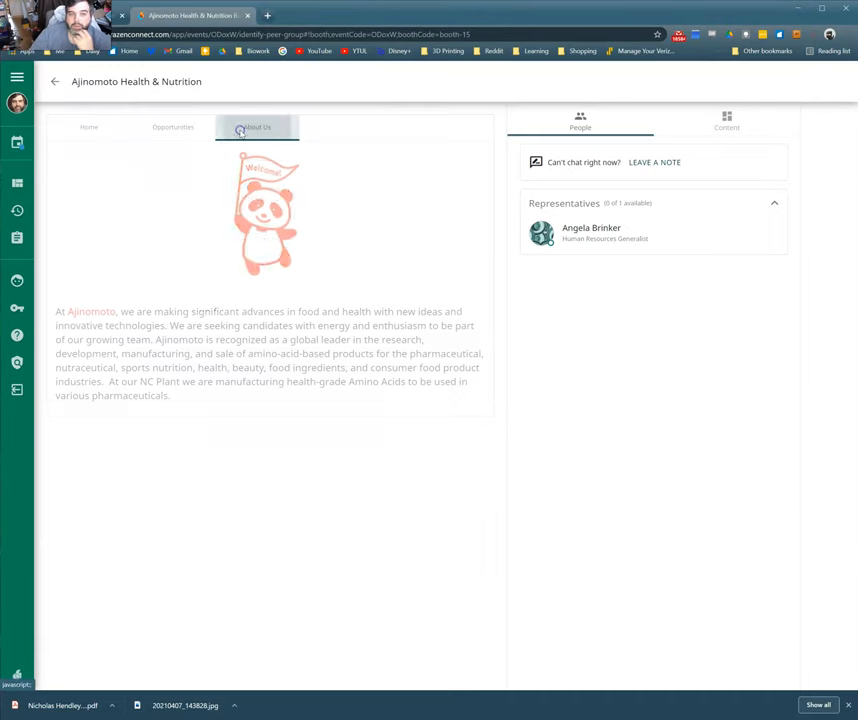
left_click(55, 81)
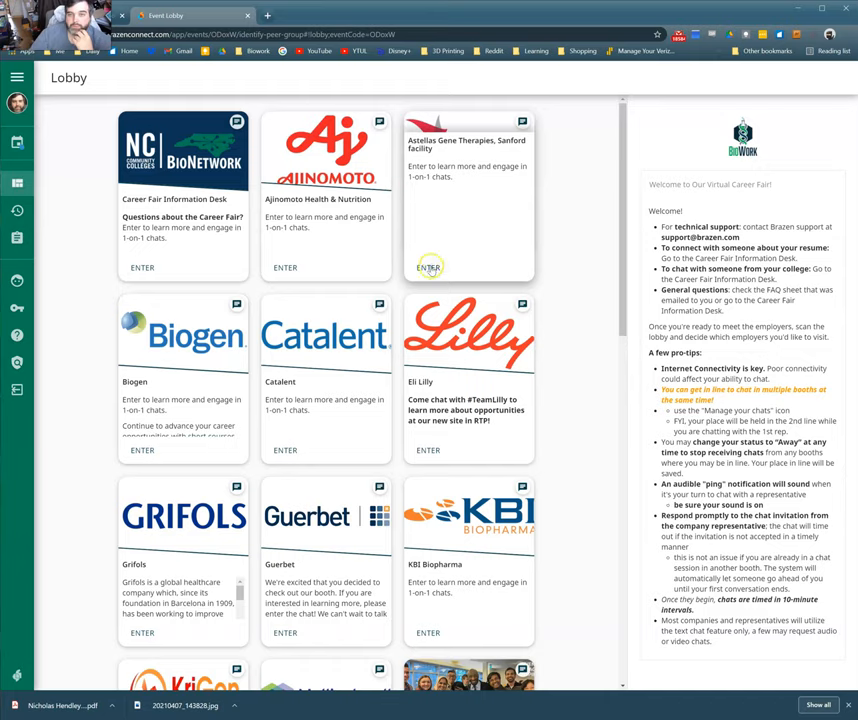
Step: Enter the Astellas Gene Therapies booth and open its Downstream Manufacturing posting in a new tab
right_click(428, 268)
left_click(428, 266)
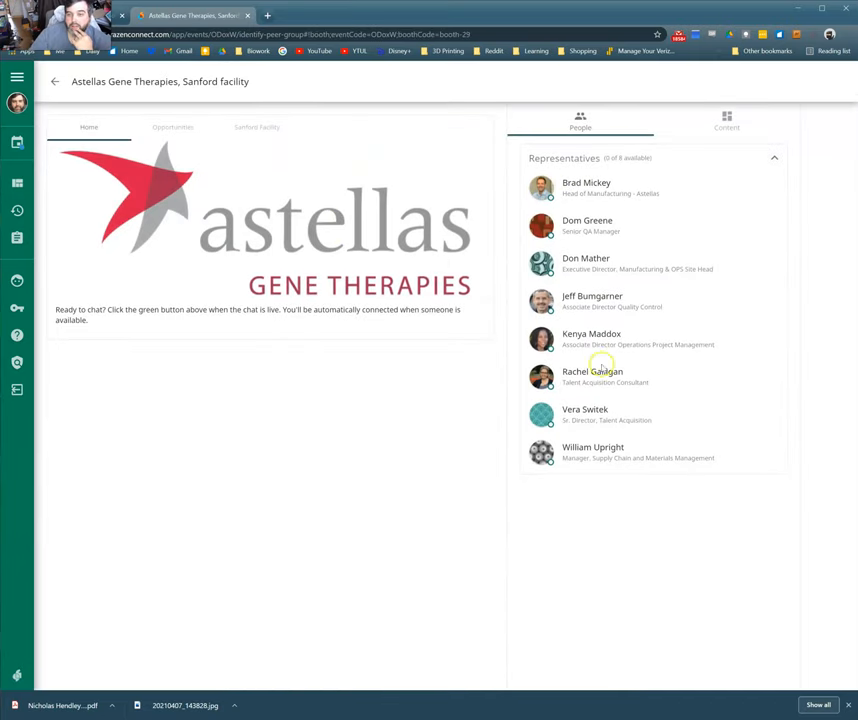
left_click(170, 127)
right_click(122, 172)
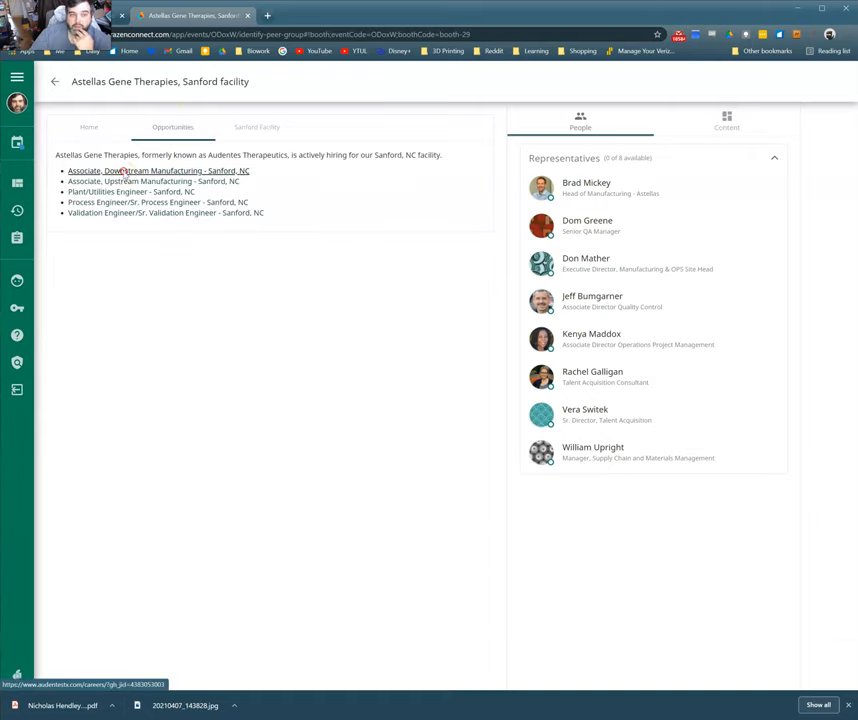
left_click(147, 180)
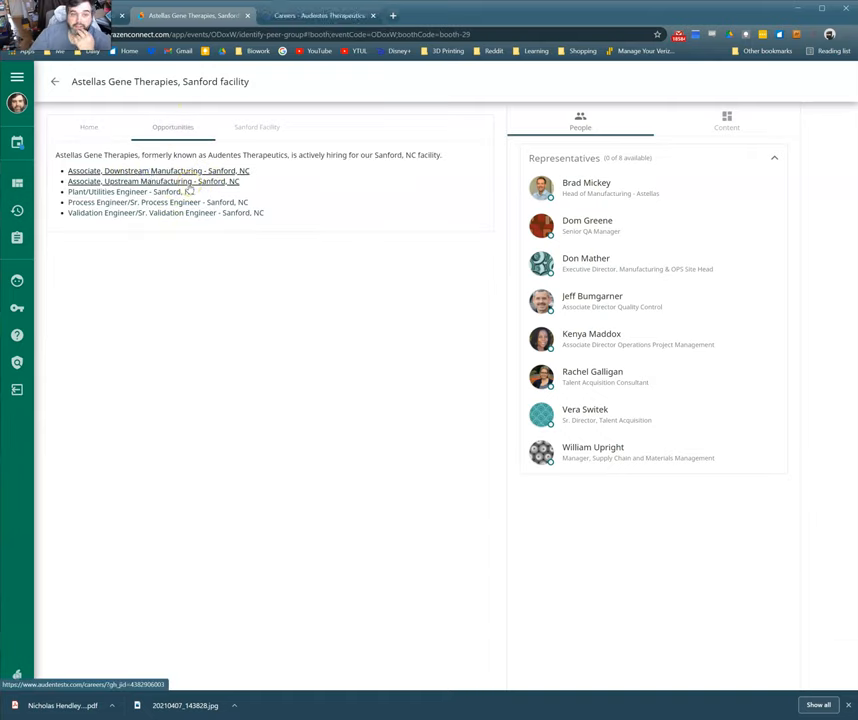
Step: View the Sanford Facility section and play its site video, seeking ahead to about 00:28
left_click(272, 128)
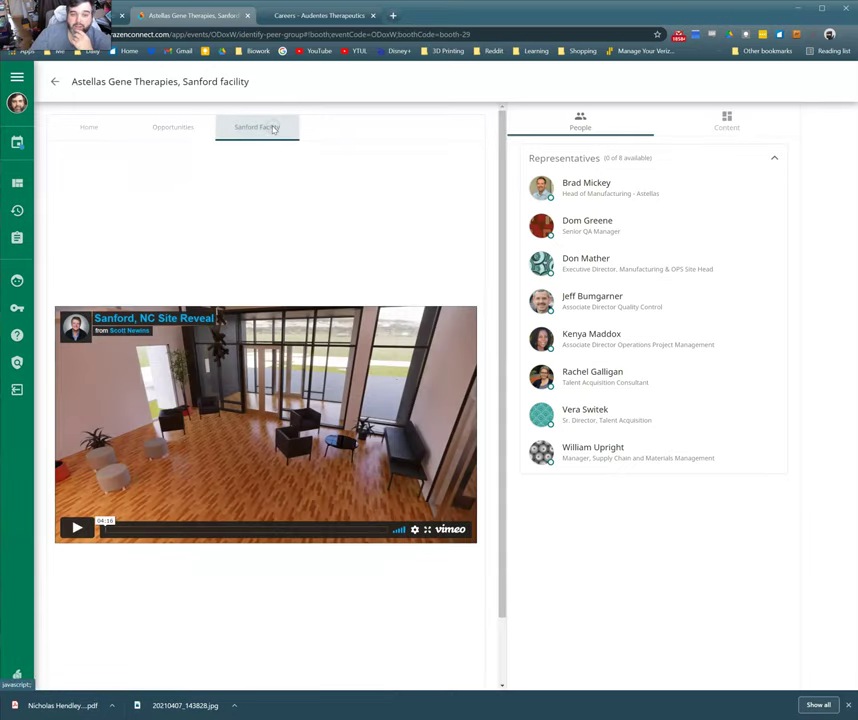
left_click(77, 527)
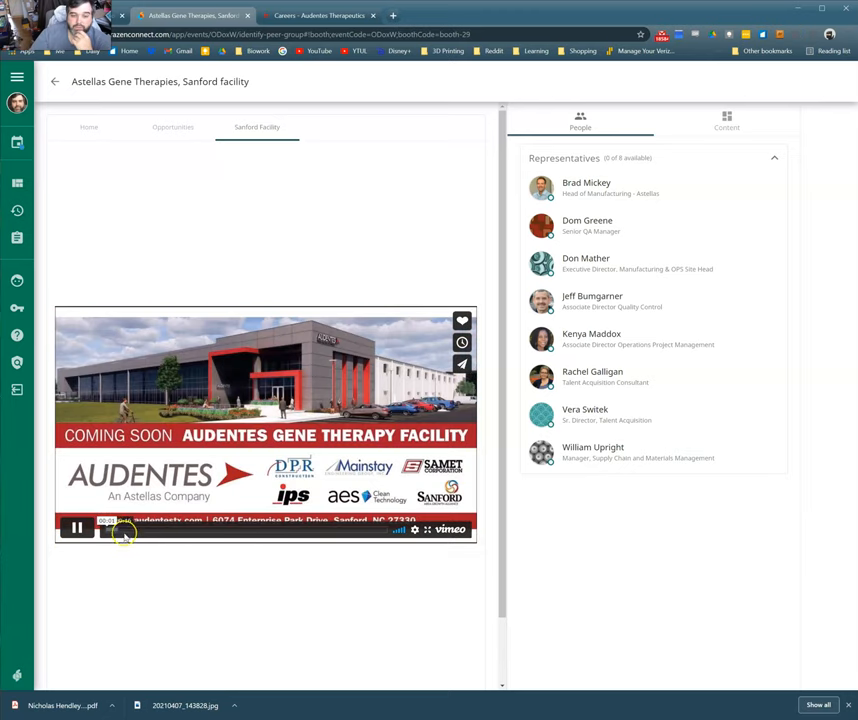
left_click(156, 532)
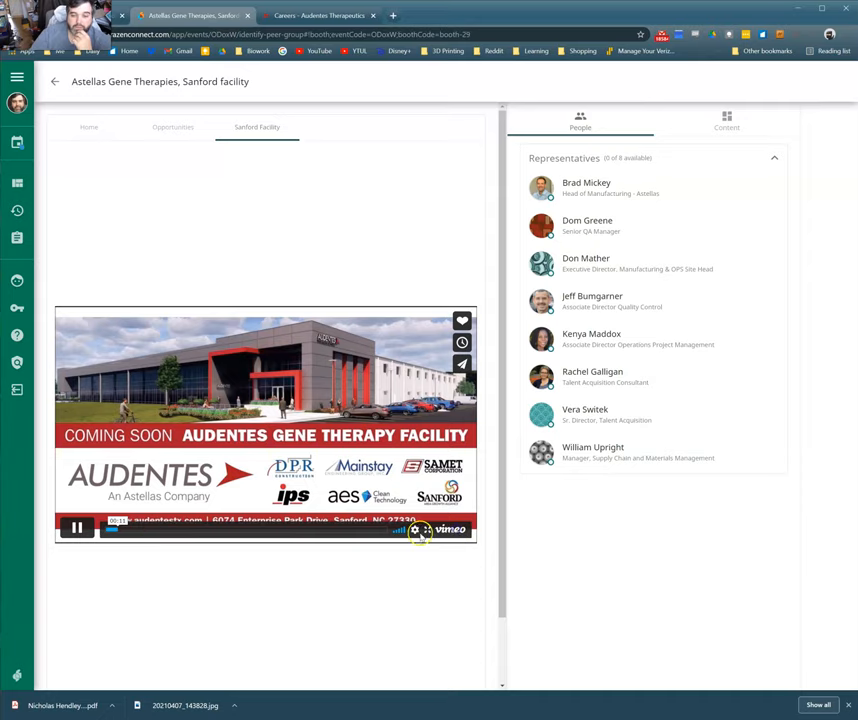
left_click(137, 529)
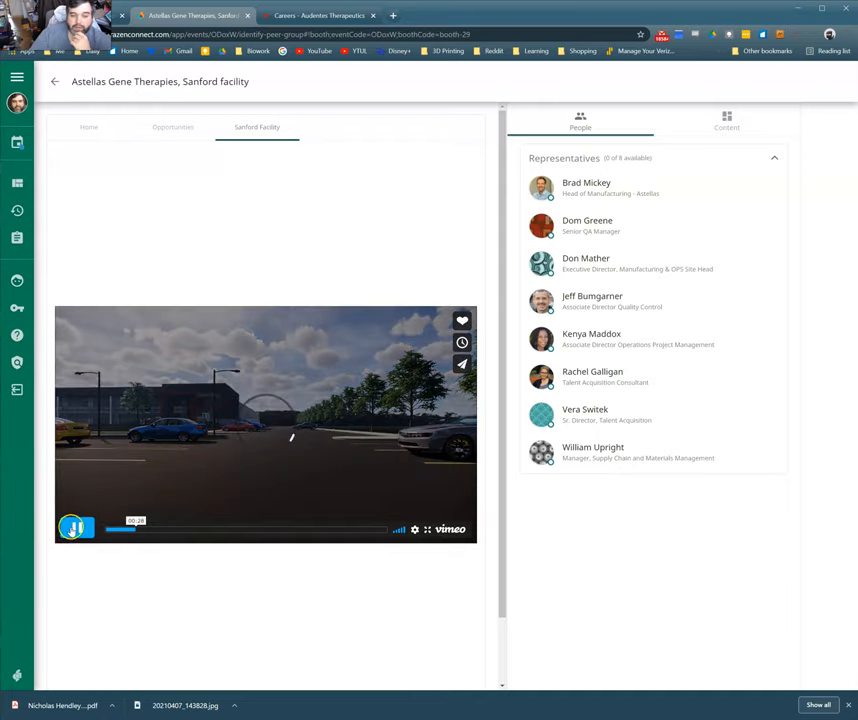
Step: Review the Downstream Manufacturing Associate posting and close it to return to the booth
left_click(290, 18)
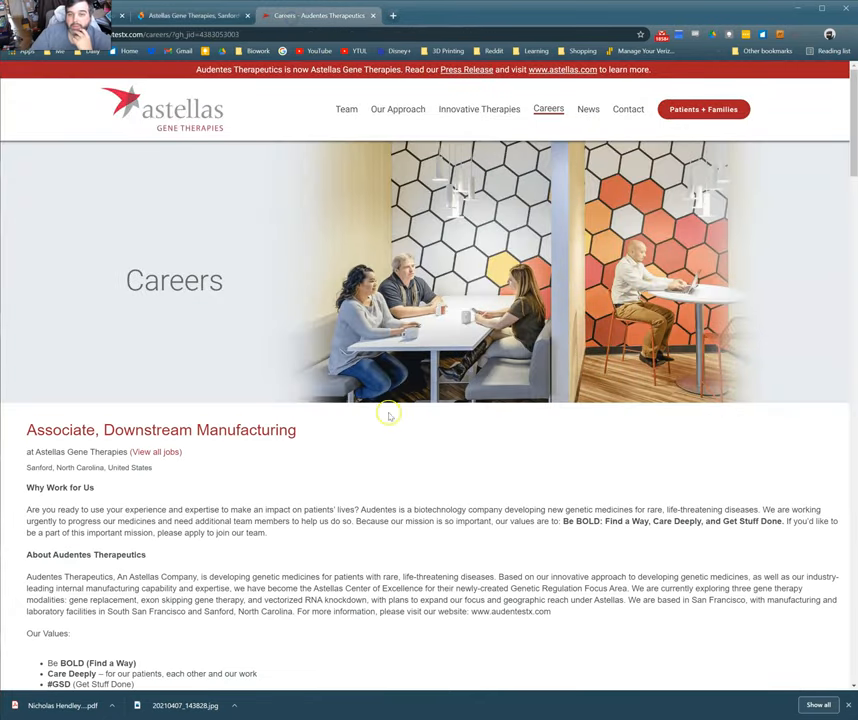
scroll(390, 390, "down", 10)
scroll(397, 386, "down", 10)
scroll(397, 386, "up", 10)
scroll(397, 386, "up", 10)
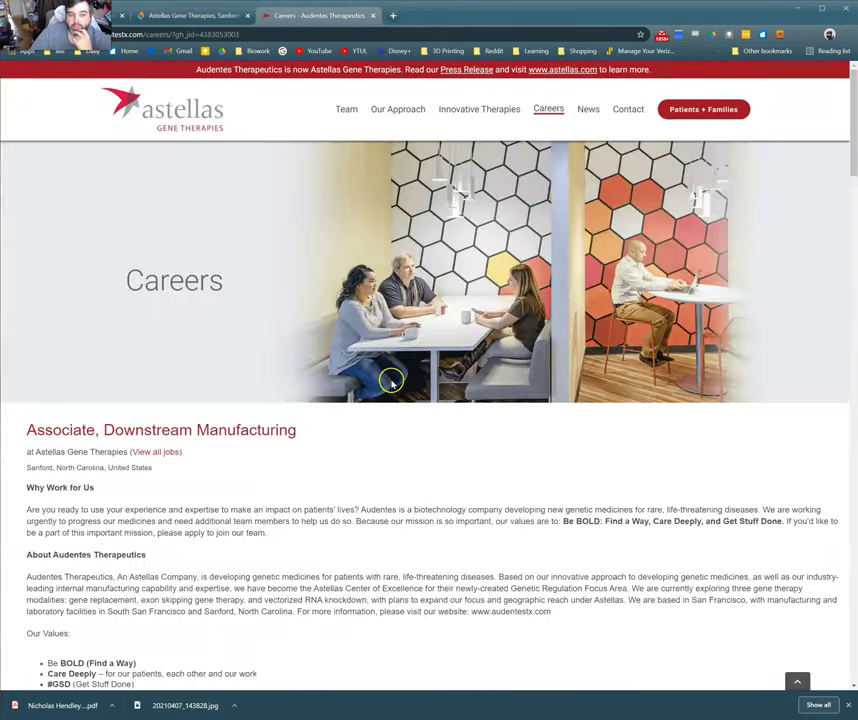
left_click(371, 17)
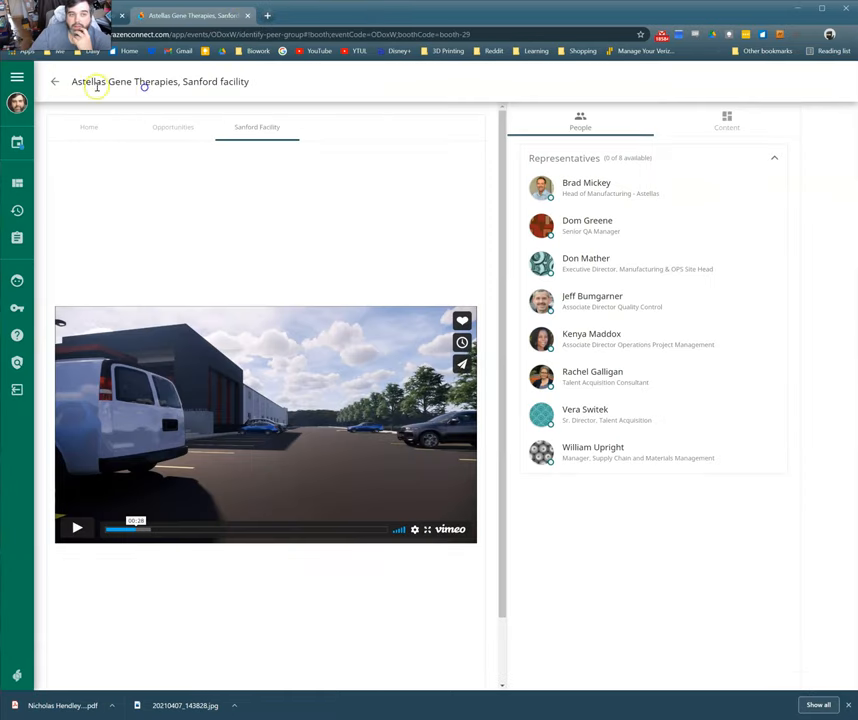
Step: Return to the lobby, enter the Grifols booth and view its Opportunities section with the Clayton, NC link
left_click(55, 82)
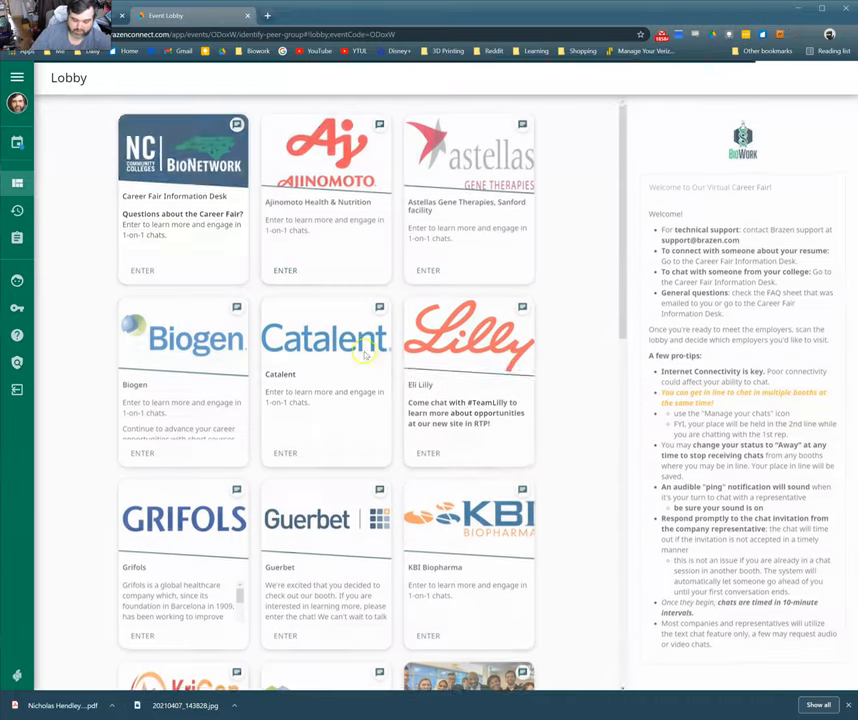
scroll(586, 385, "down", 2)
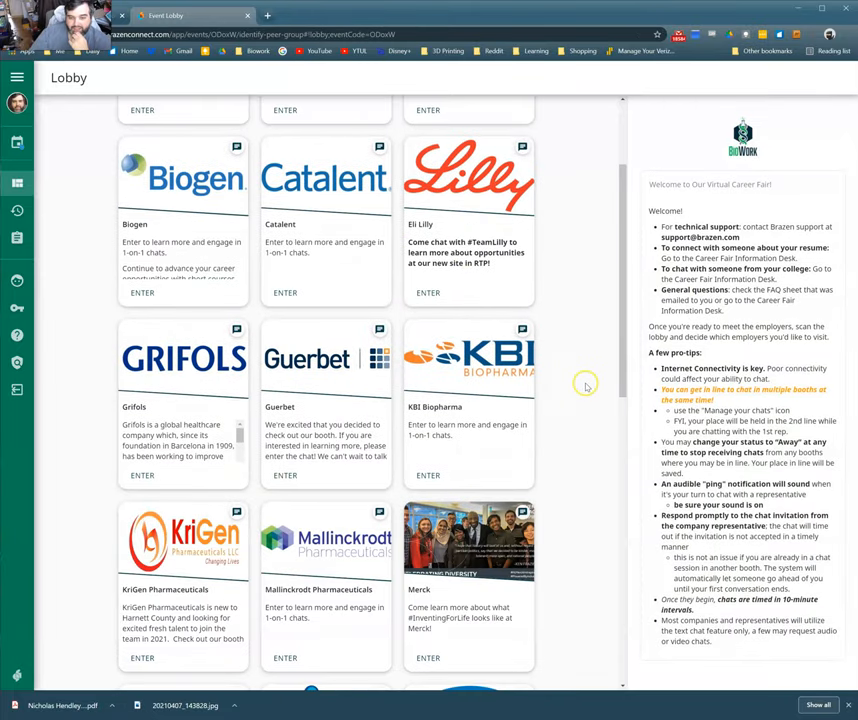
scroll(586, 388, "down", 2)
left_click(142, 319)
left_click(428, 331)
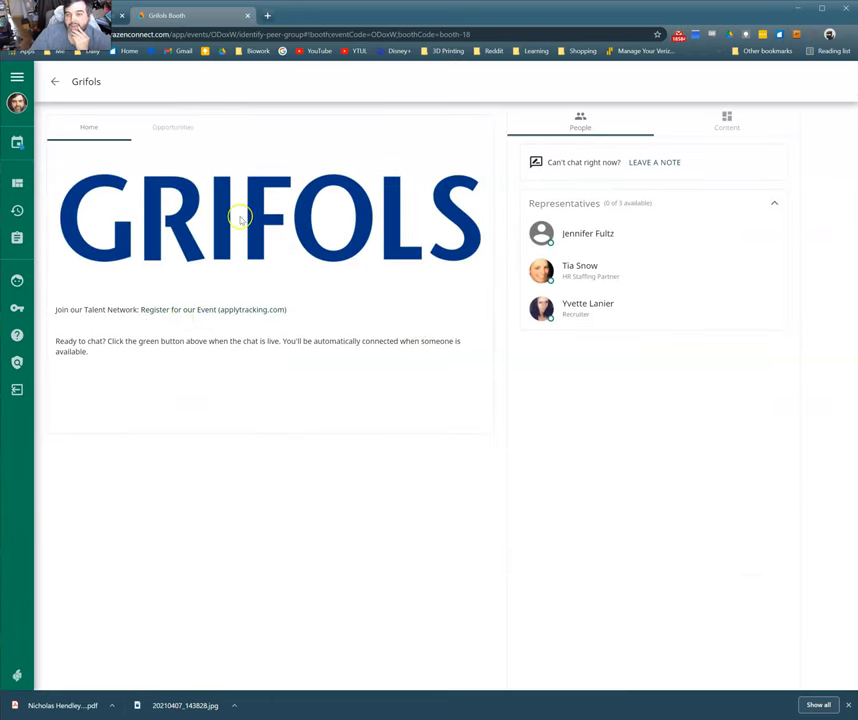
left_click(180, 129)
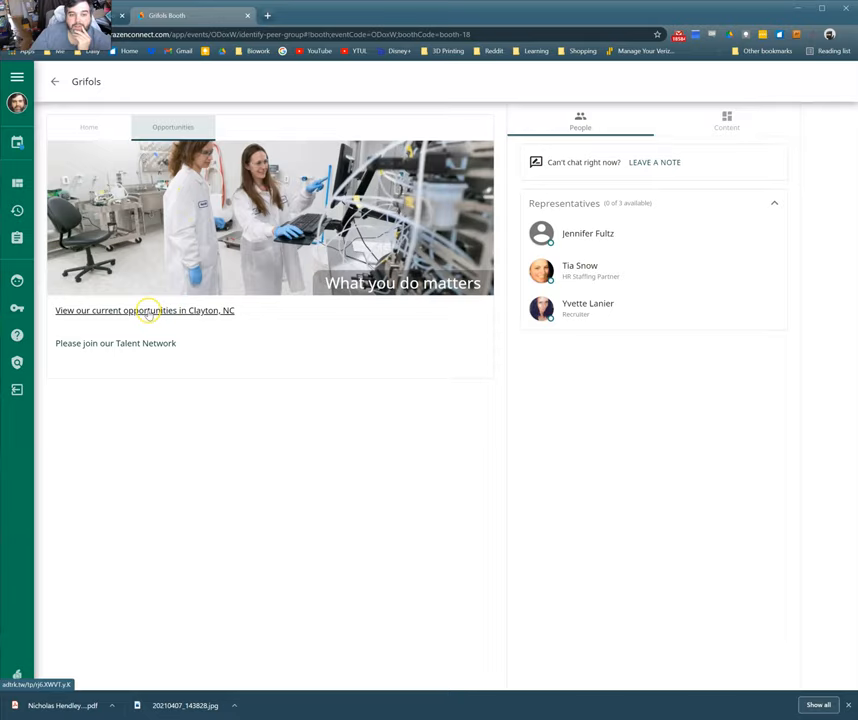
right_click(148, 313)
Step: Open the Clayton, NC openings in a new tab, browse the Grifols Jobs listings, and return to the Grifols booth
left_click(175, 319)
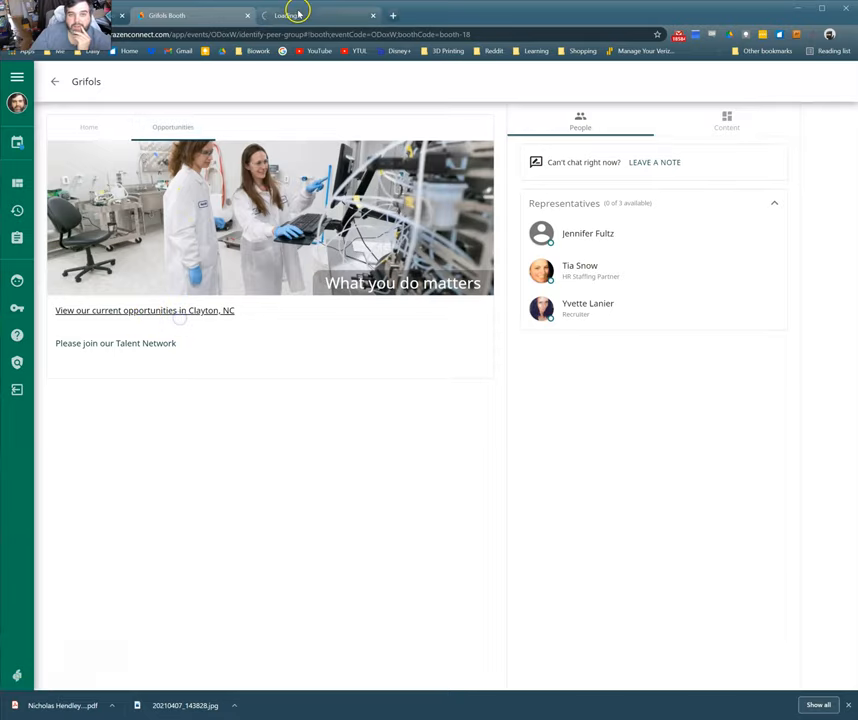
left_click(298, 13)
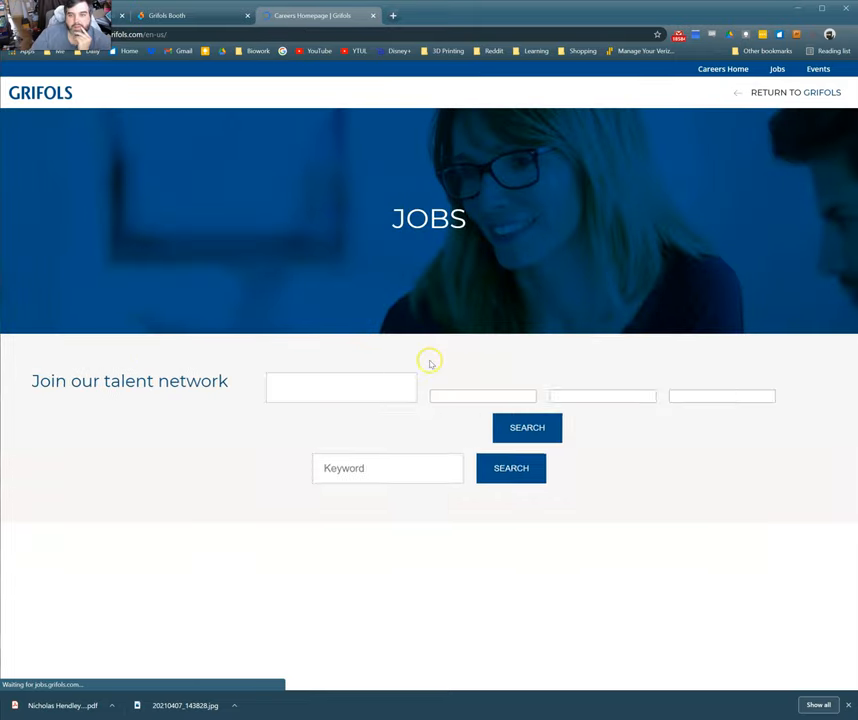
scroll(215, 467, "down", 2)
scroll(215, 467, "down", 5)
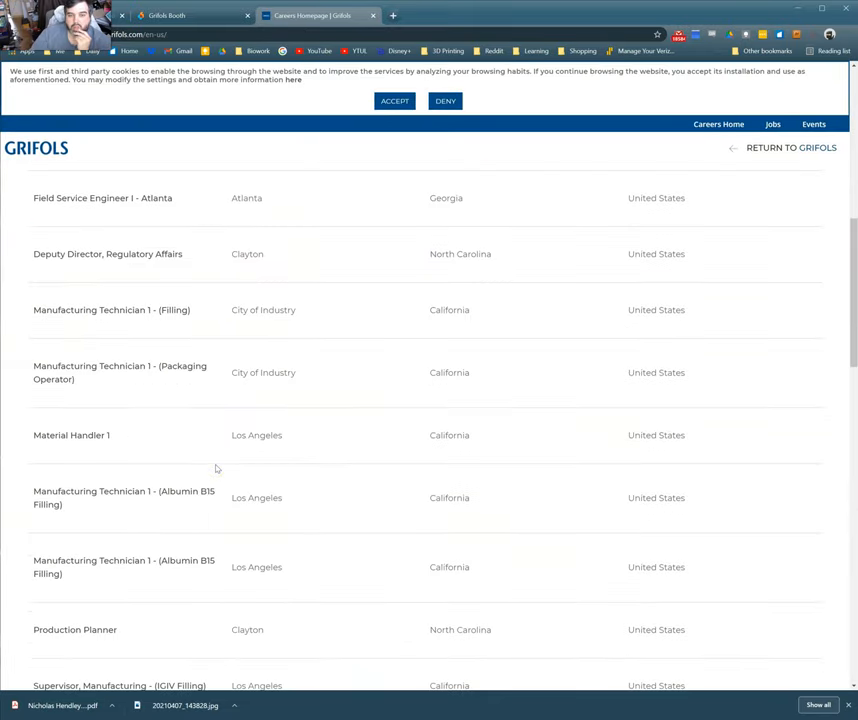
scroll(215, 467, "down", 3)
scroll(215, 465, "up", 3)
left_click(217, 462)
scroll(295, 300, "down", 5)
scroll(285, 340, "down", 3)
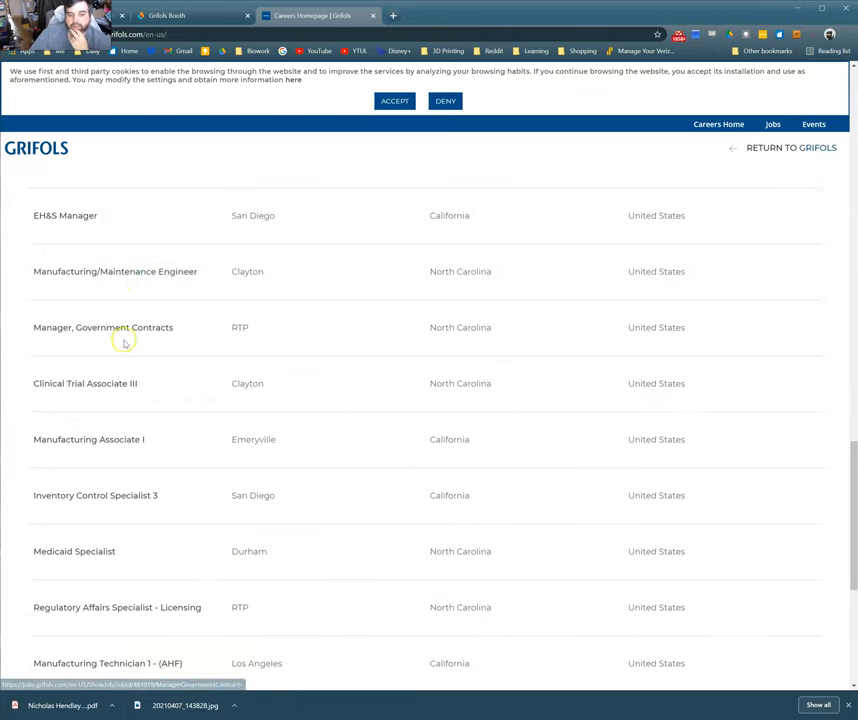
scroll(139, 405, "down", 3)
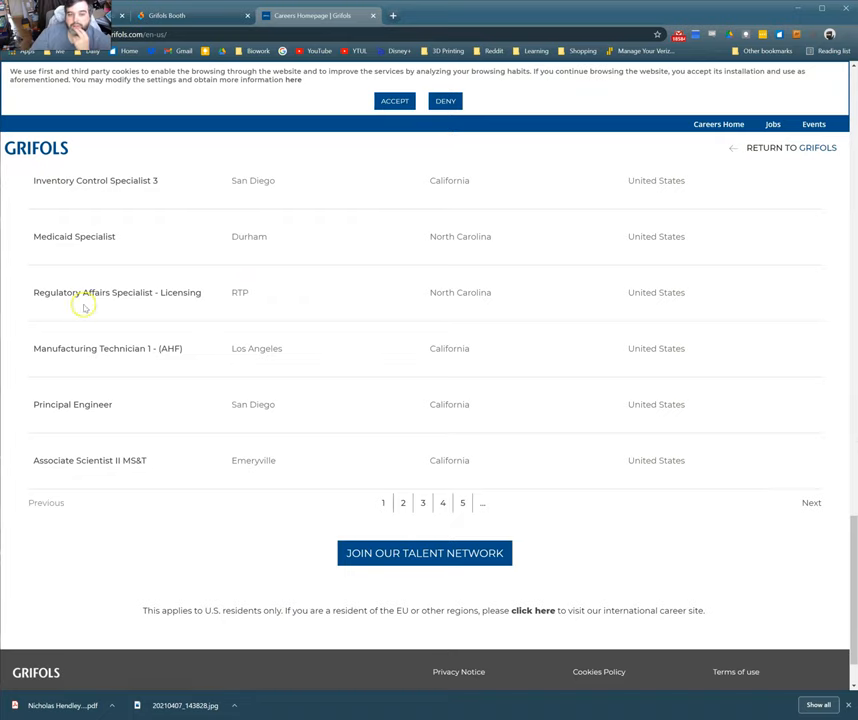
left_click(177, 16)
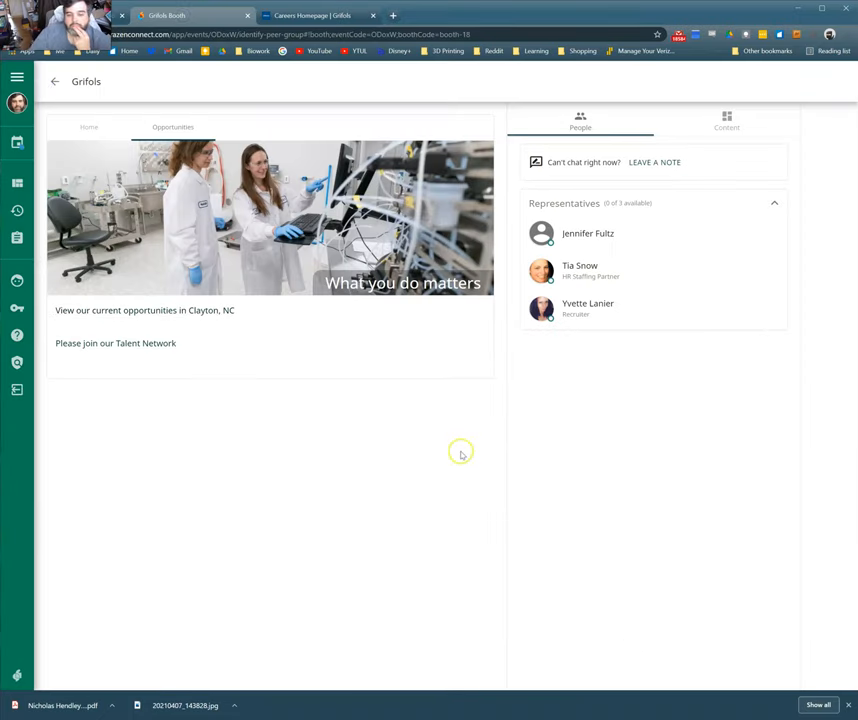
Step: From the lobby, visit the Catalent booth's event information, then return to the lobby
left_click(55, 87)
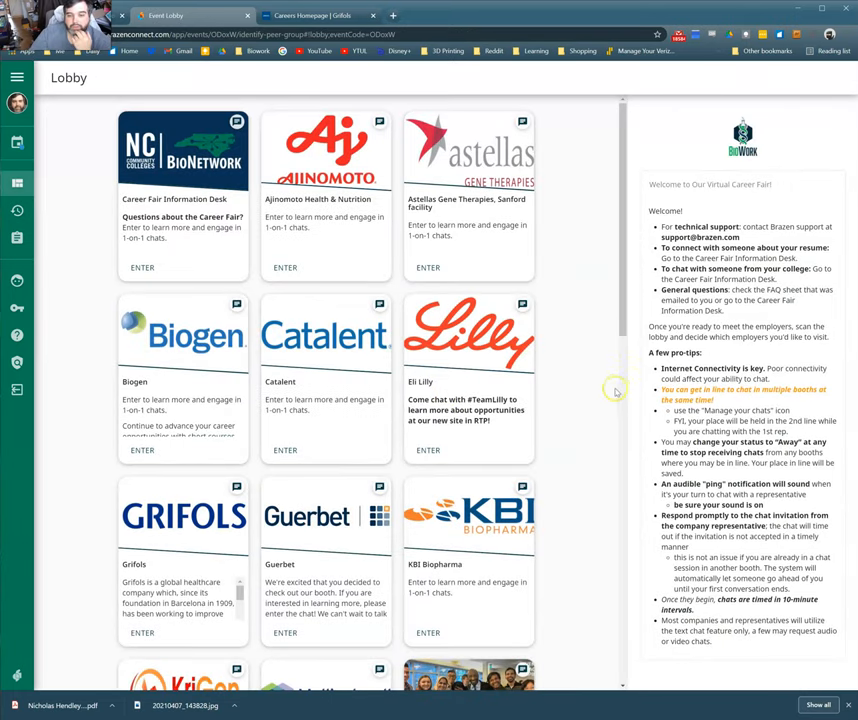
mouse_move(326, 380)
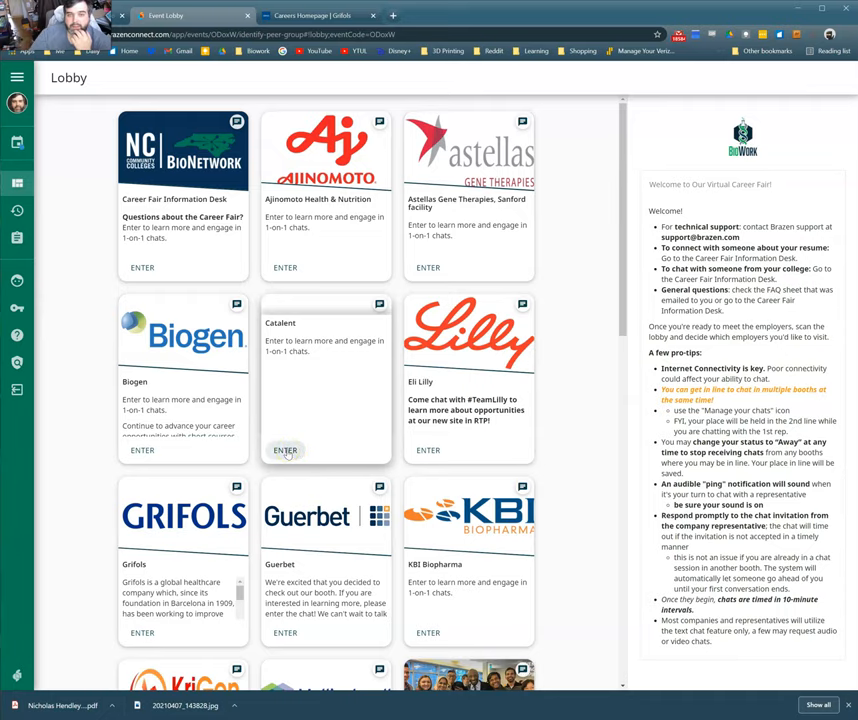
left_click(286, 451)
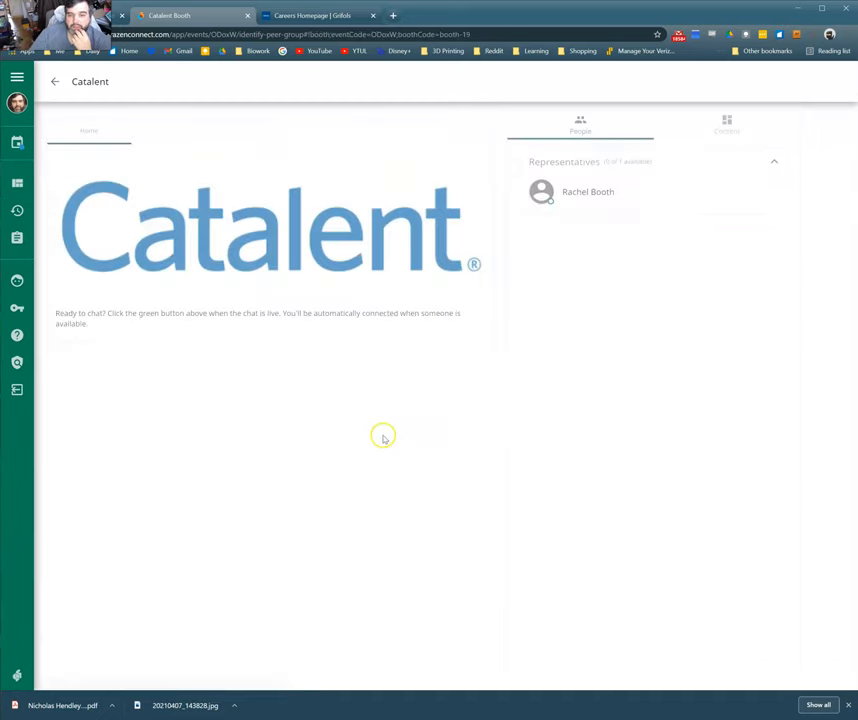
left_click(745, 115)
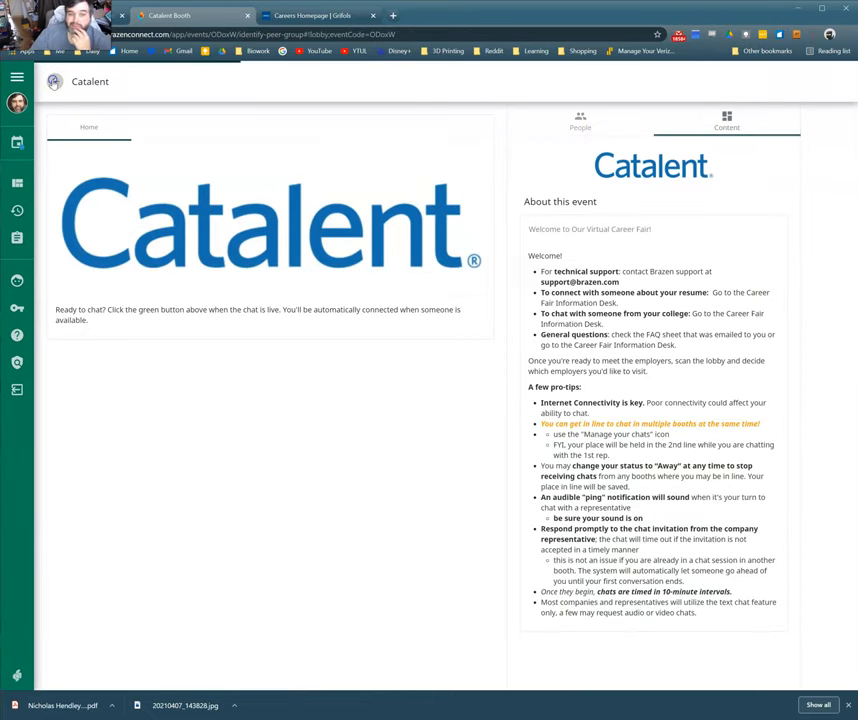
left_click(54, 82)
mouse_move(468, 380)
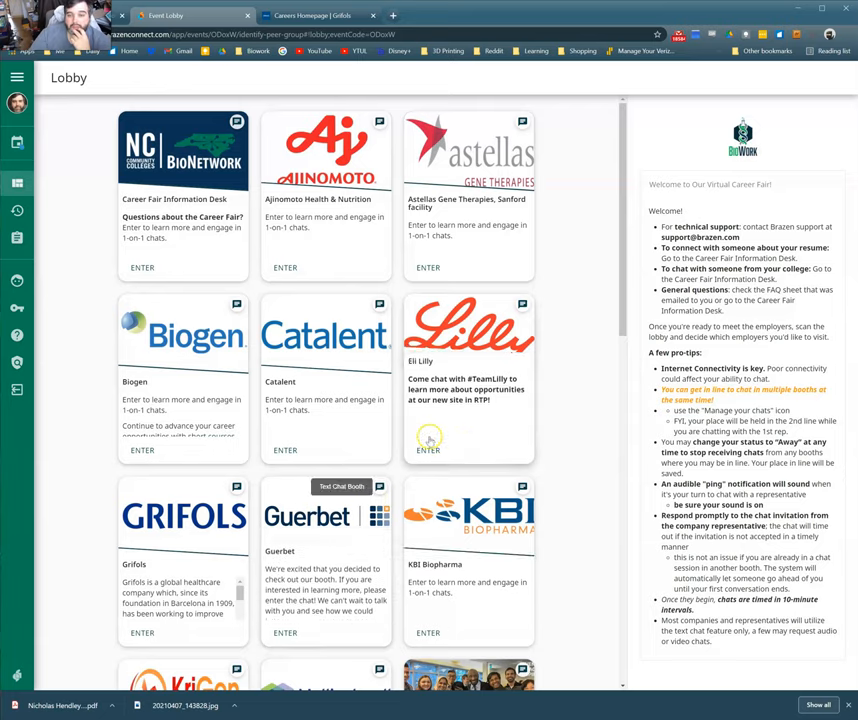
Step: Read Eli Lilly's full description, Opportunities and About Us pages, then close the video and Grifols tabs
left_click(428, 452)
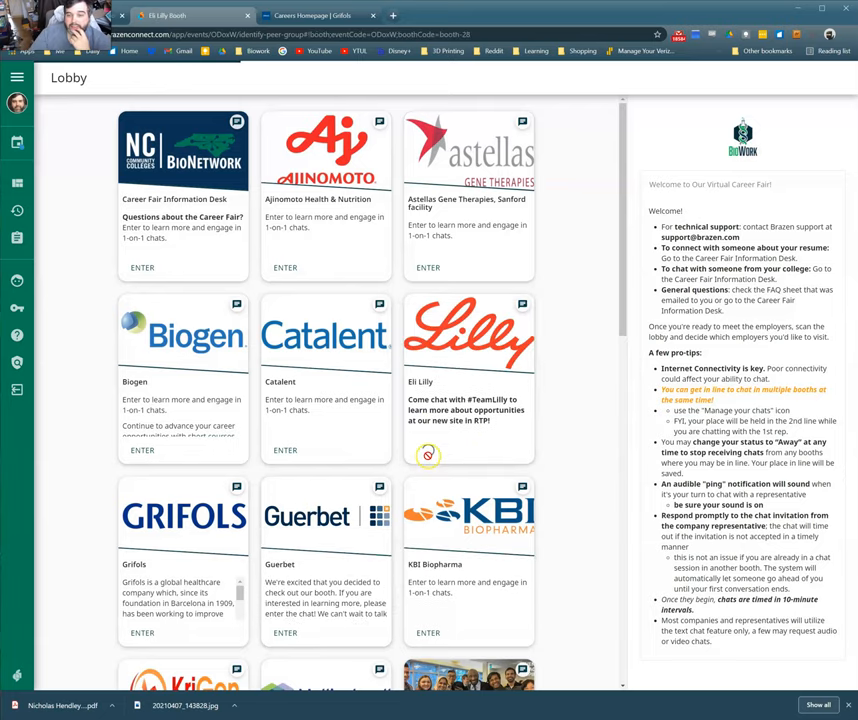
left_click(75, 354)
scroll(338, 446, "down", 1)
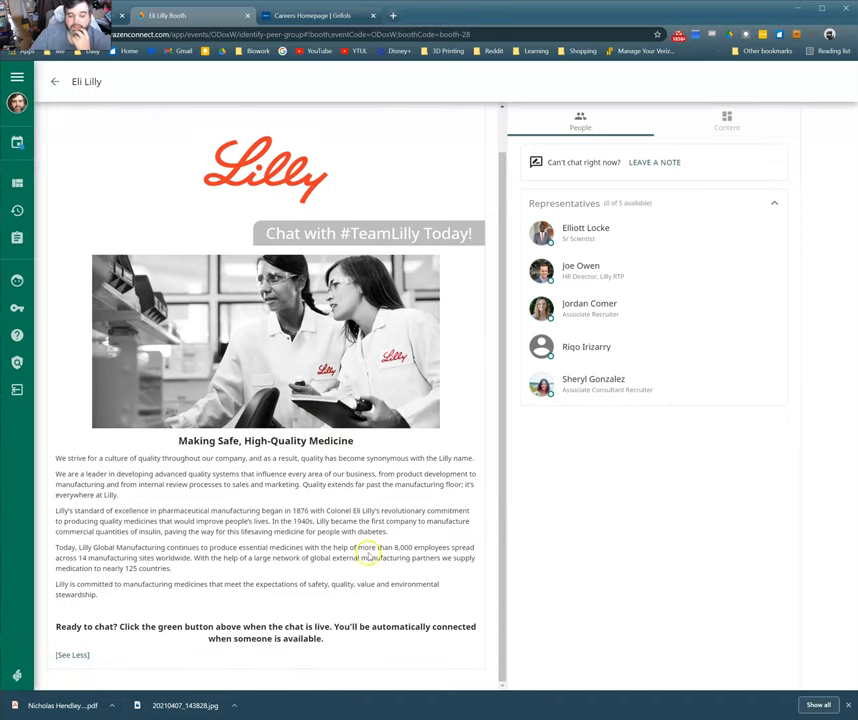
scroll(290, 458, "up", 1)
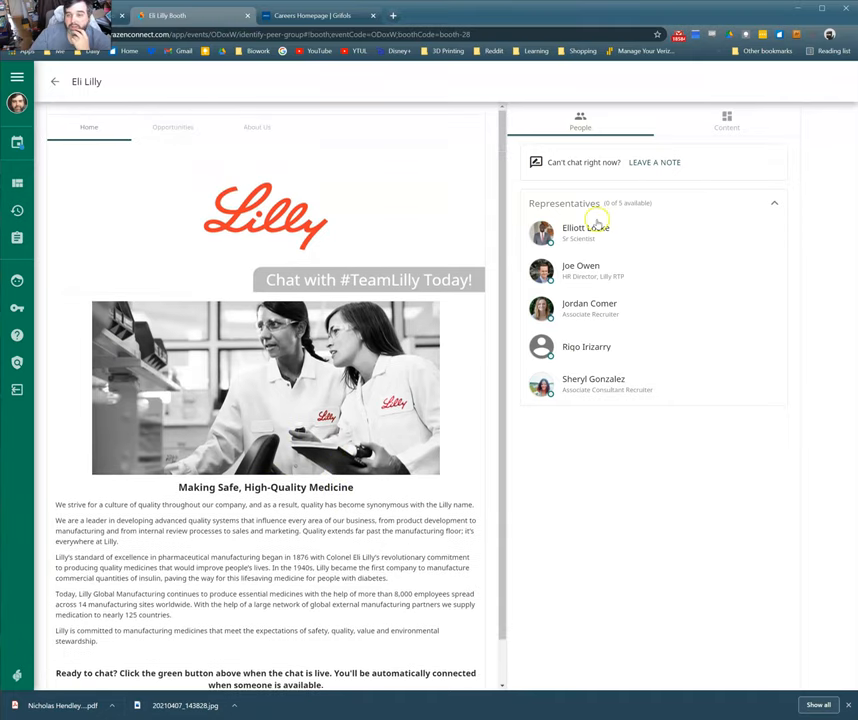
left_click(189, 124)
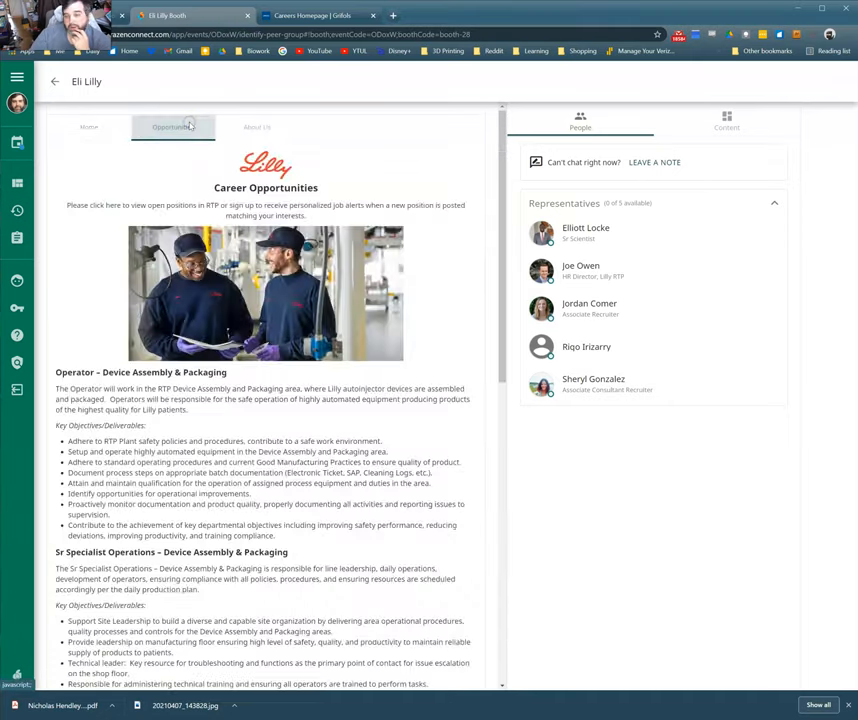
scroll(316, 417, "down", 3)
scroll(318, 424, "down", 4)
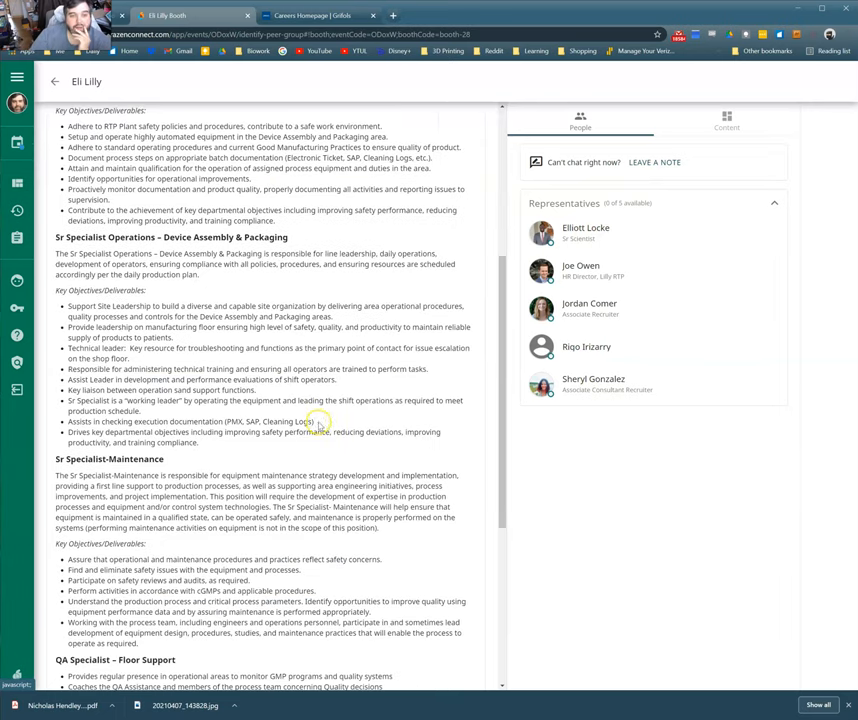
scroll(317, 424, "down", 3)
scroll(318, 427, "down", 3)
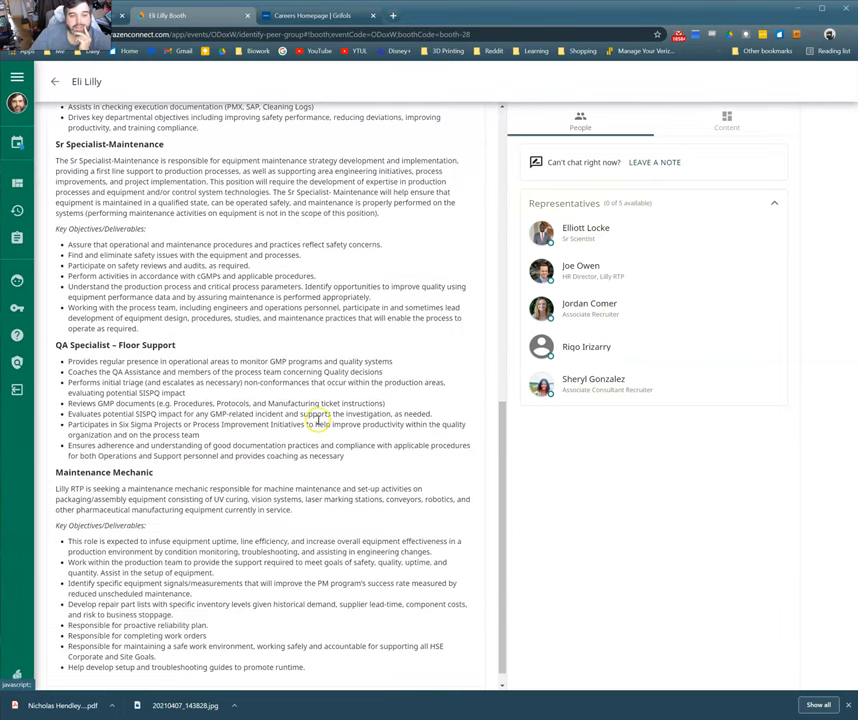
scroll(316, 400, "up", 10)
left_click(257, 127)
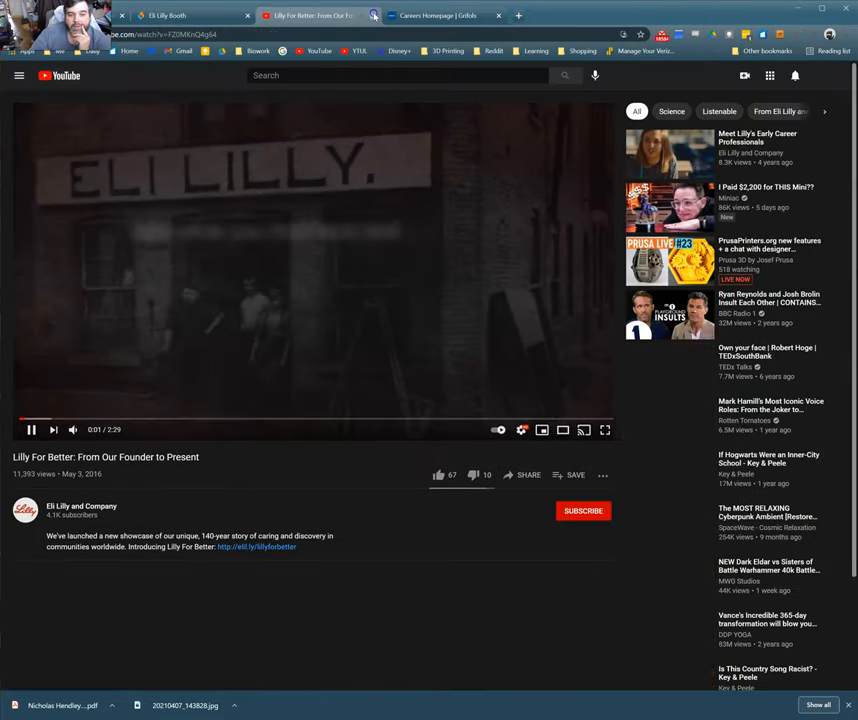
left_click(373, 15)
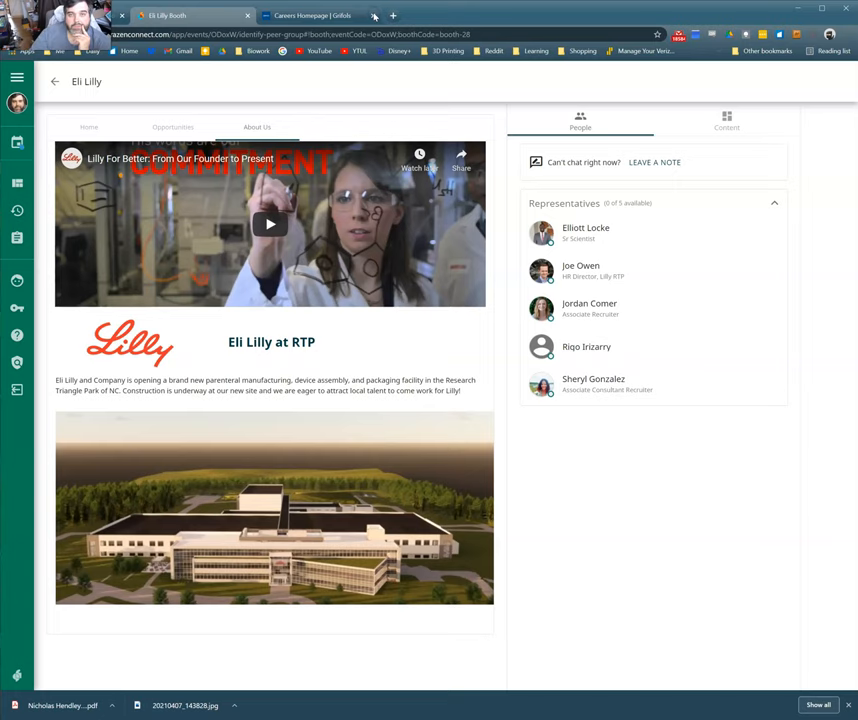
Step: Return to the lobby and bring up the Guerbet booth's list of open positions
left_click(55, 82)
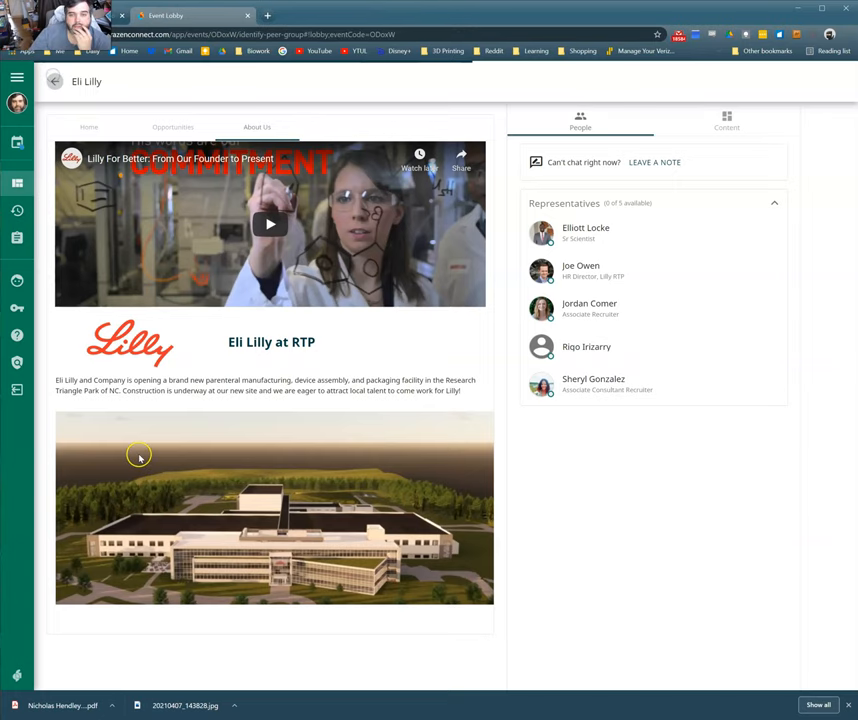
scroll(324, 462, "down", 2)
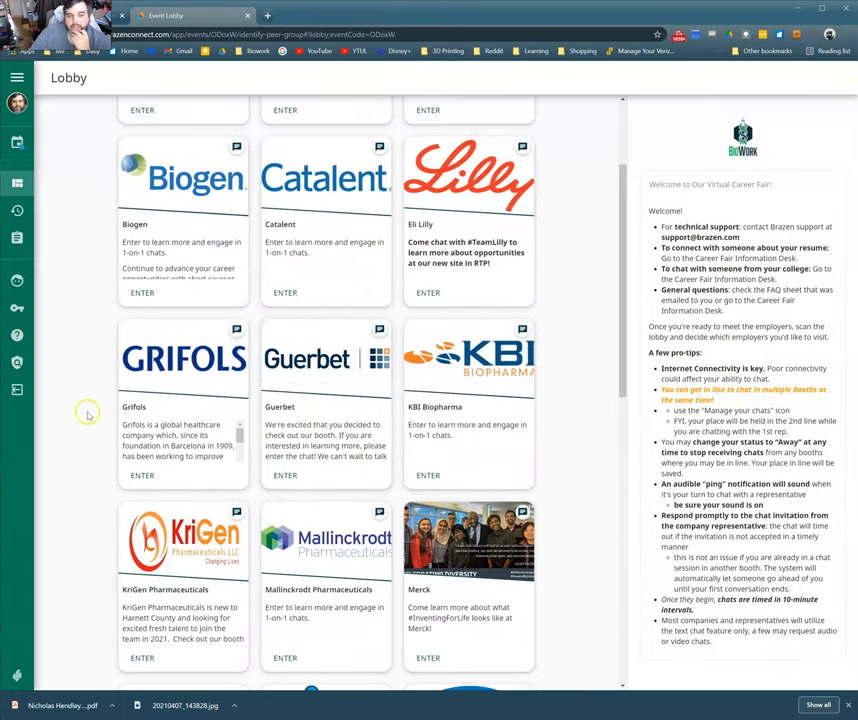
left_click(292, 476)
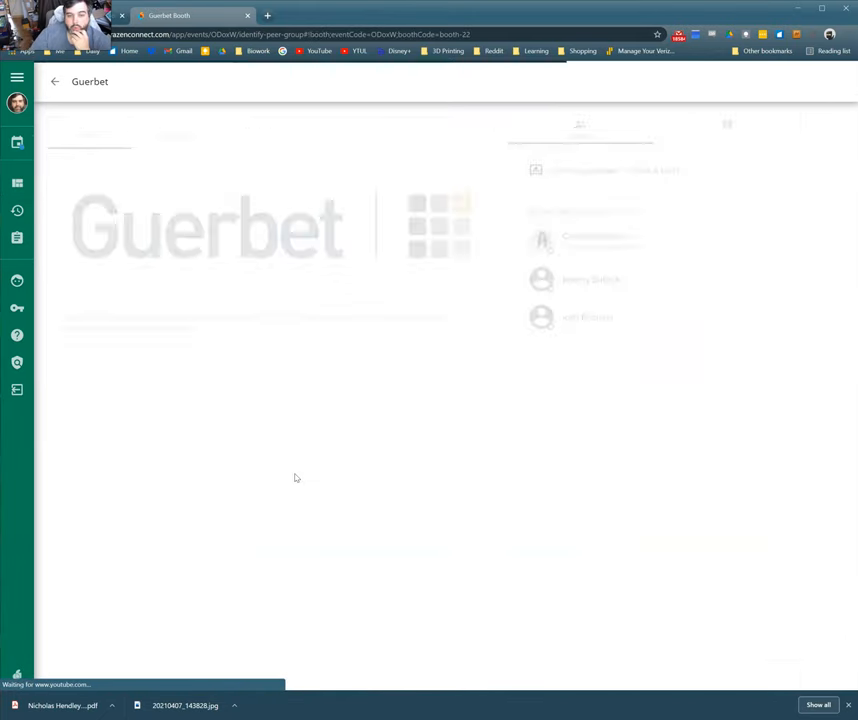
left_click(172, 126)
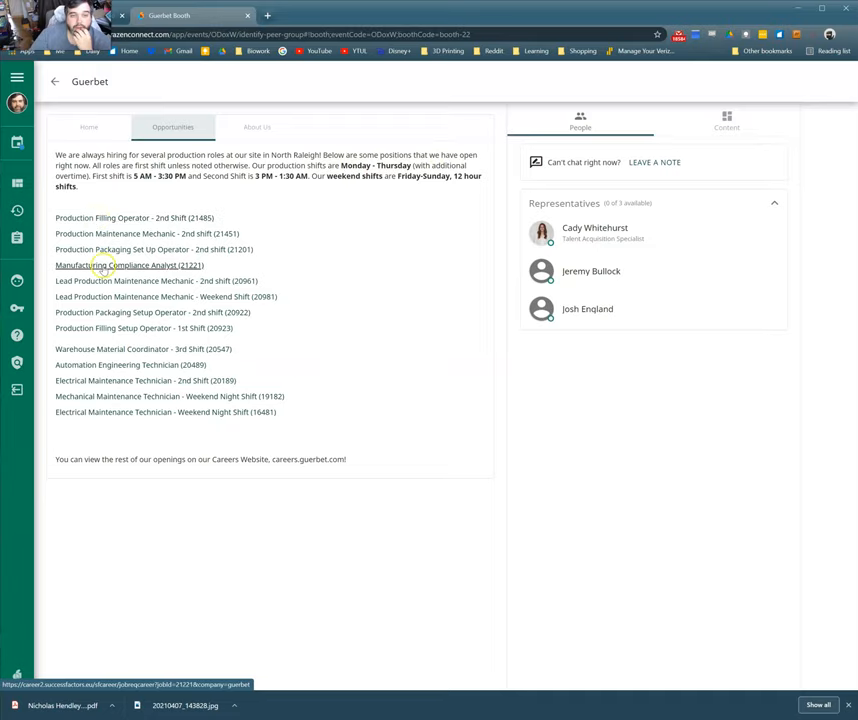
Step: Open the Production Filling Operator - 2nd Shift and Technical Writer postings in new tabs
left_click(110, 265)
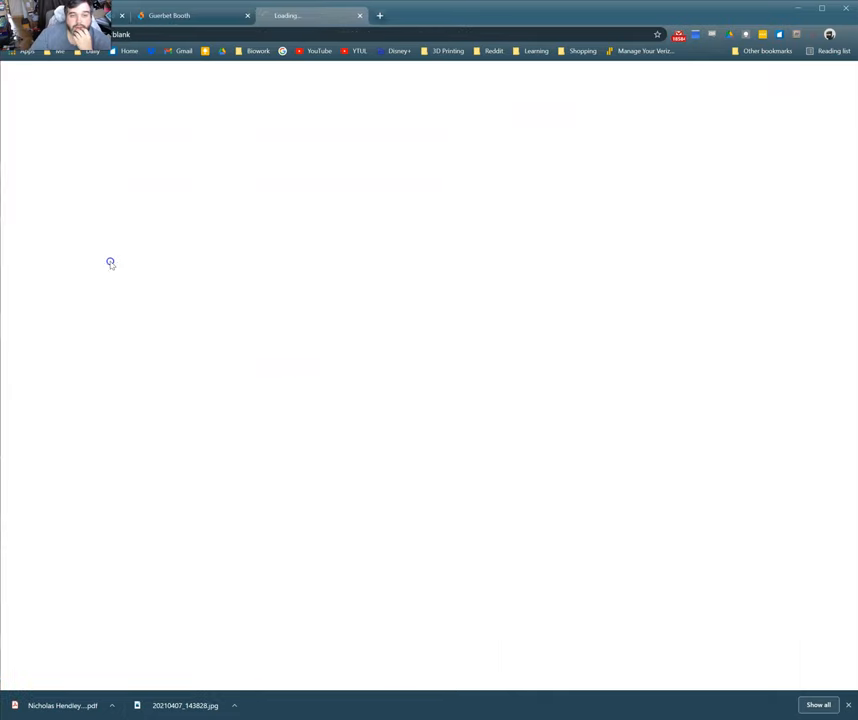
left_click(180, 18)
left_click(94, 216)
left_click(197, 15)
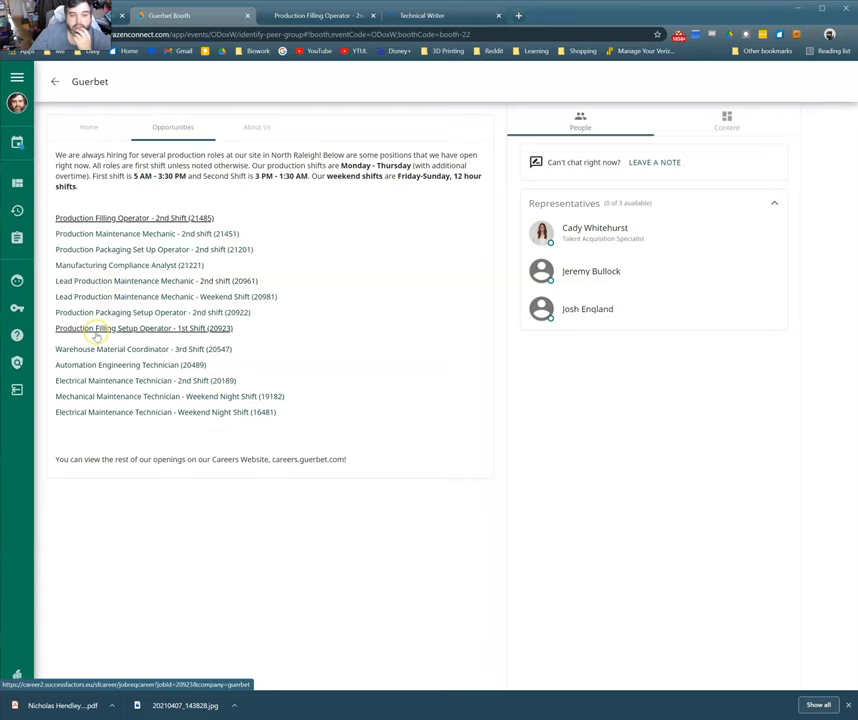
Step: Read and close both Guerbet postings, then go back to the event lobby
left_click(332, 17)
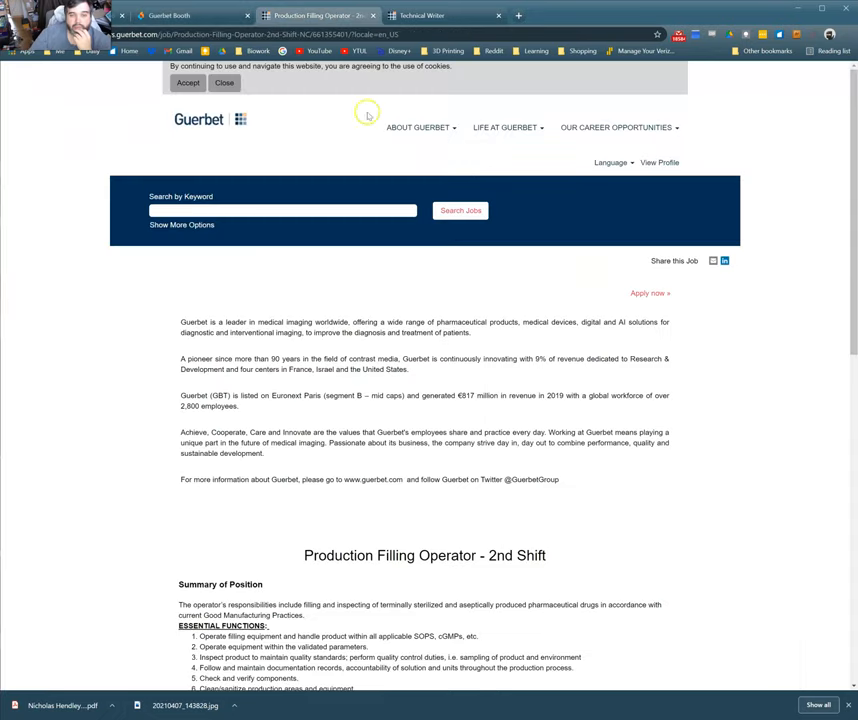
scroll(683, 344, "down", 5)
scroll(679, 342, "down", 5)
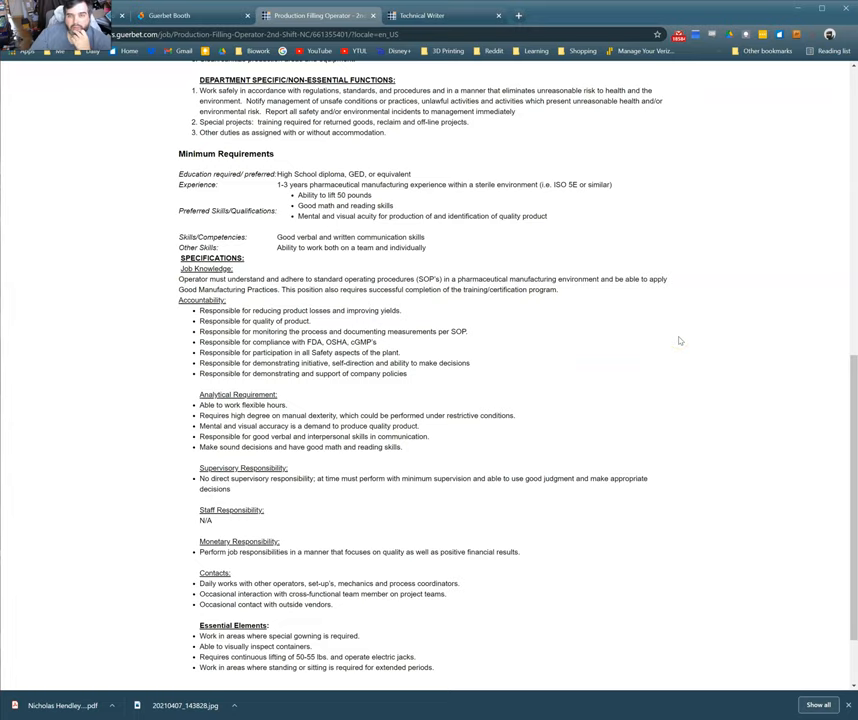
scroll(679, 341, "down", 2)
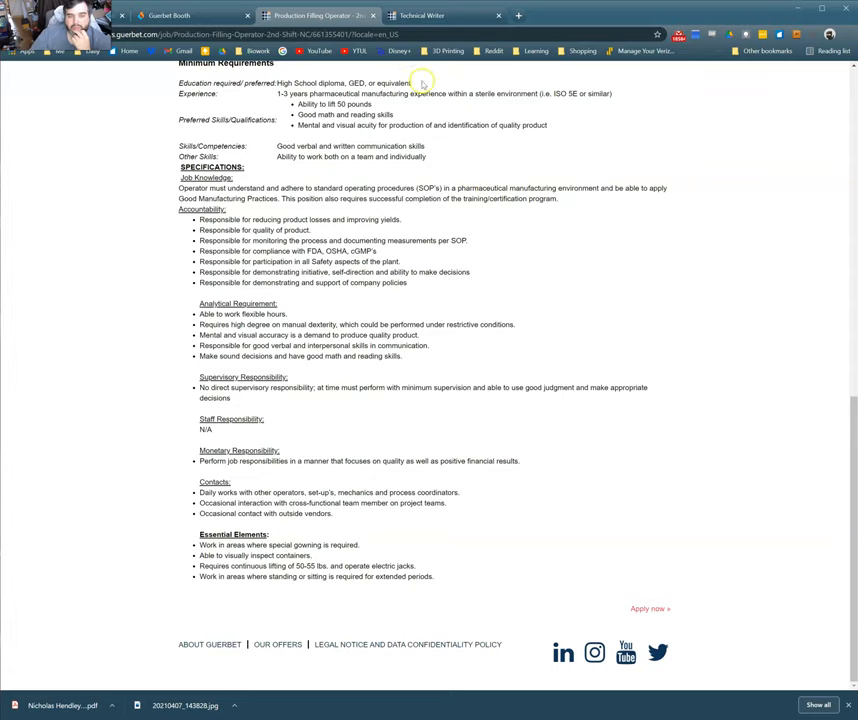
left_click(373, 15)
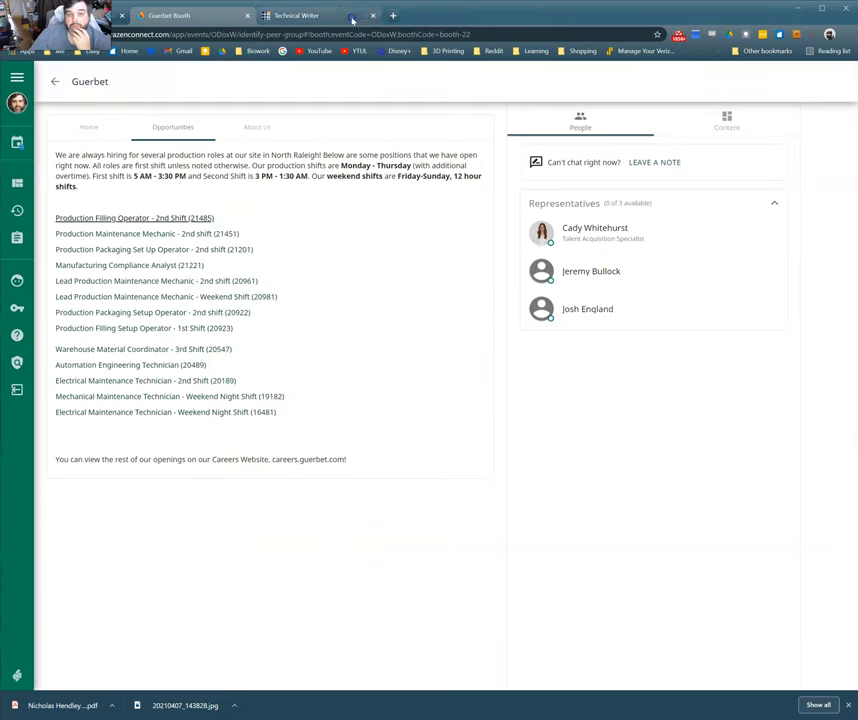
left_click(352, 19)
scroll(383, 517, "down", 3)
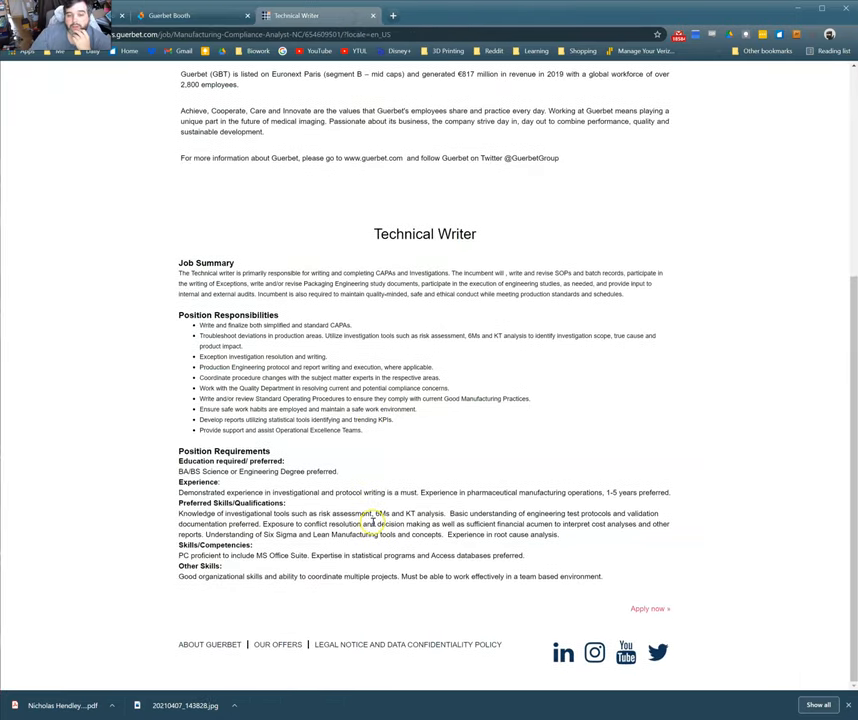
scroll(373, 520, "up", 5)
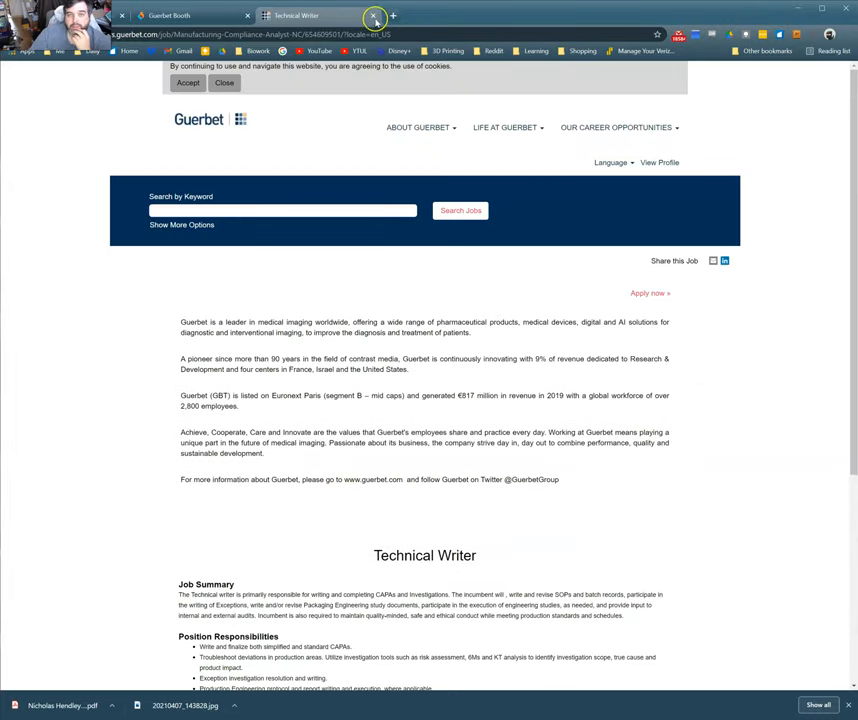
left_click(373, 16)
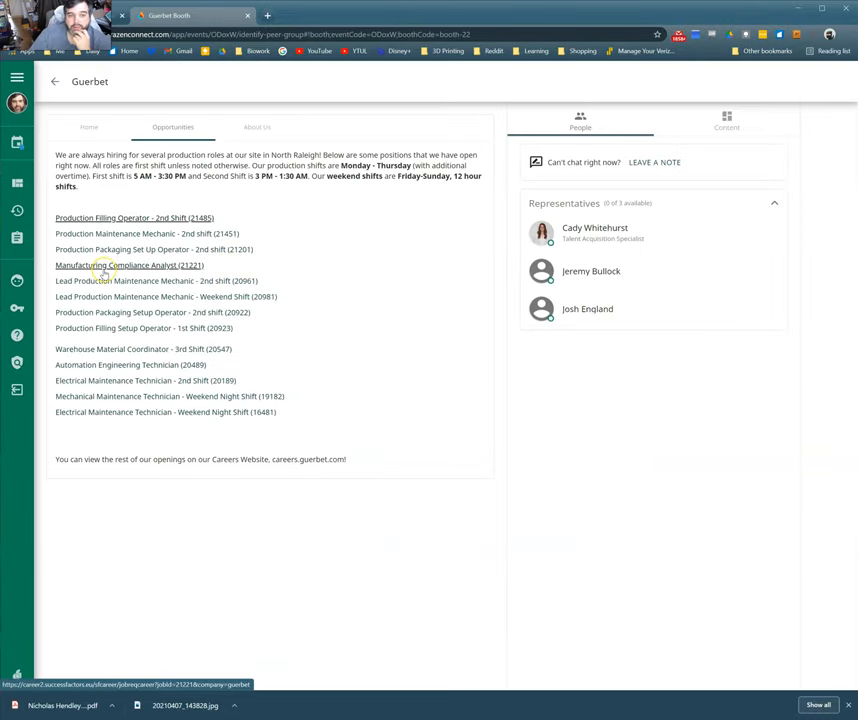
left_click(55, 81)
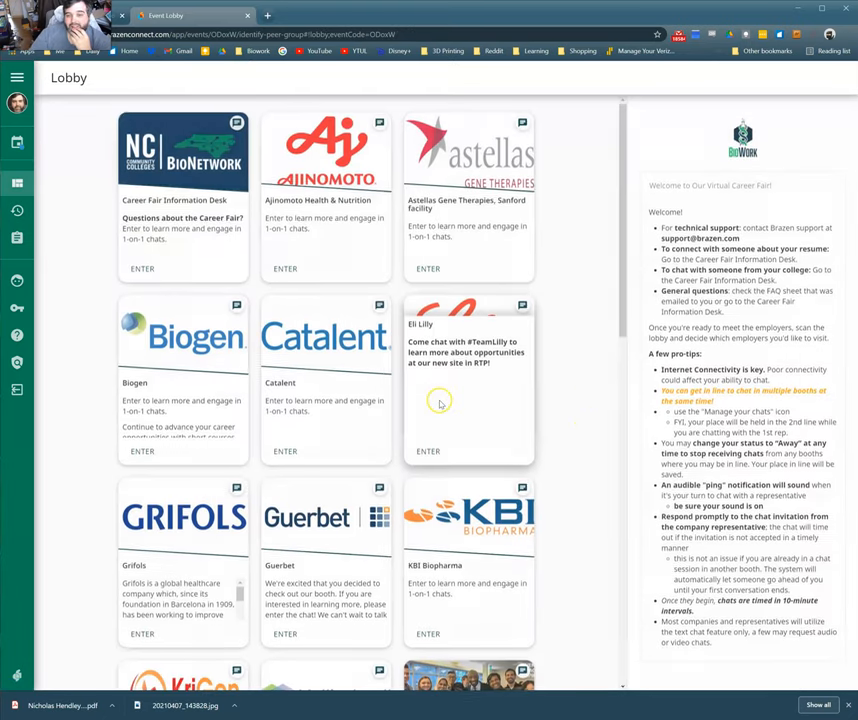
scroll(571, 383, "down", 2)
scroll(395, 412, "down", 3)
scroll(395, 412, "up", 2)
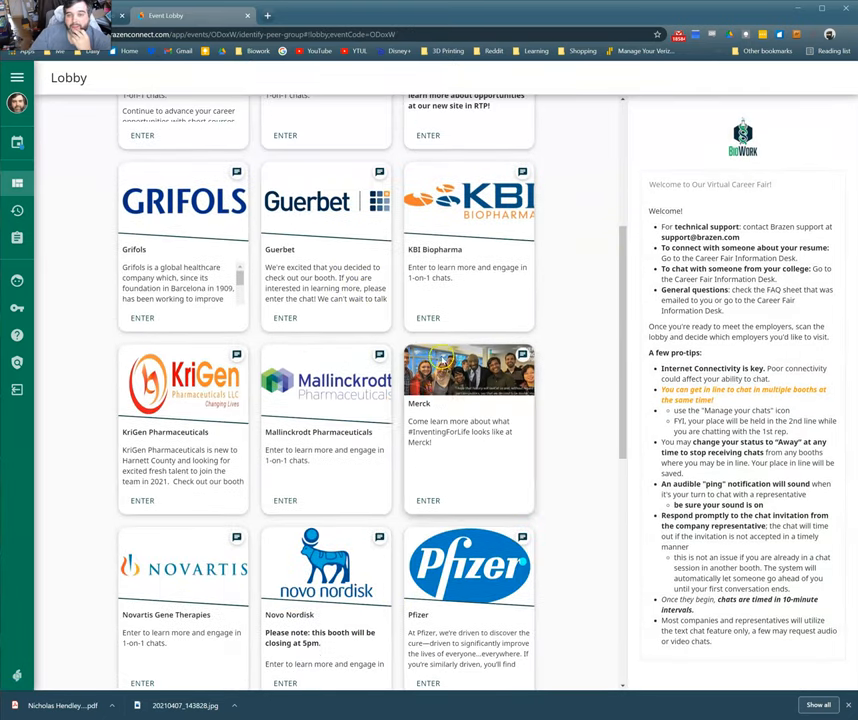
Step: Visit KBI Biopharma's booth job openings, then return to the event lobby
left_click(427, 318)
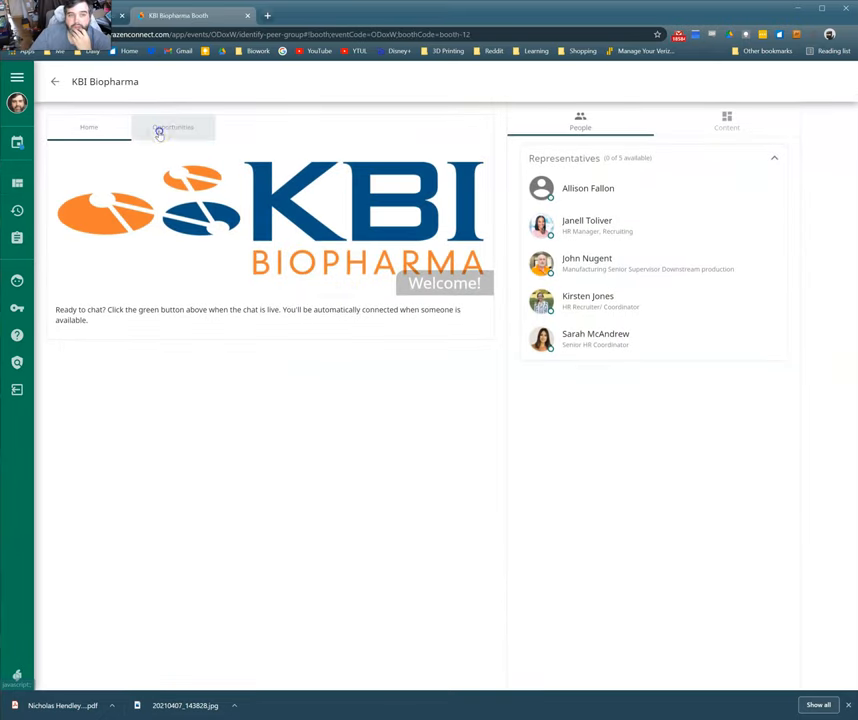
left_click(160, 129)
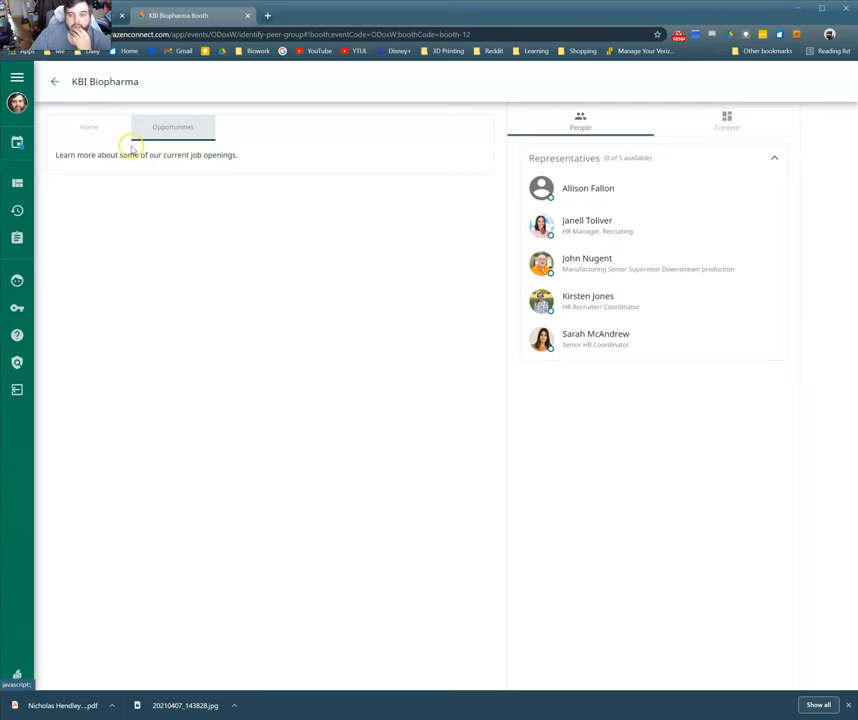
left_click(55, 81)
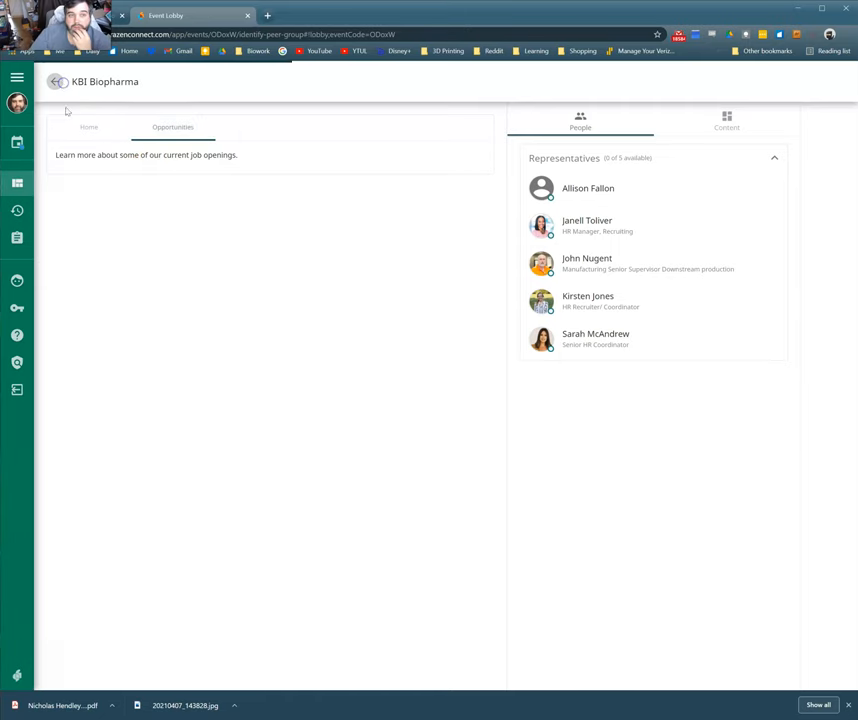
scroll(335, 478, "down", 3)
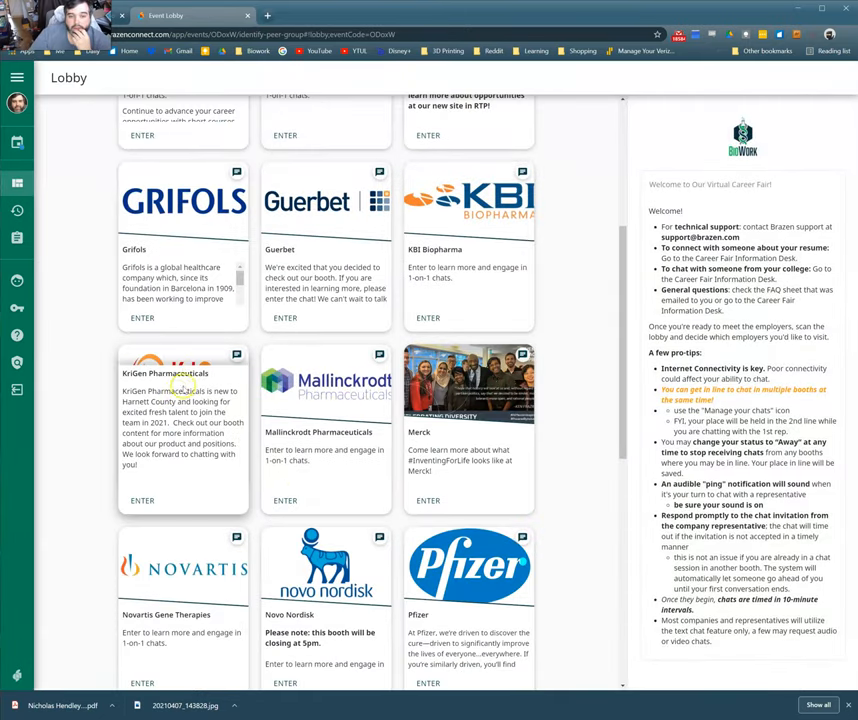
Step: Read KriGen Pharmaceuticals' full booth description and open its careers page from Opportunities
left_click(143, 500)
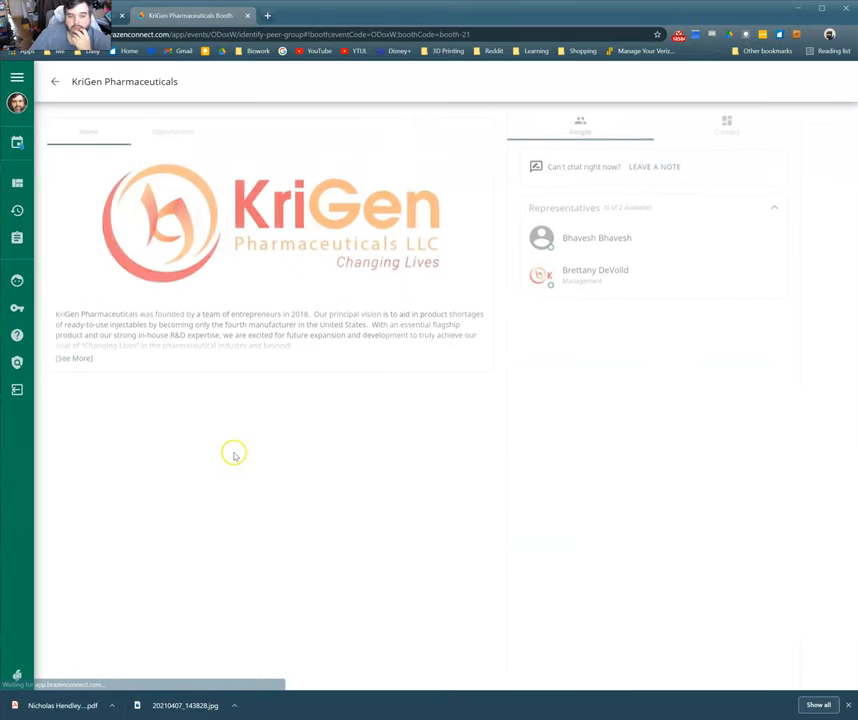
left_click(67, 354)
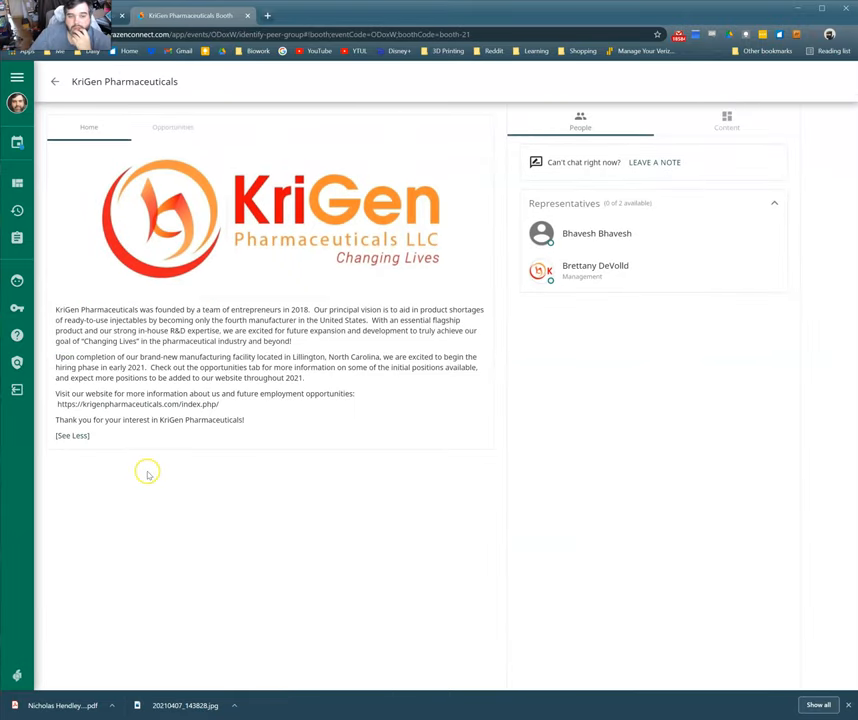
left_click(172, 127)
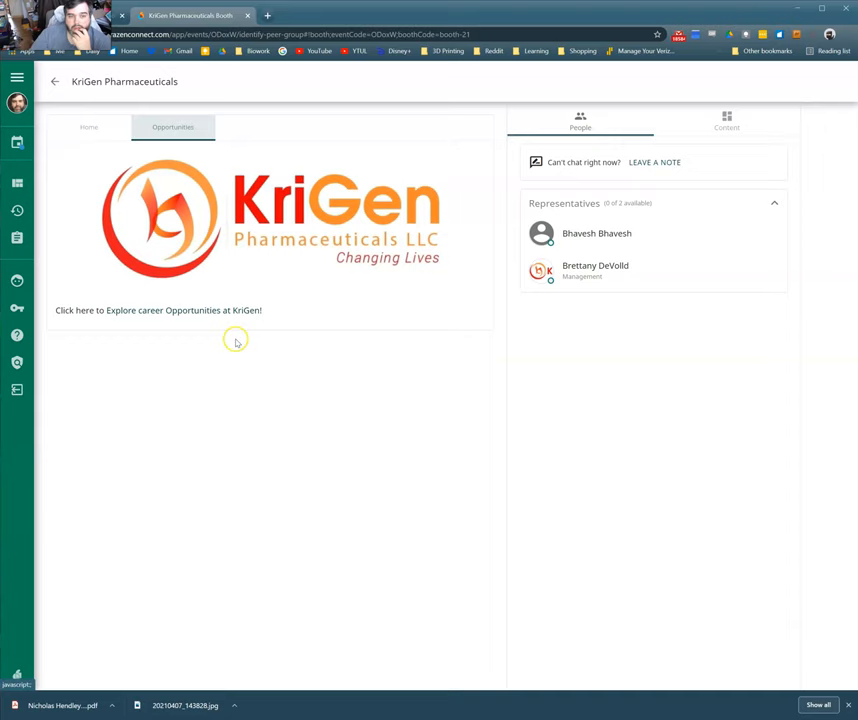
left_click(186, 310)
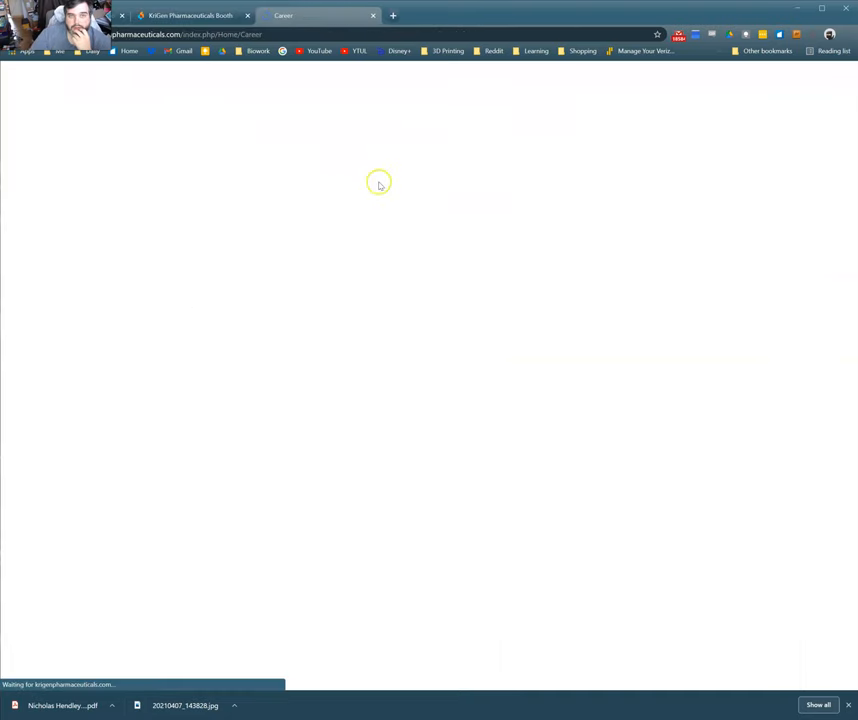
scroll(772, 358, "down", 2)
scroll(772, 358, "up", 2)
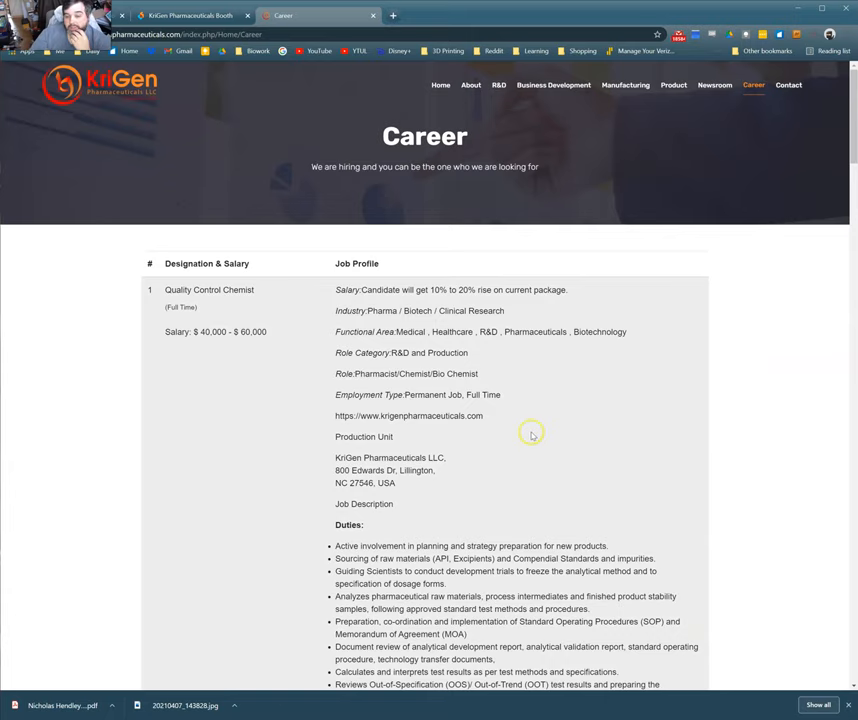
scroll(693, 413, "down", 3)
scroll(693, 413, "down", 2)
scroll(693, 413, "down", 2)
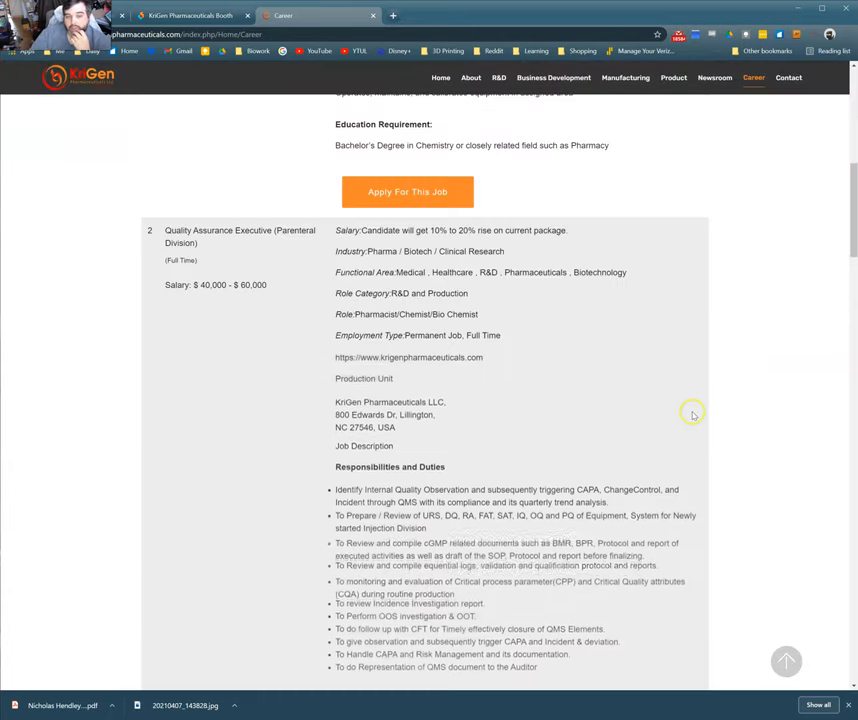
scroll(249, 310, "down", 4)
scroll(270, 326, "down", 4)
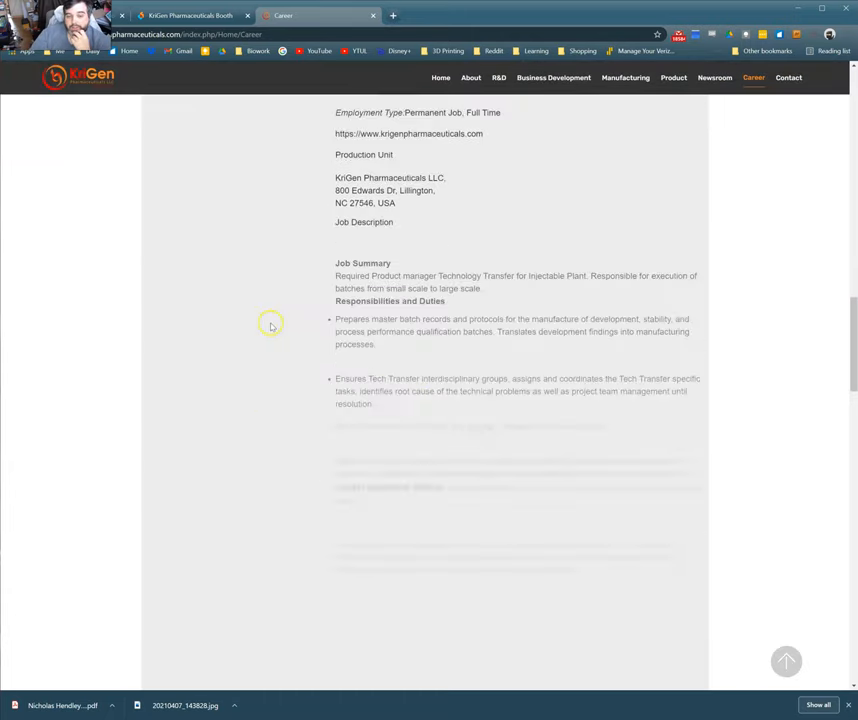
scroll(270, 326, "down", 4)
scroll(275, 329, "down", 2)
scroll(241, 360, "down", 2)
scroll(134, 396, "down", 5)
scroll(88, 404, "down", 4)
scroll(100, 400, "down", 5)
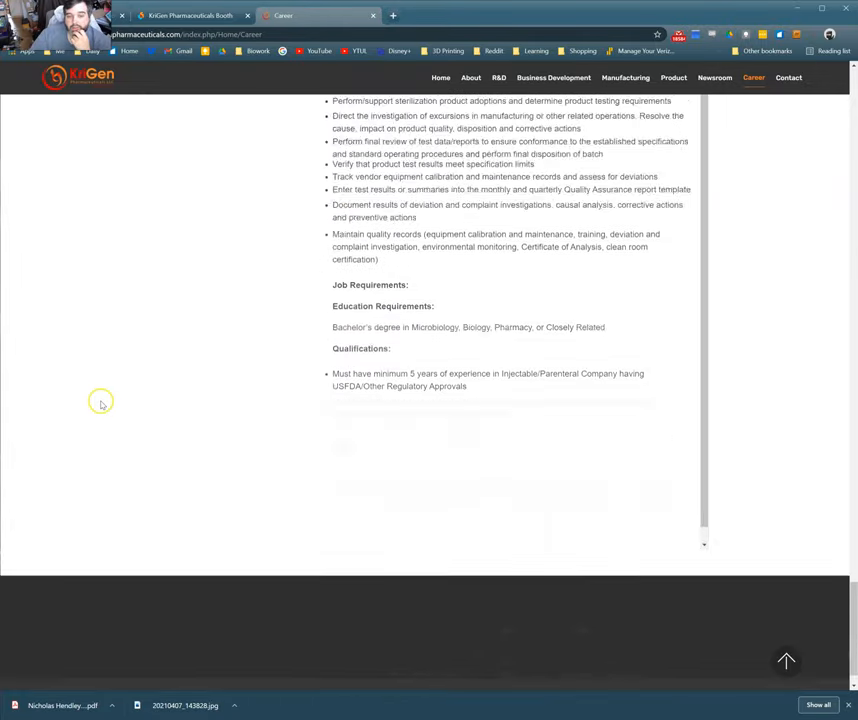
scroll(101, 401, "up", 1)
scroll(103, 399, "up", 3)
scroll(104, 401, "up", 3)
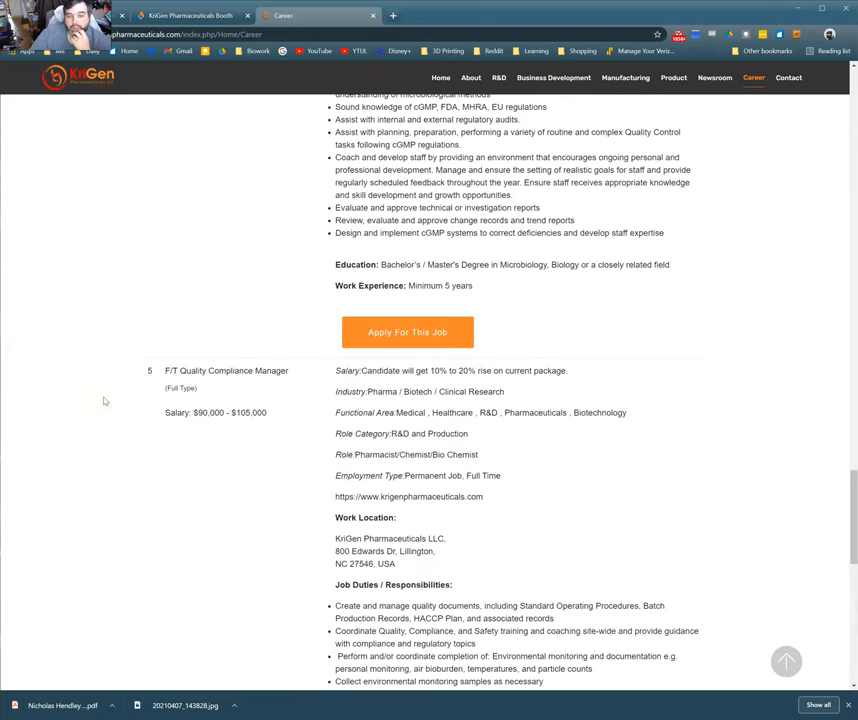
scroll(104, 401, "down", 2)
scroll(104, 401, "down", 1)
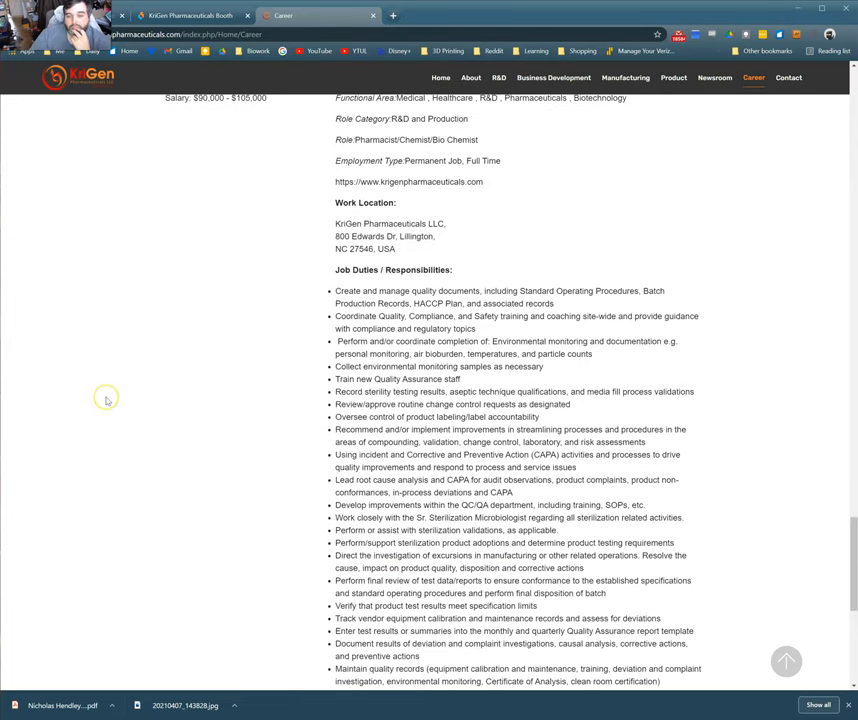
scroll(107, 401, "down", 3)
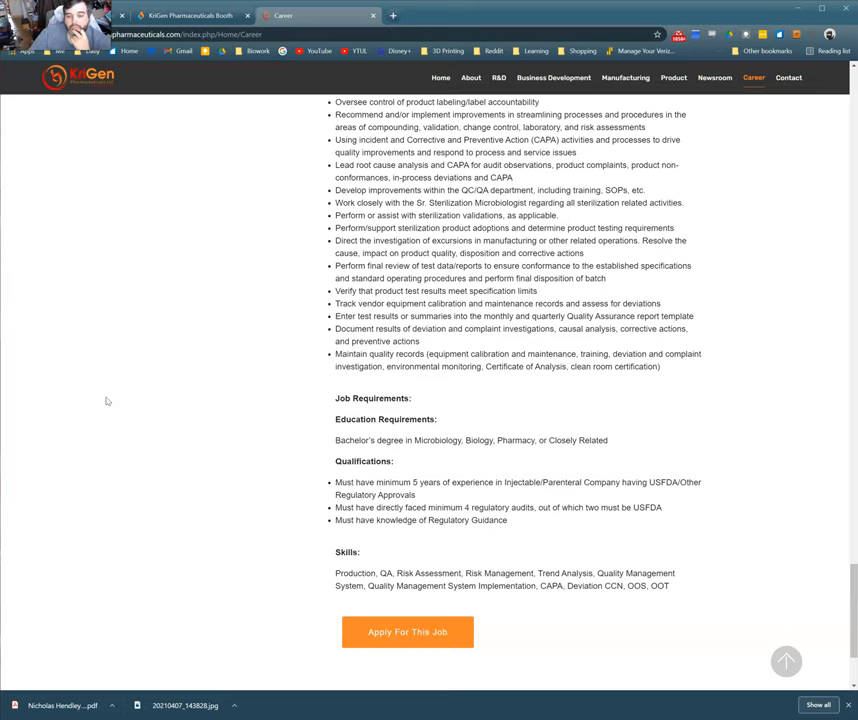
Step: Review KriGen's job listings, close the careers page, and go back to the lobby
left_click(338, 505)
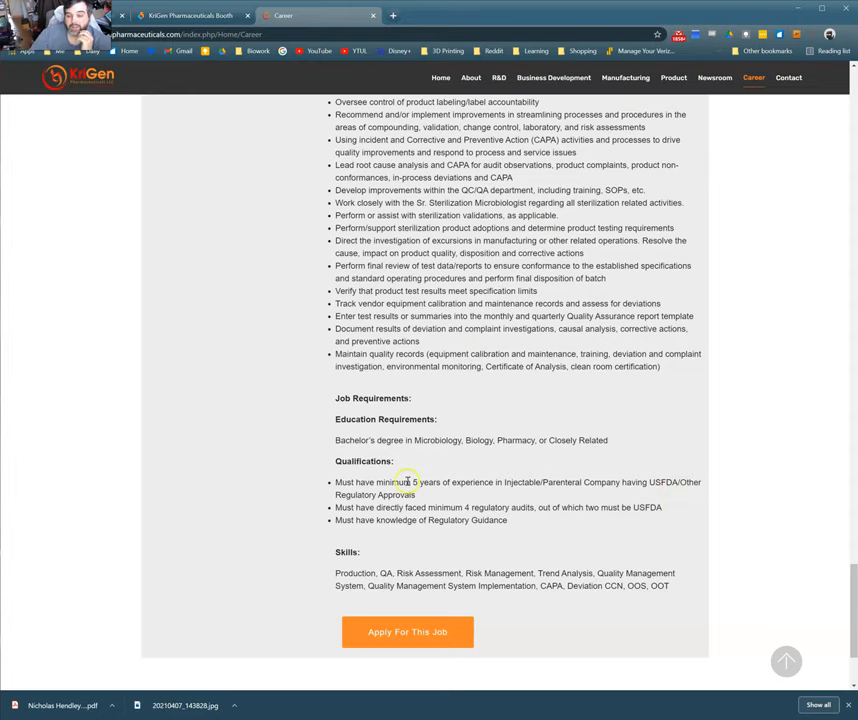
scroll(282, 480, "down", 10)
scroll(270, 465, "down", 10)
scroll(270, 465, "down", 3)
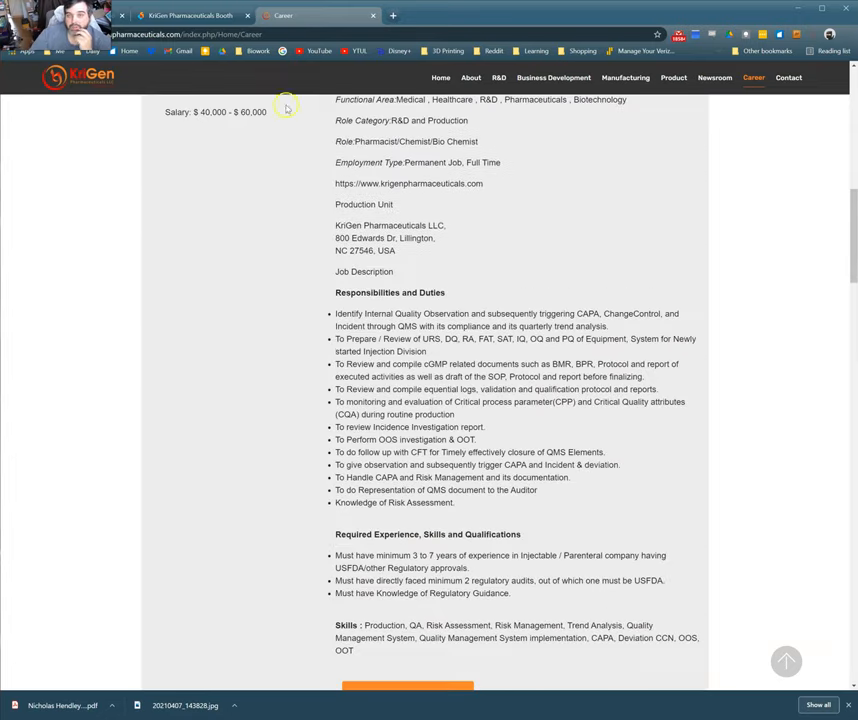
left_click(375, 16)
left_click(55, 81)
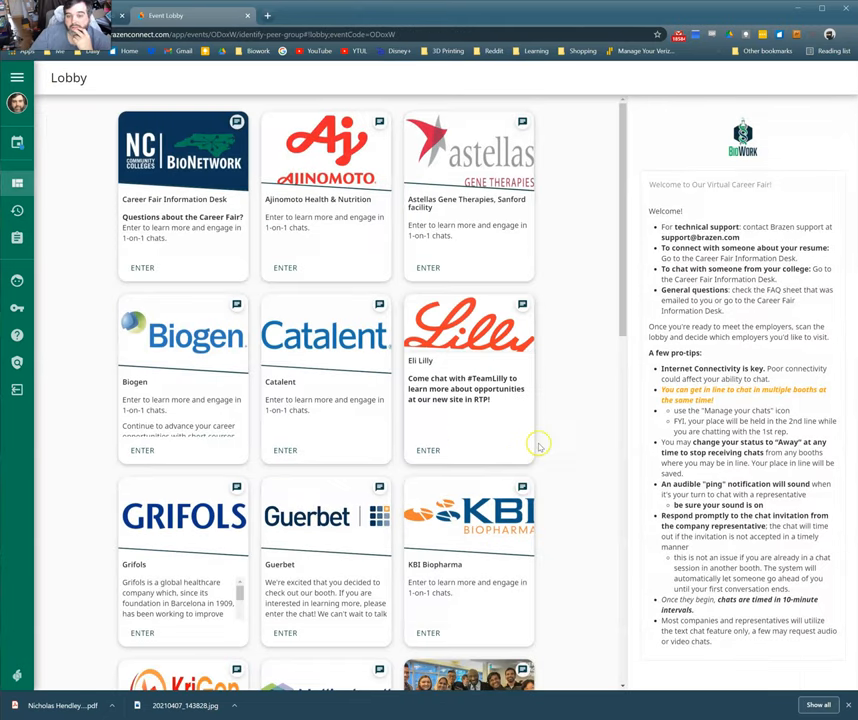
scroll(540, 443, "down", 3)
scroll(562, 435, "down", 2)
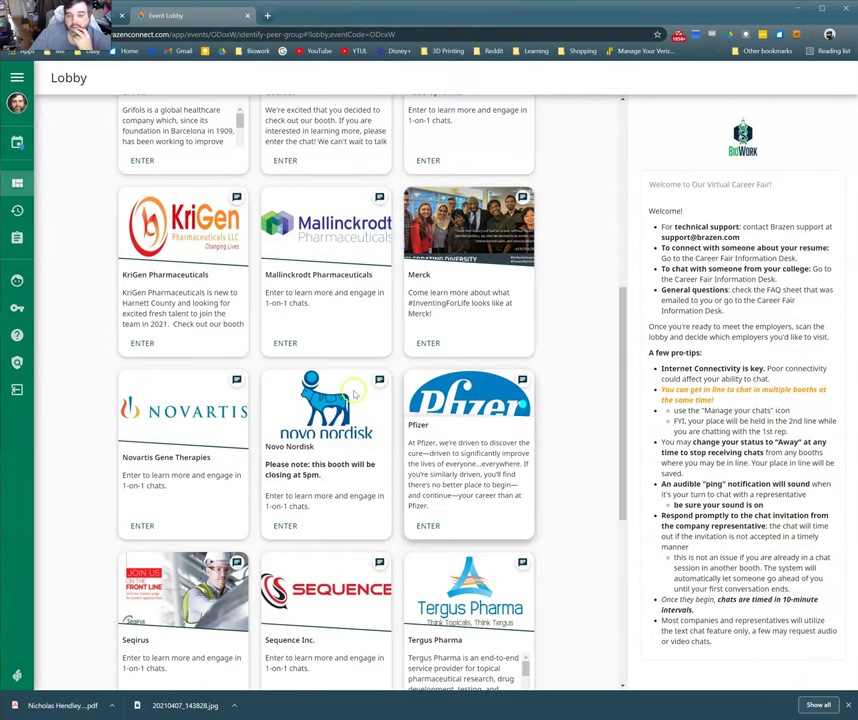
Step: View Mallinckrodt's Raleigh openings and open both Quality Tech II postings in new tabs
left_click(285, 342)
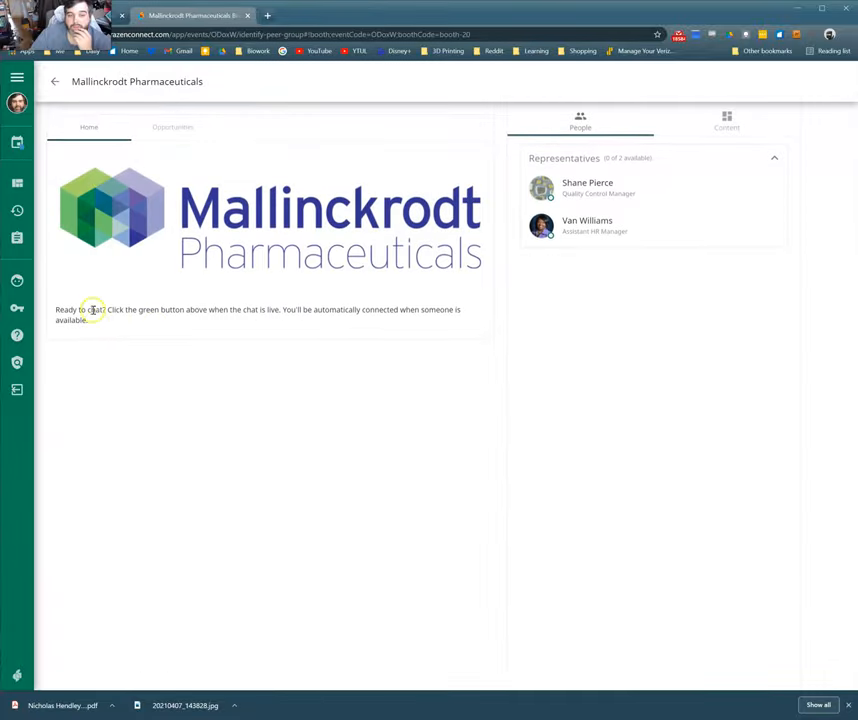
left_click(172, 128)
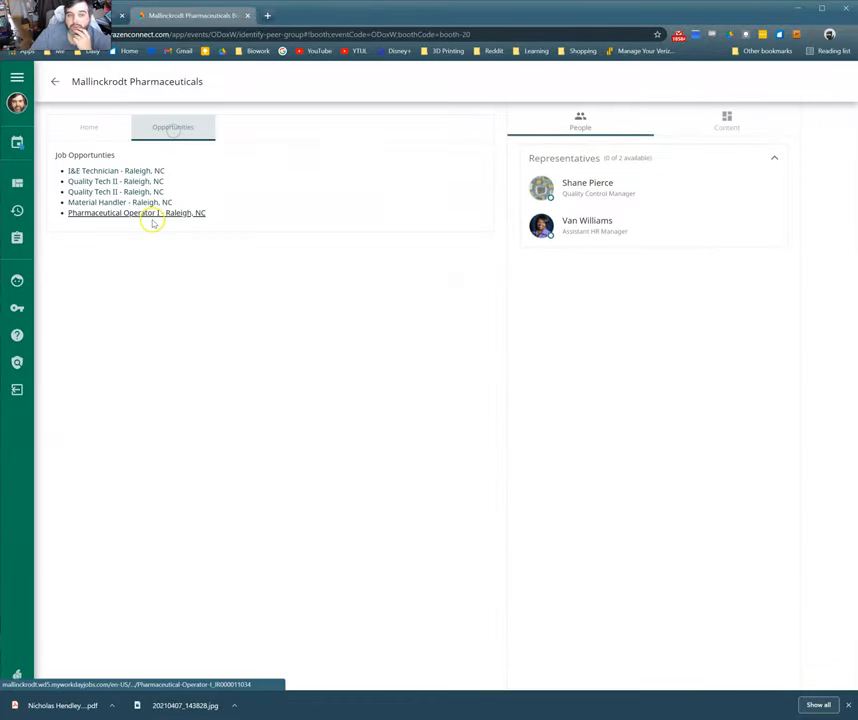
right_click(115, 181)
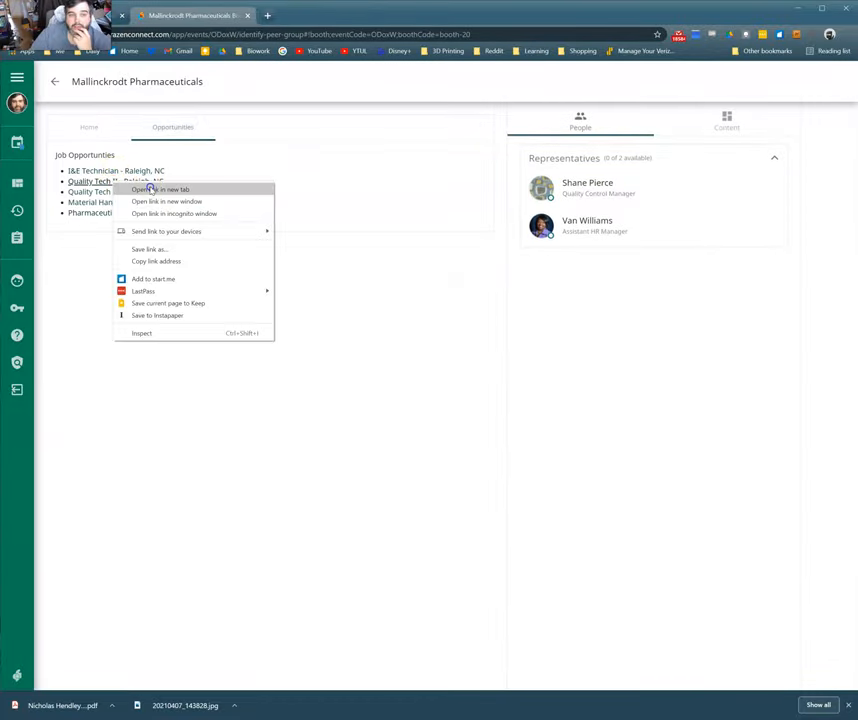
left_click(150, 189)
left_click(305, 18)
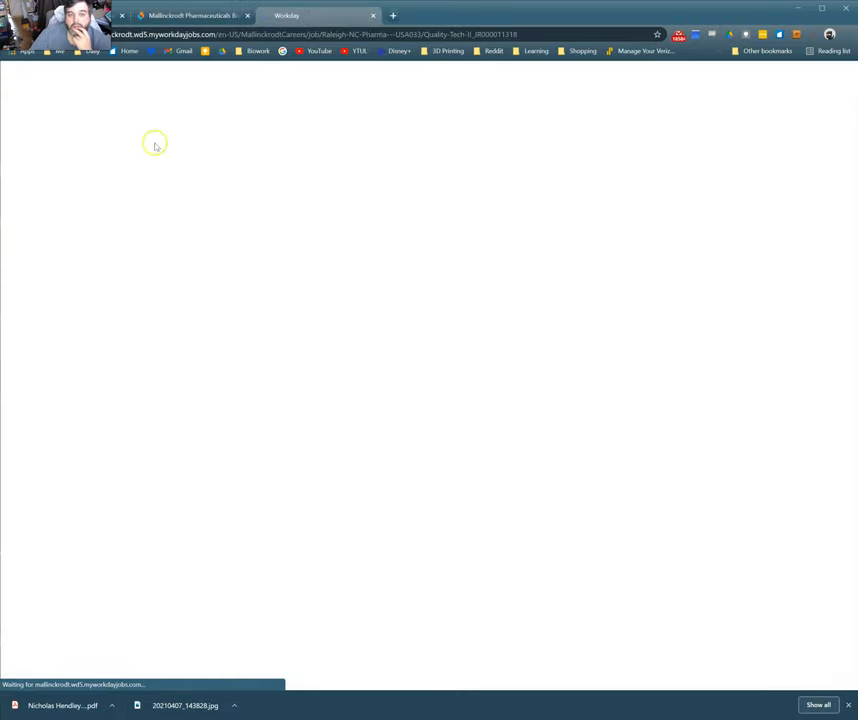
left_click(157, 20)
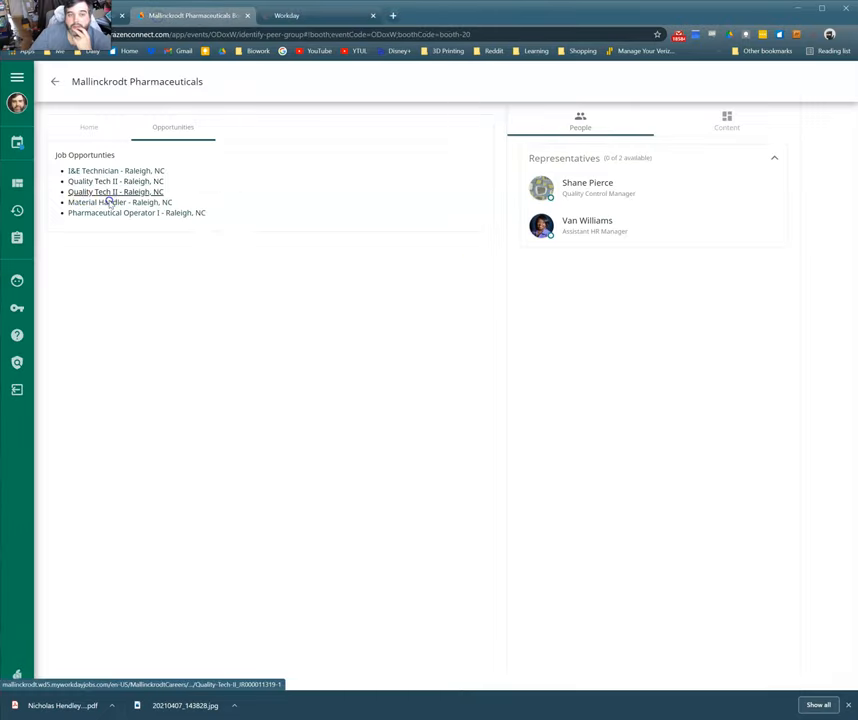
Step: Read and compare the JR000011318 and JR000011319 Quality Tech II postings, then return to the booth's job list
middle_click(110, 191)
left_click(318, 16)
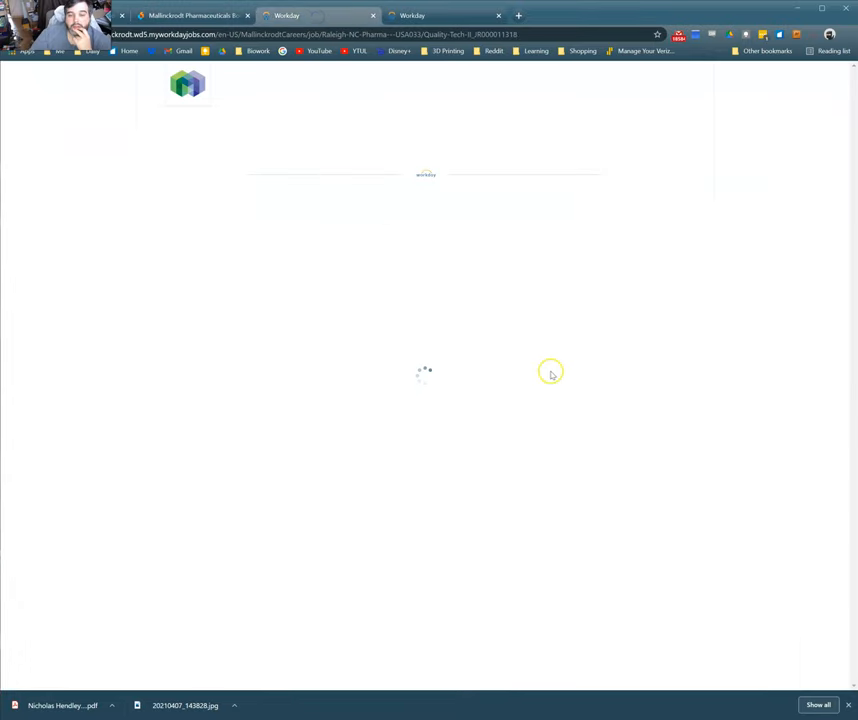
scroll(416, 403, "down", 3)
scroll(419, 402, "down", 3)
scroll(421, 403, "down", 3)
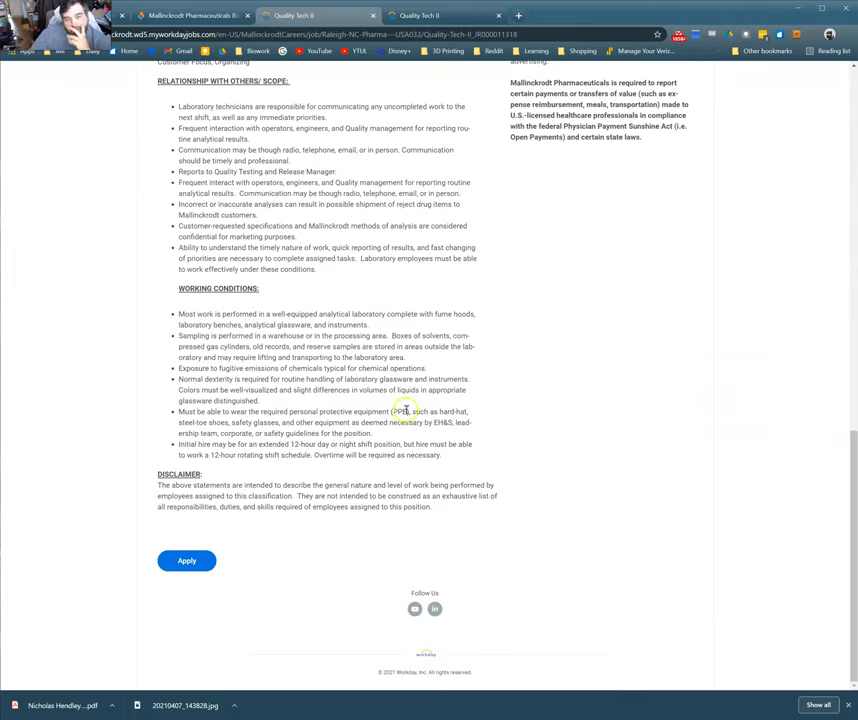
scroll(394, 418, "up", 2)
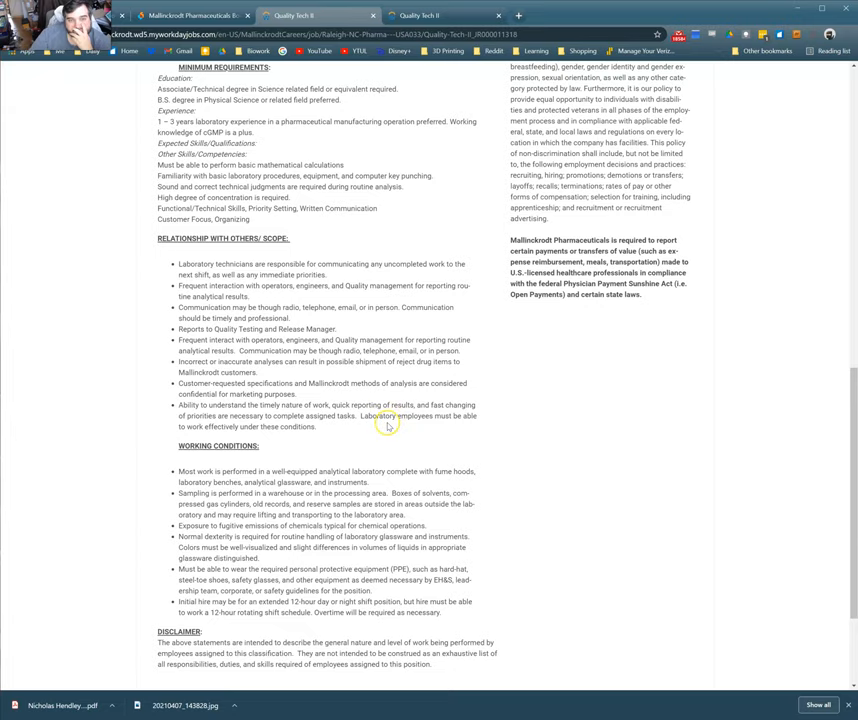
scroll(388, 425, "up", 3)
scroll(384, 427, "up", 2)
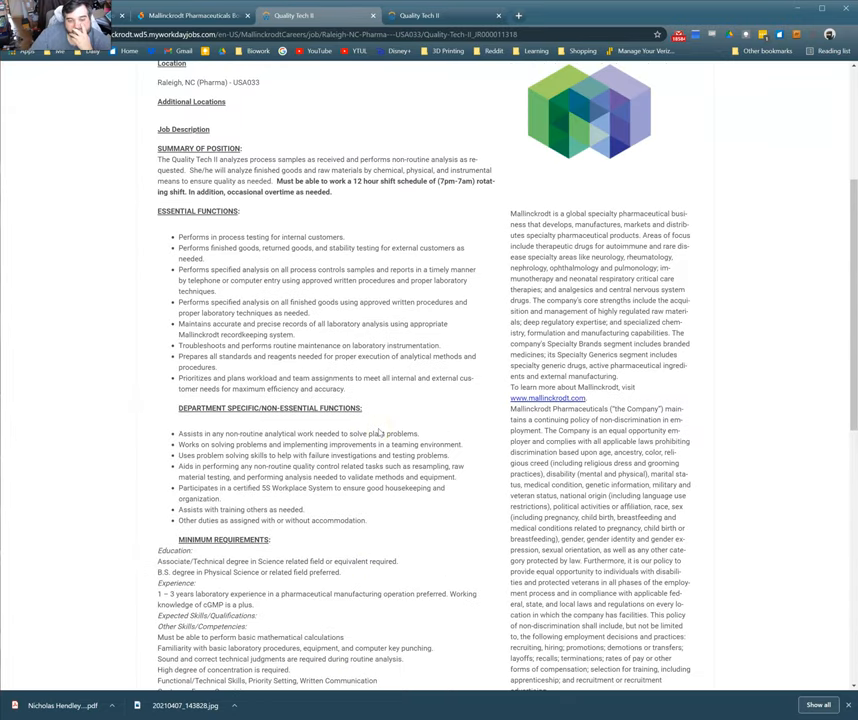
left_click(432, 17)
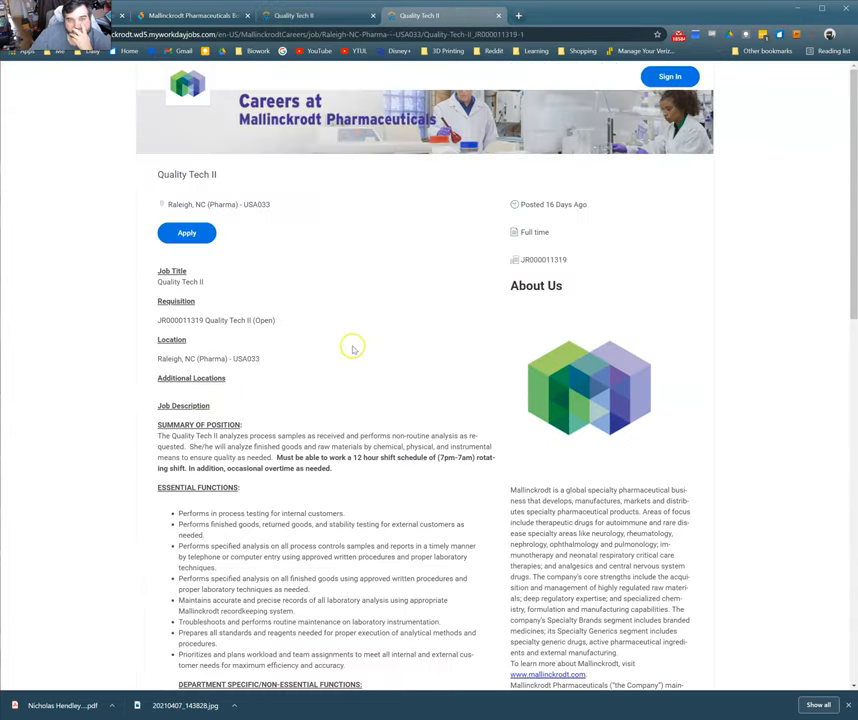
scroll(351, 355, "down", 2)
scroll(351, 355, "down", 3)
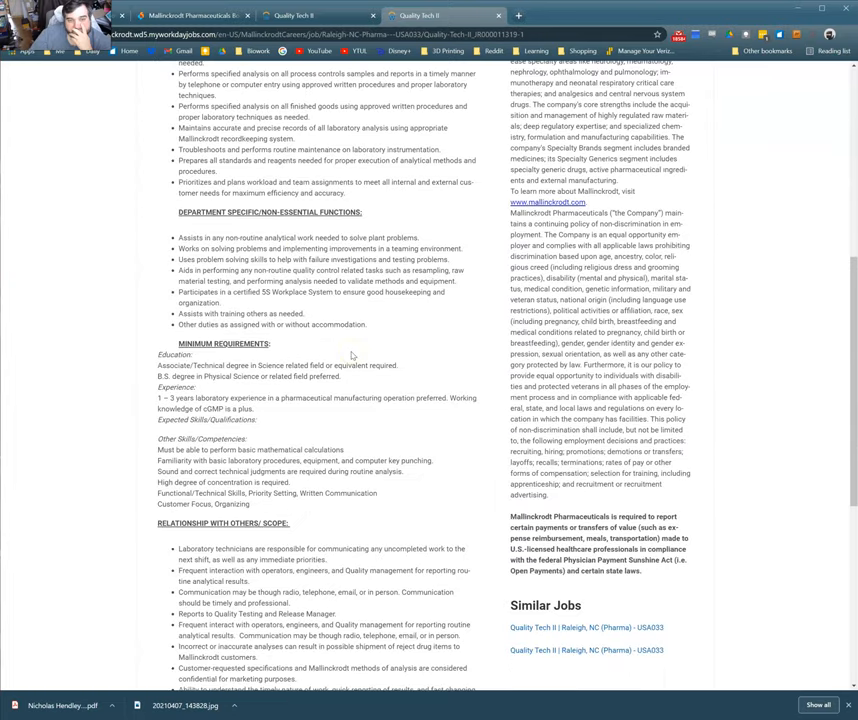
scroll(351, 355, "down", 1)
scroll(351, 355, "down", 2)
scroll(352, 352, "down", 2)
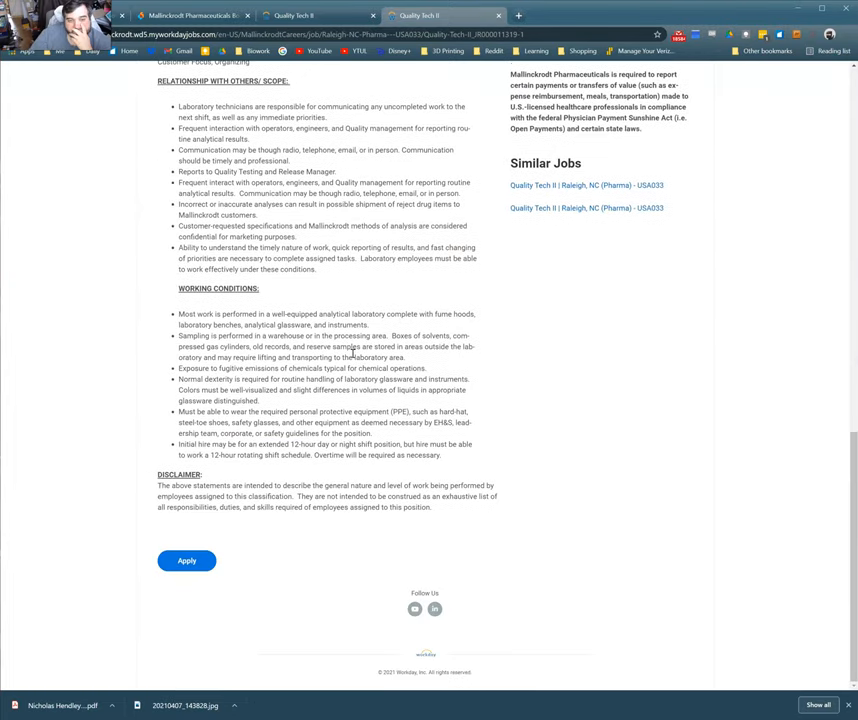
scroll(352, 352, "up", 3)
scroll(352, 354, "up", 2)
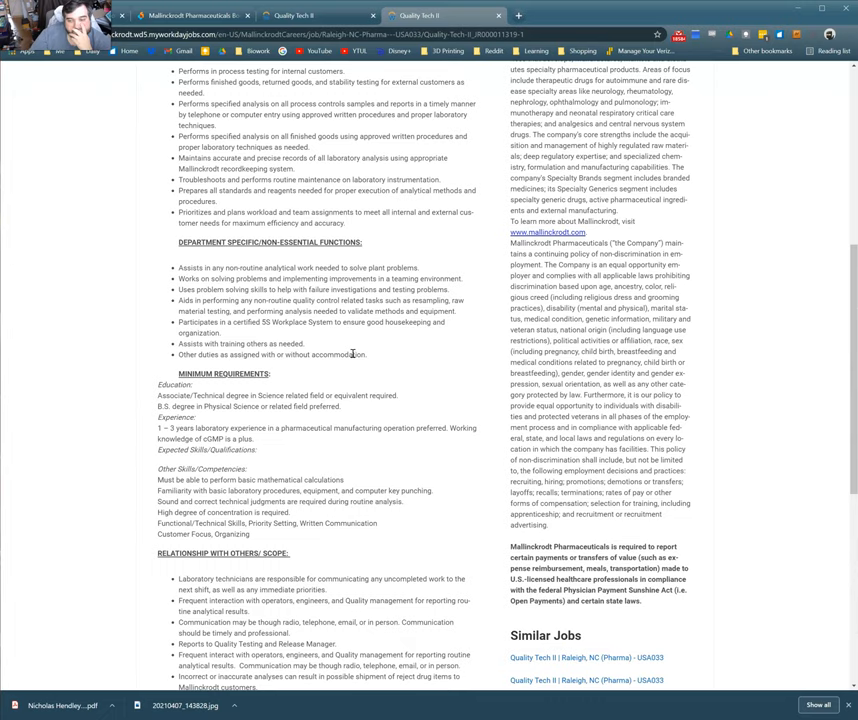
scroll(352, 354, "up", 1)
scroll(351, 355, "up", 3)
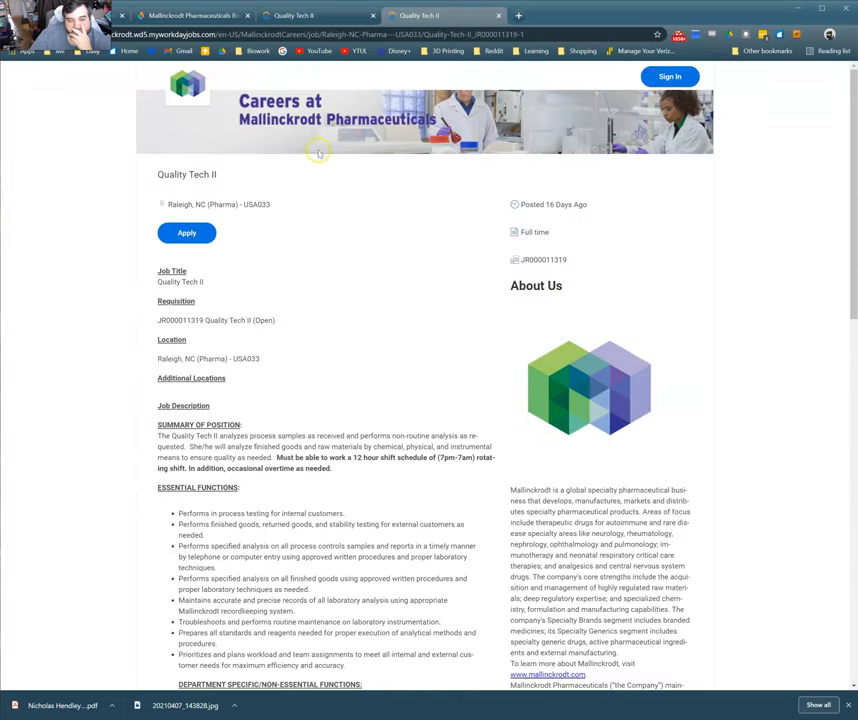
left_click(320, 20)
scroll(335, 313, "up", 3)
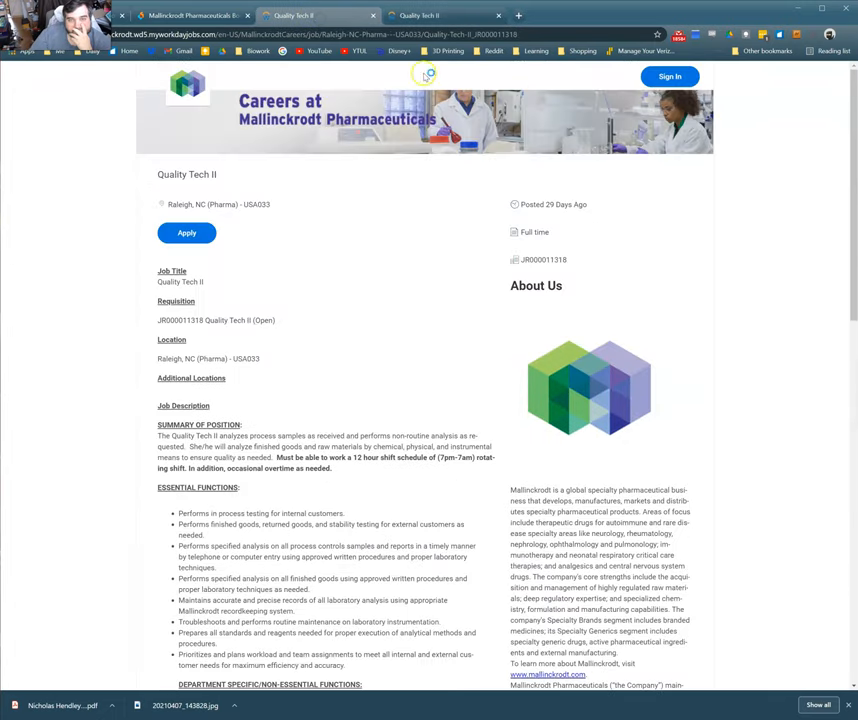
left_click(471, 17)
left_click(328, 22)
scroll(364, 345, "down", 3)
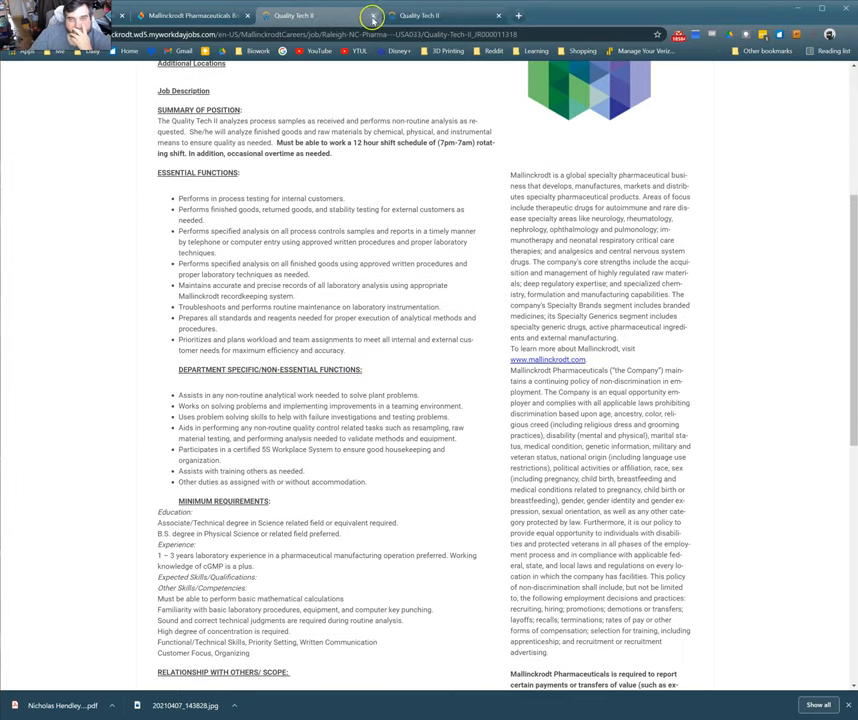
left_click(196, 18)
Step: Visit the Novartis Gene Therapies booth's event info and representatives, then return to the lobby
left_click(52, 84)
scroll(575, 393, "down", 5)
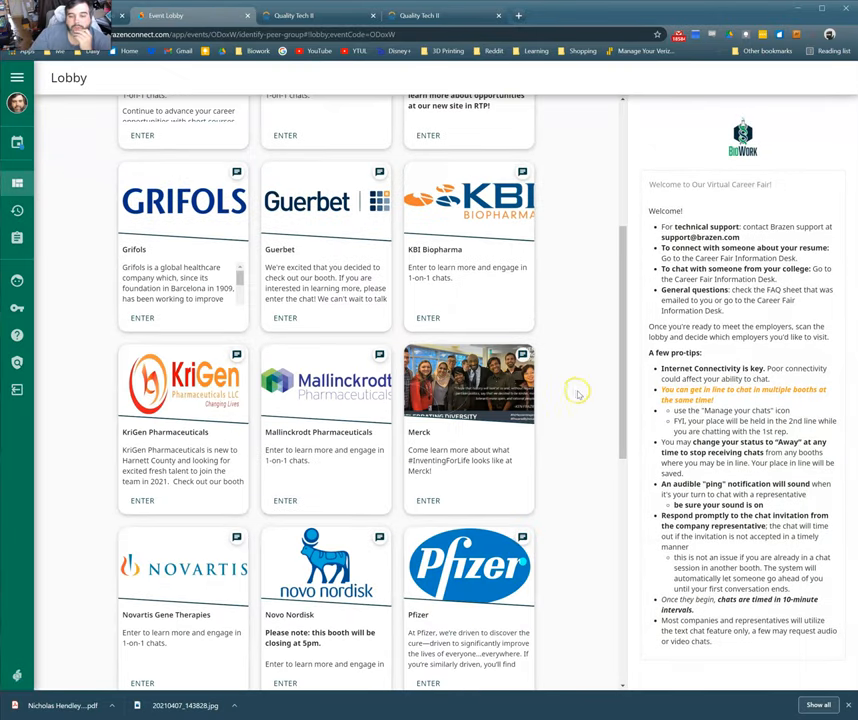
scroll(430, 347, "down", 2)
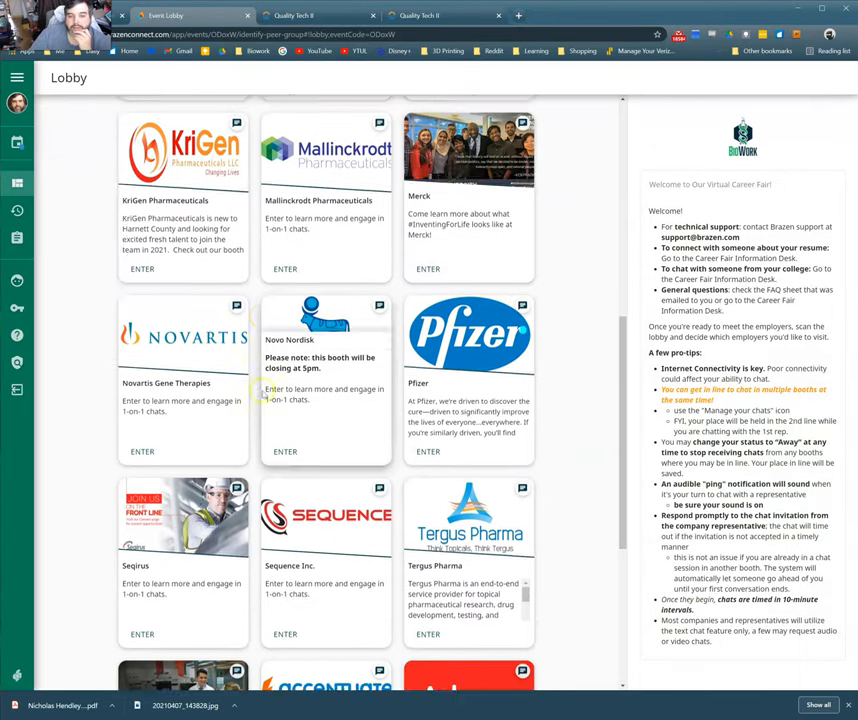
left_click(141, 368)
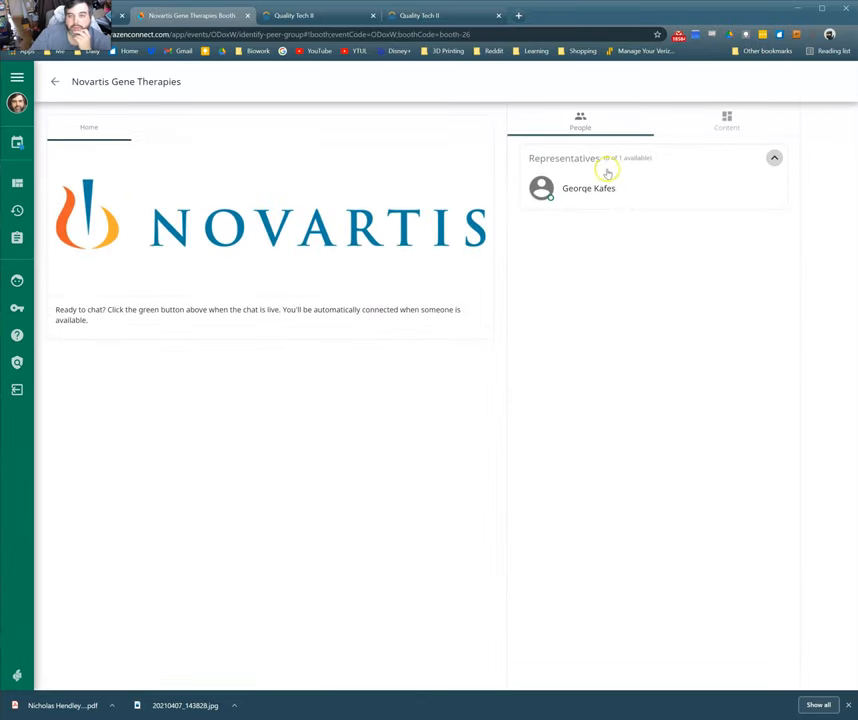
left_click(726, 118)
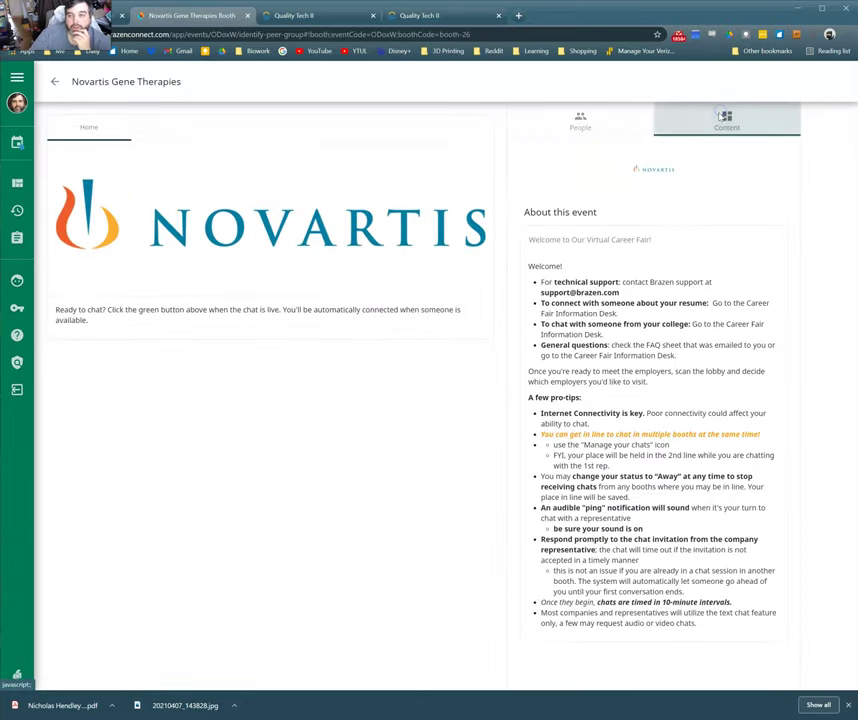
left_click(579, 117)
left_click(55, 81)
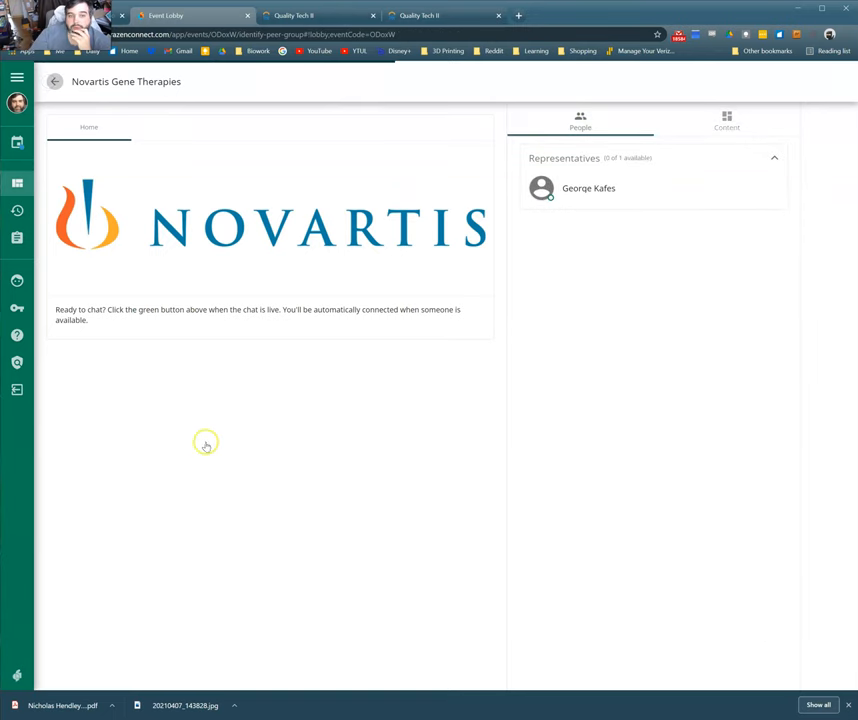
scroll(300, 480, "down", 5)
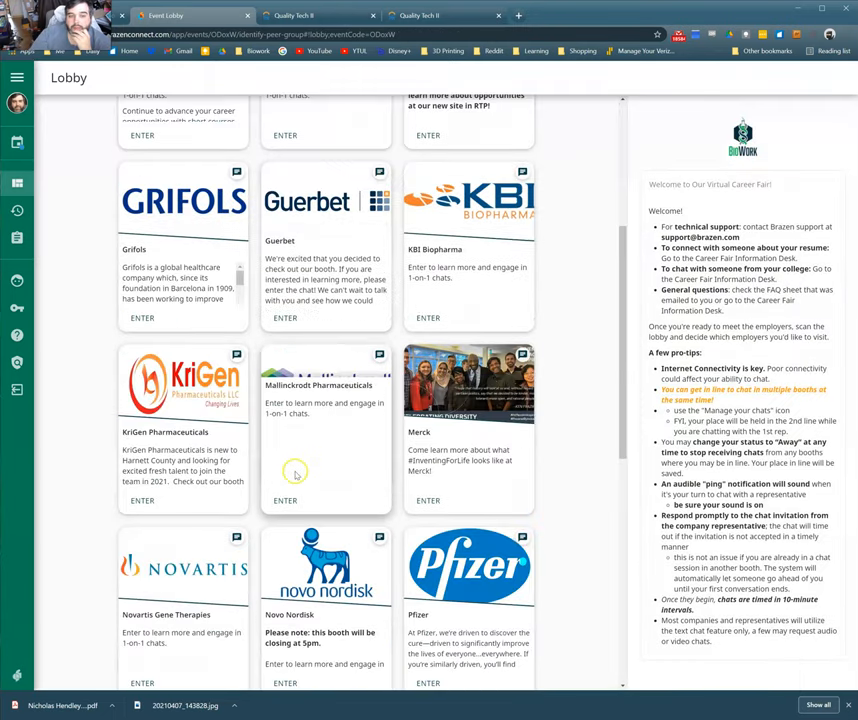
scroll(296, 474, "down", 3)
Step: Check Novo Nordisk's job openings and the Pfizer booth, ending back in the lobby
left_click(287, 368)
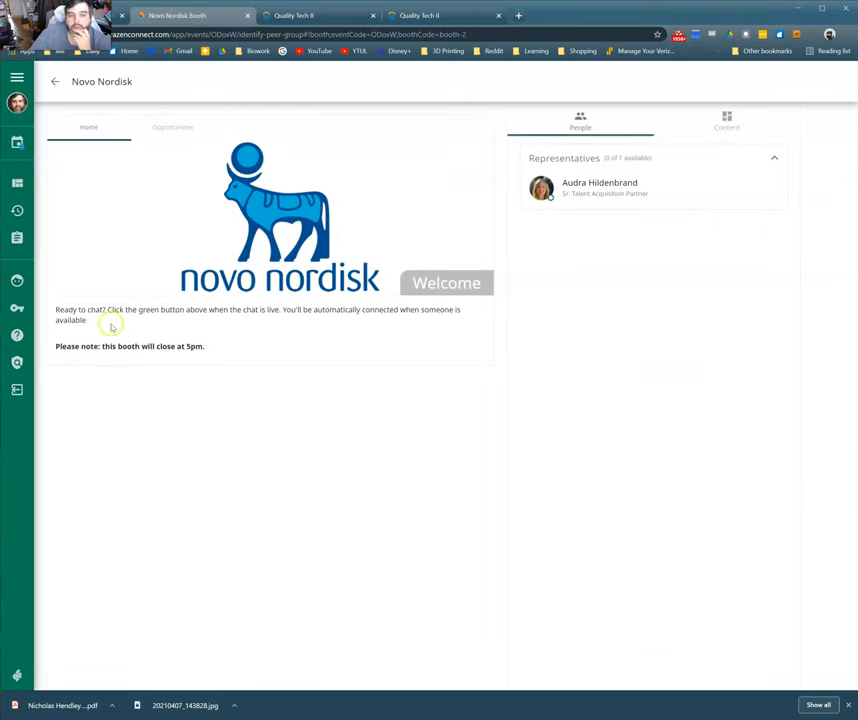
left_click(155, 128)
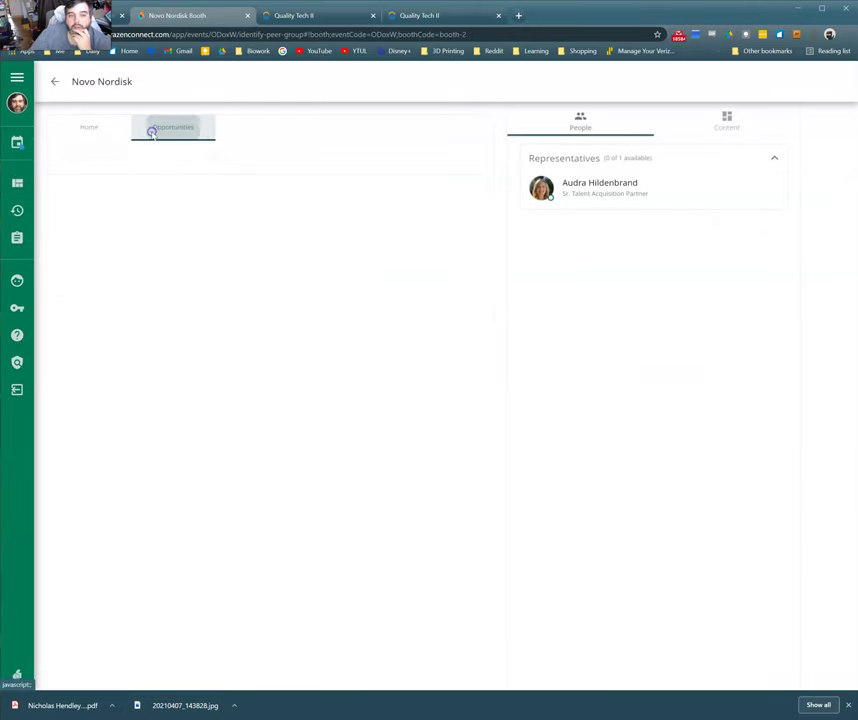
left_click(92, 134)
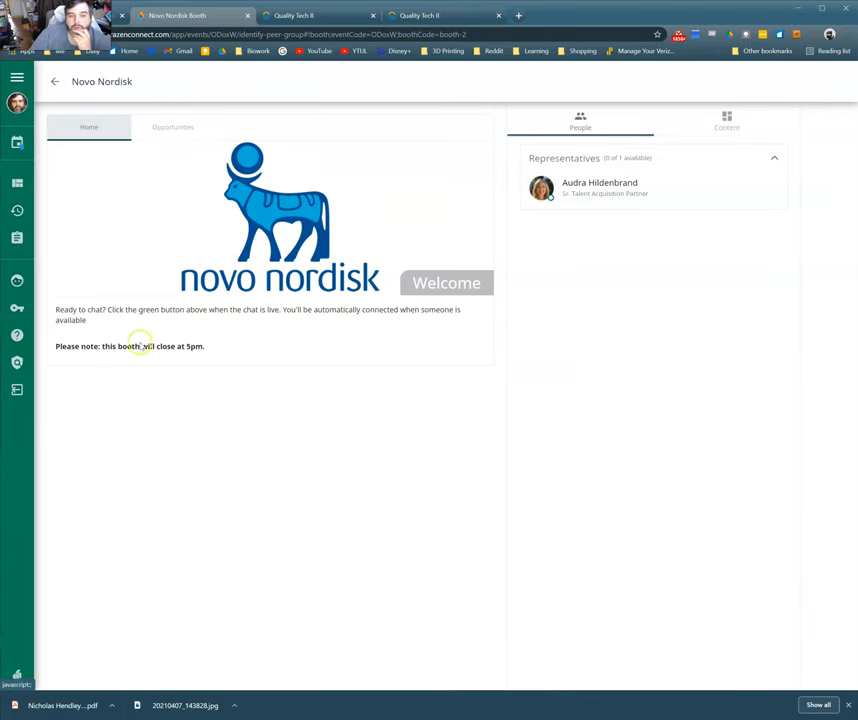
left_click(55, 81)
mouse_move(468, 385)
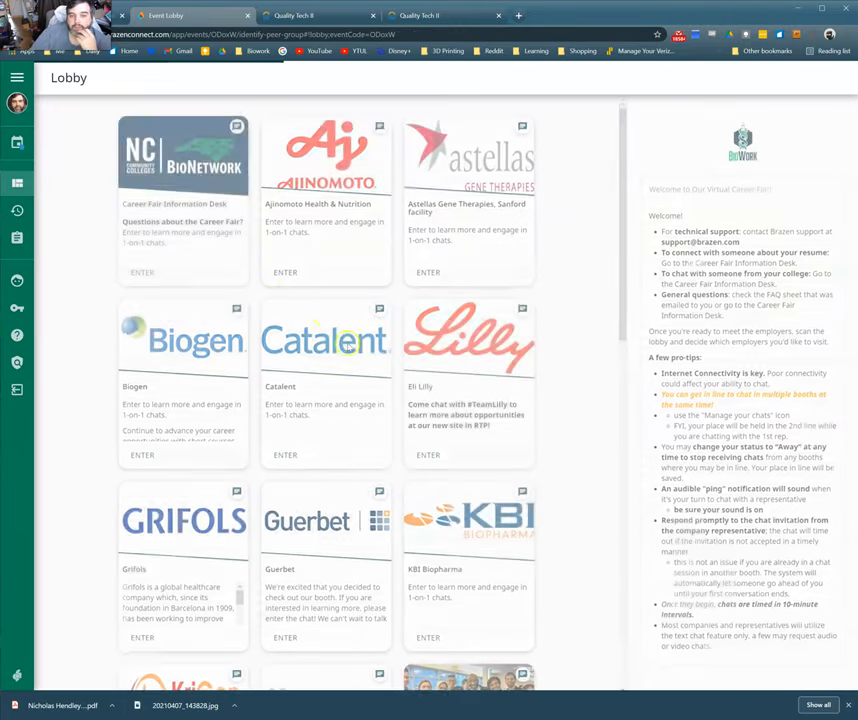
scroll(561, 406, "down", 3)
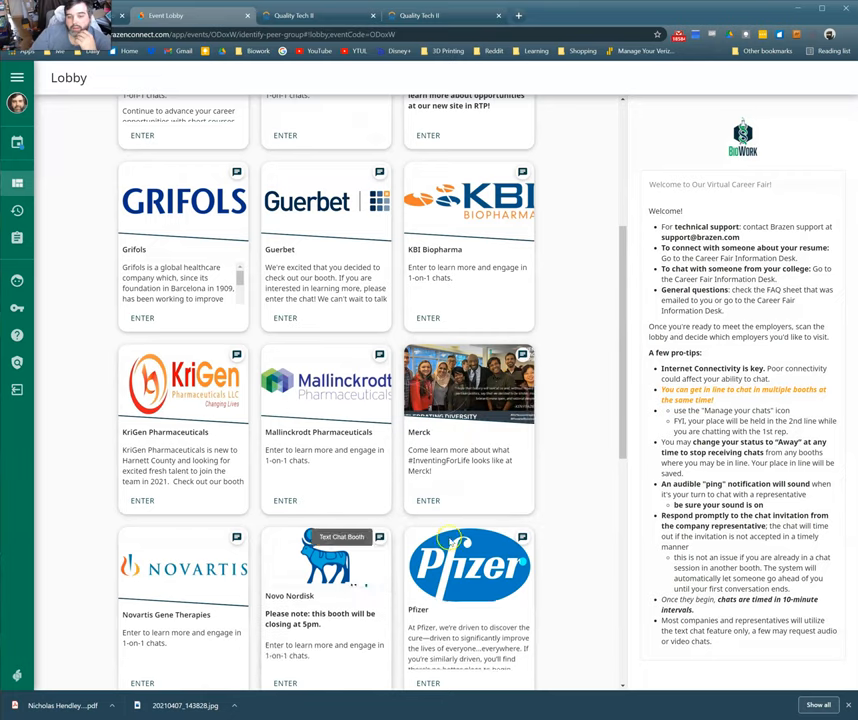
scroll(542, 427, "down", 3)
scroll(542, 427, "down", 1)
left_click(417, 365)
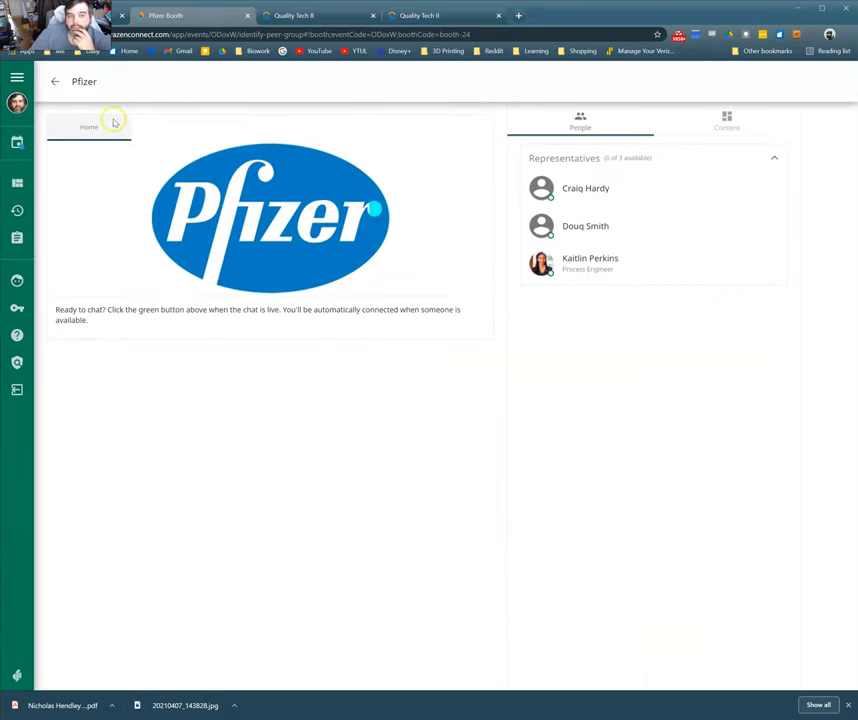
left_click(56, 85)
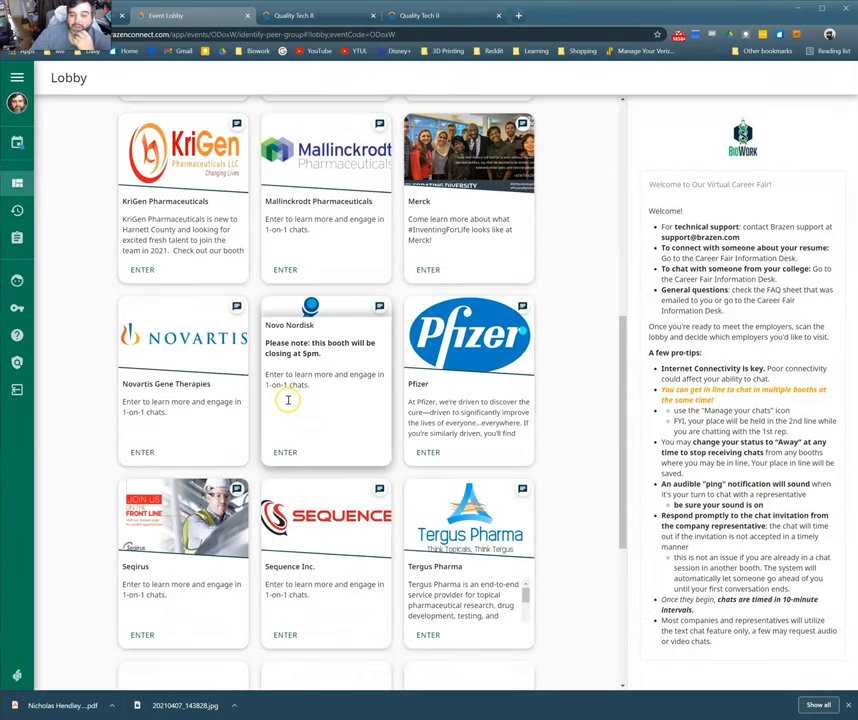
scroll(288, 400, "down", 2)
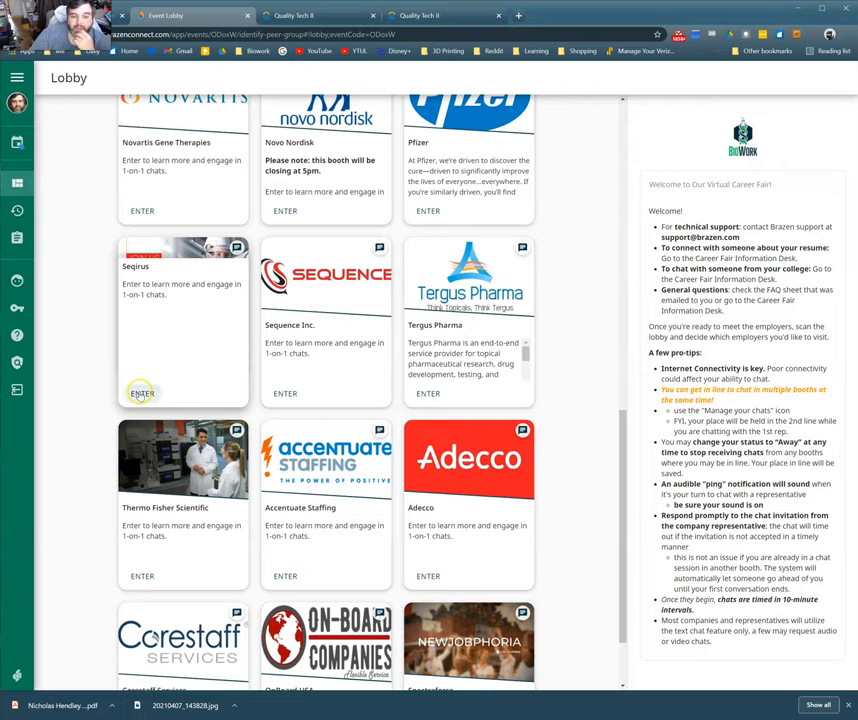
Step: In Seqirus's Opportunities, close the extra job tabs and open the Associate I/II/III Manufacturing (Downstream) Night Shift posting
left_click(141, 393)
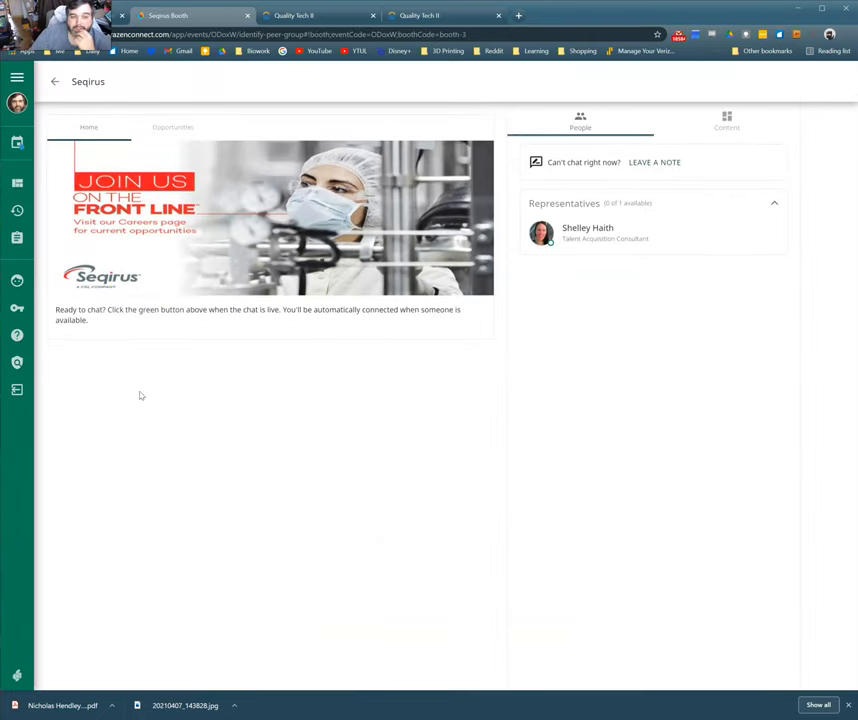
left_click(178, 125)
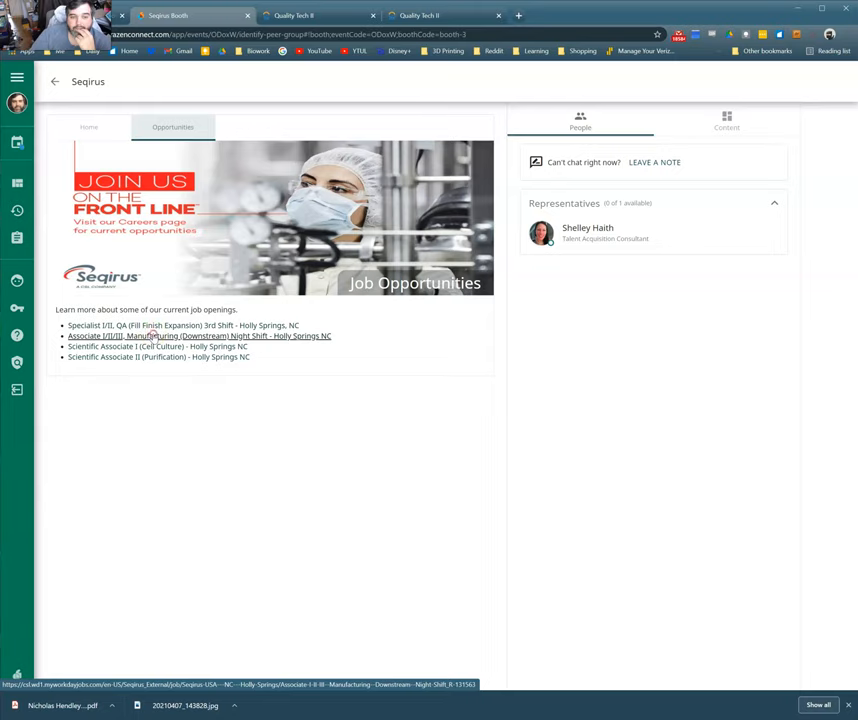
right_click(155, 338)
left_click(182, 342)
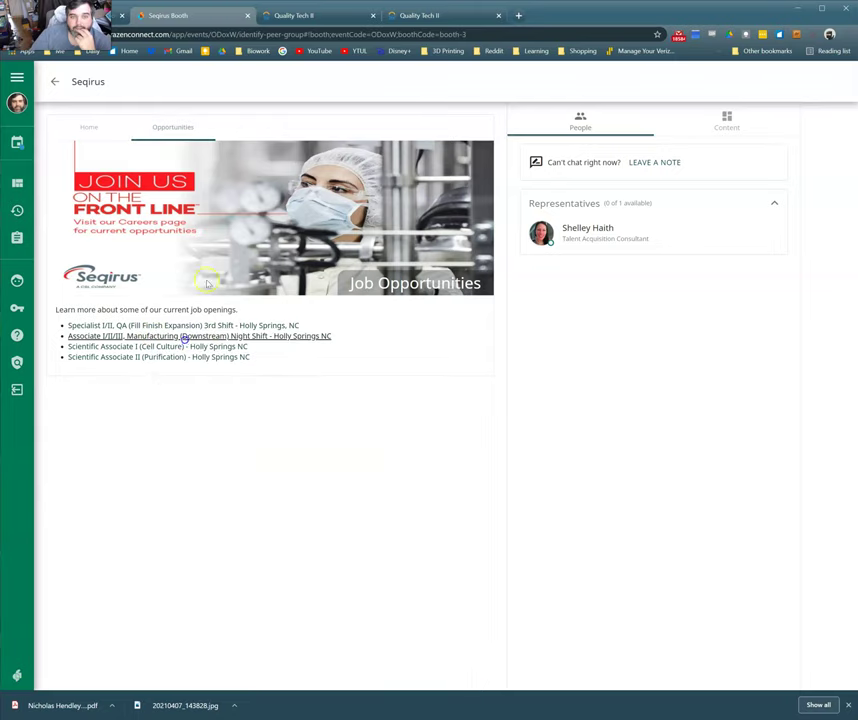
left_click(371, 15)
left_click(371, 15)
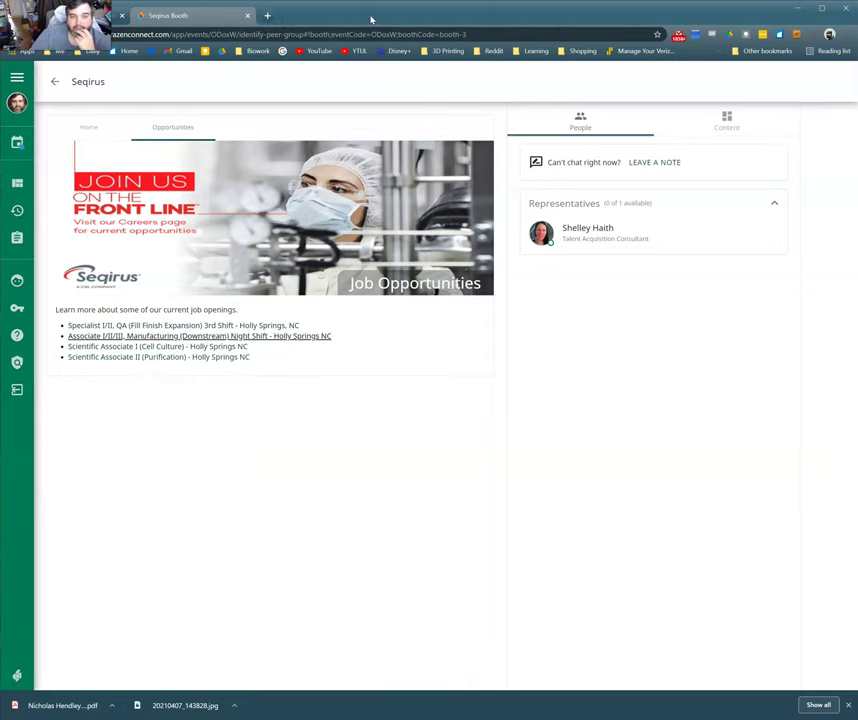
left_click(216, 337)
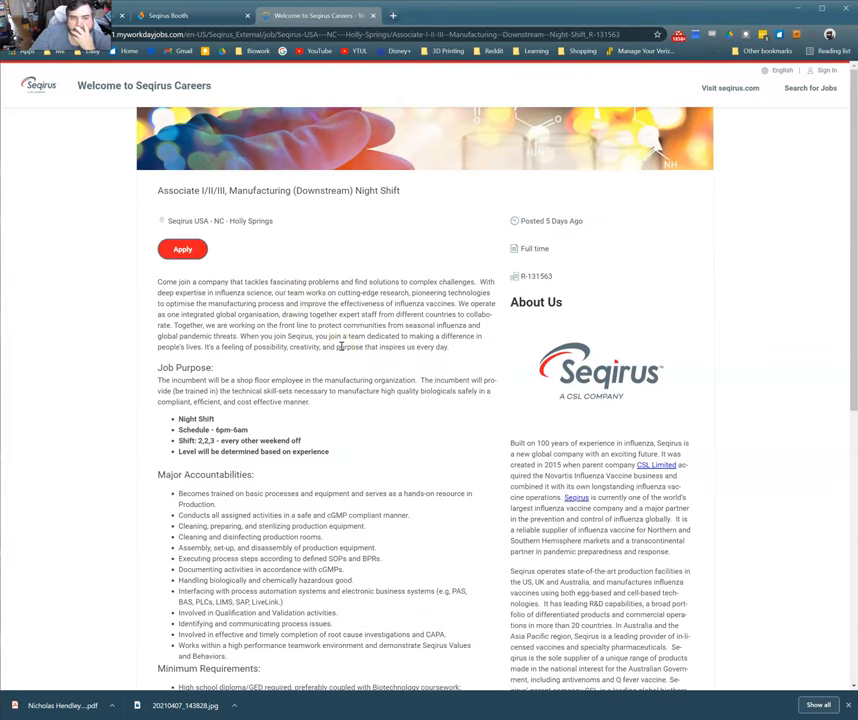
scroll(341, 346, "down", 2)
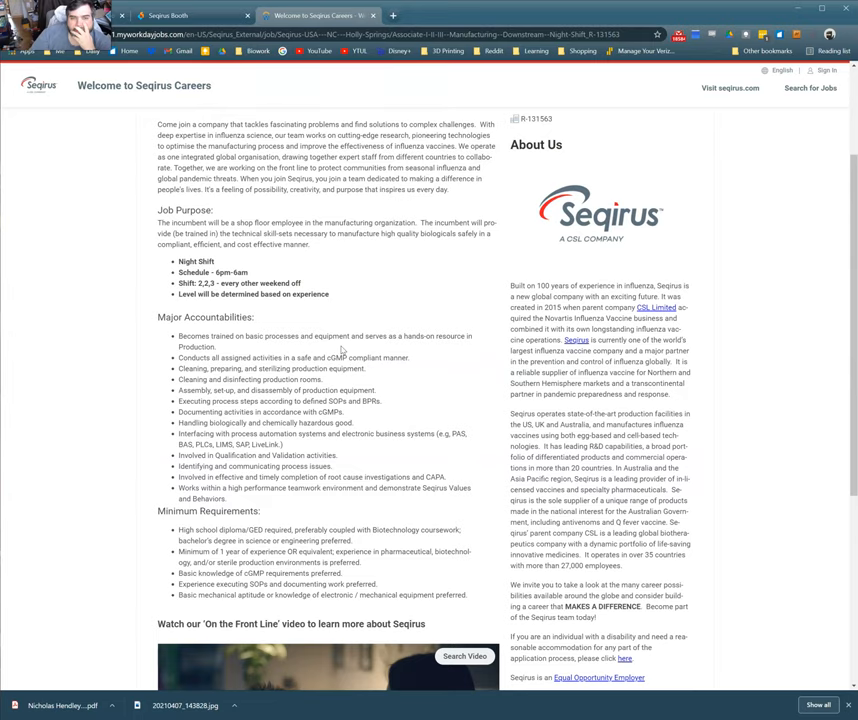
scroll(341, 350, "down", 2)
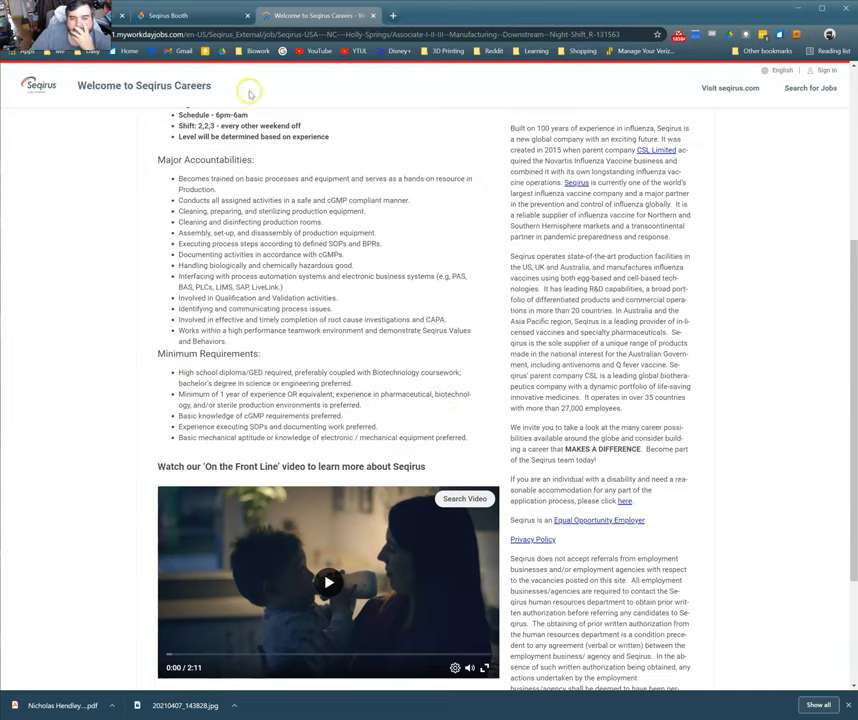
Step: Close the Seqirus posting and briefly visit the Sequence Inc. booth from the lobby
left_click(372, 15)
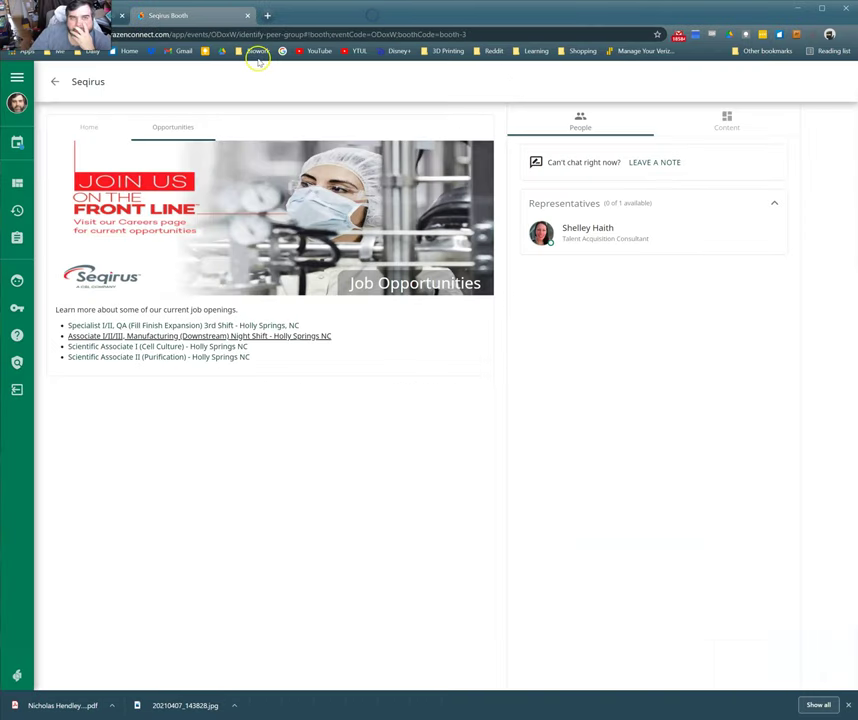
left_click(49, 81)
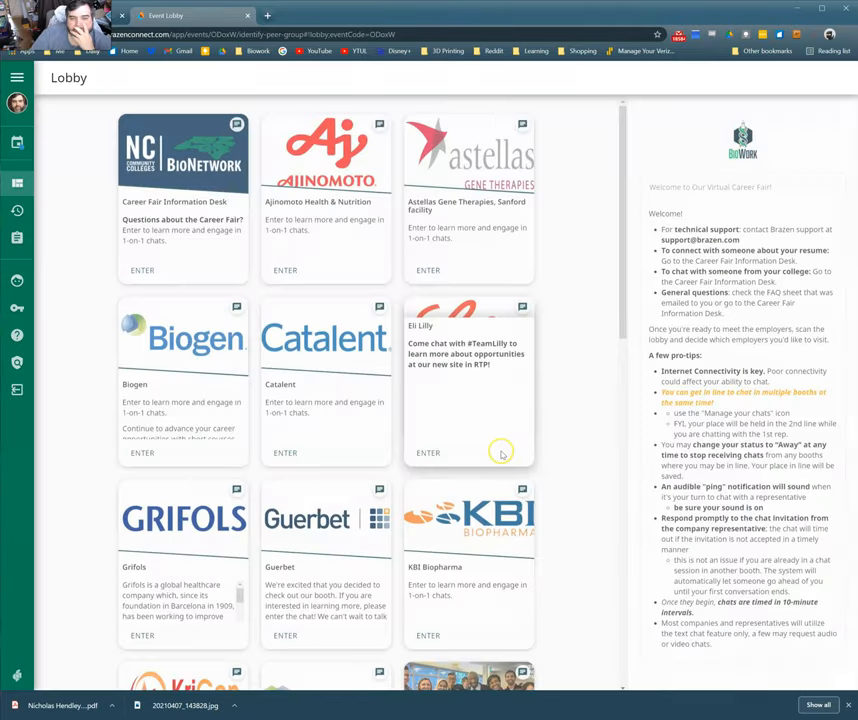
scroll(514, 456, "down", 5)
scroll(514, 456, "down", 2)
scroll(474, 448, "down", 2)
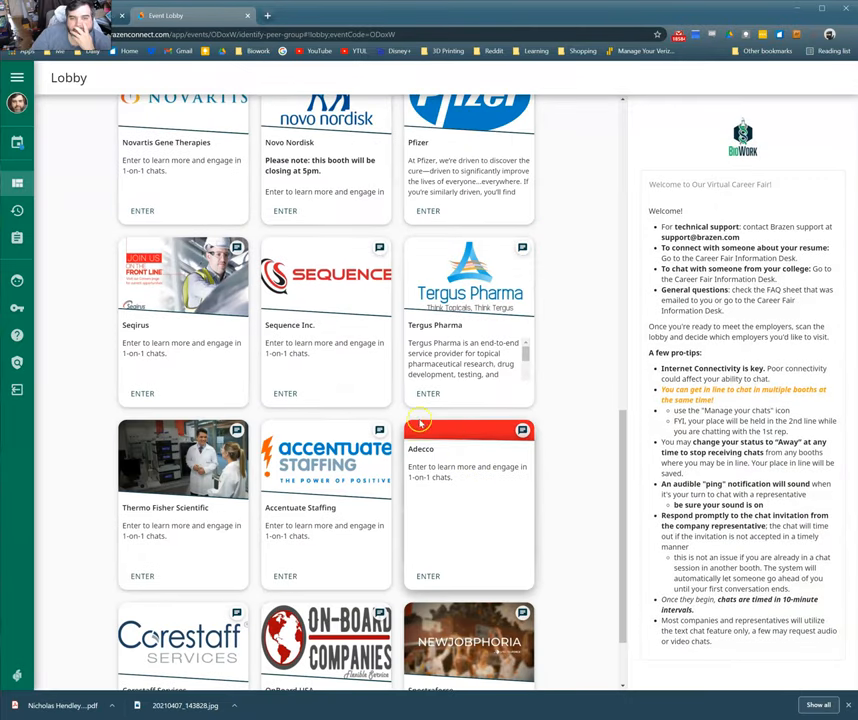
left_click(286, 393)
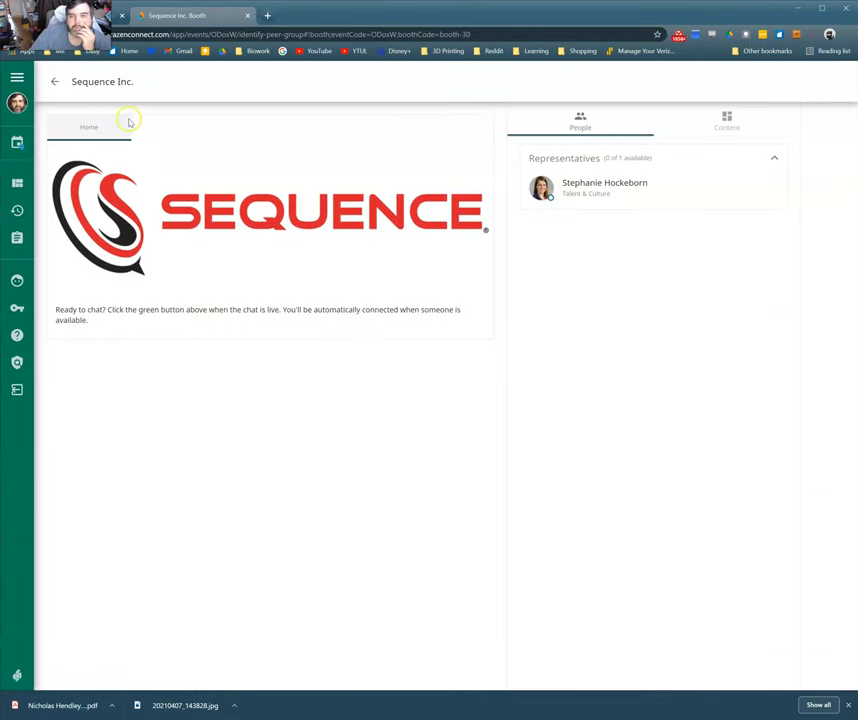
left_click(56, 83)
mouse_move(469, 378)
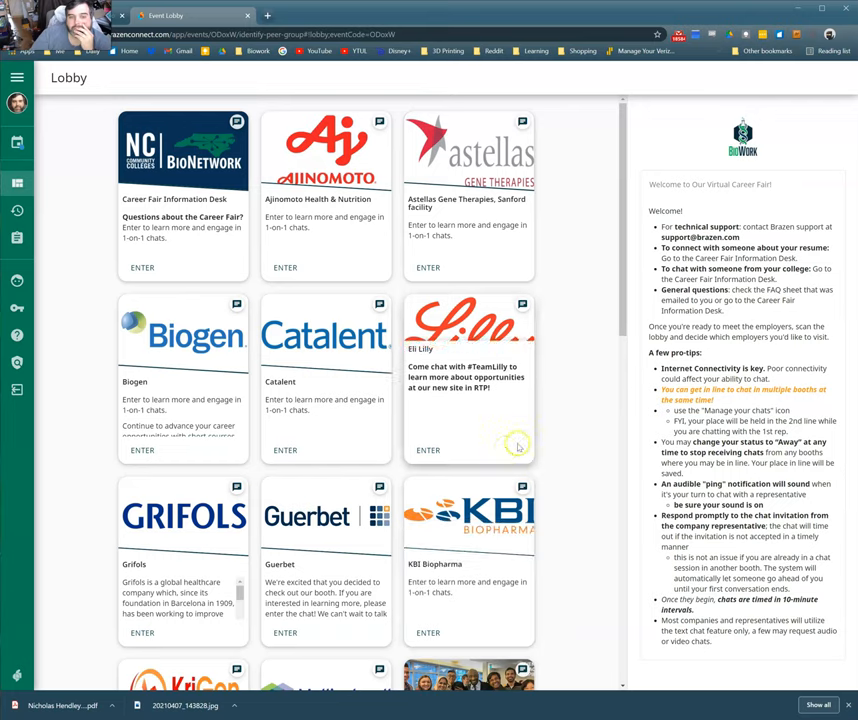
scroll(553, 419, "down", 2)
scroll(553, 419, "down", 3)
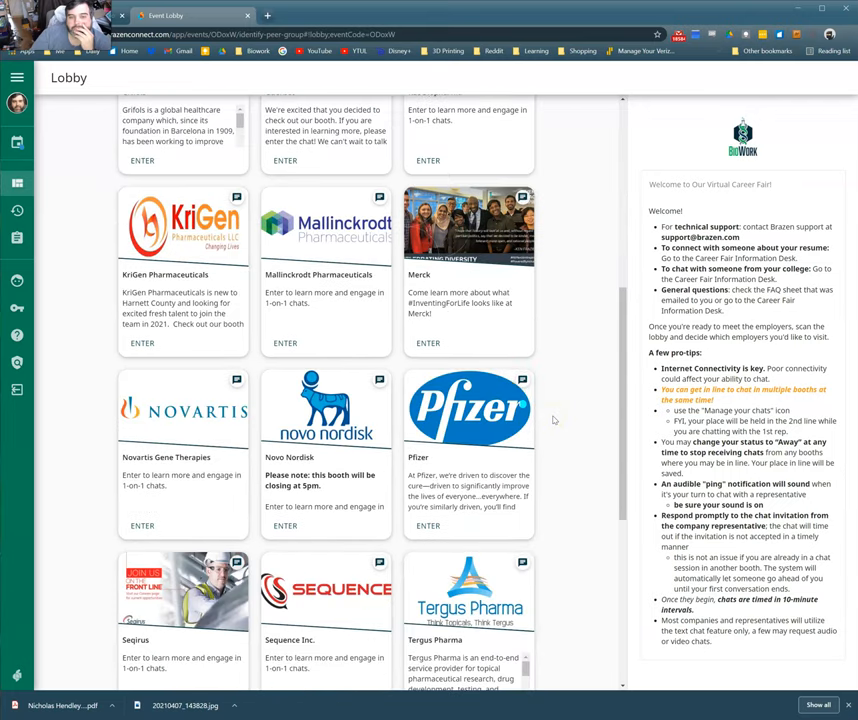
scroll(553, 419, "down", 3)
Step: Enter the Tergus Pharma booth, view its openings and open the Laboratory Technician posting in a new tab
left_click(433, 398)
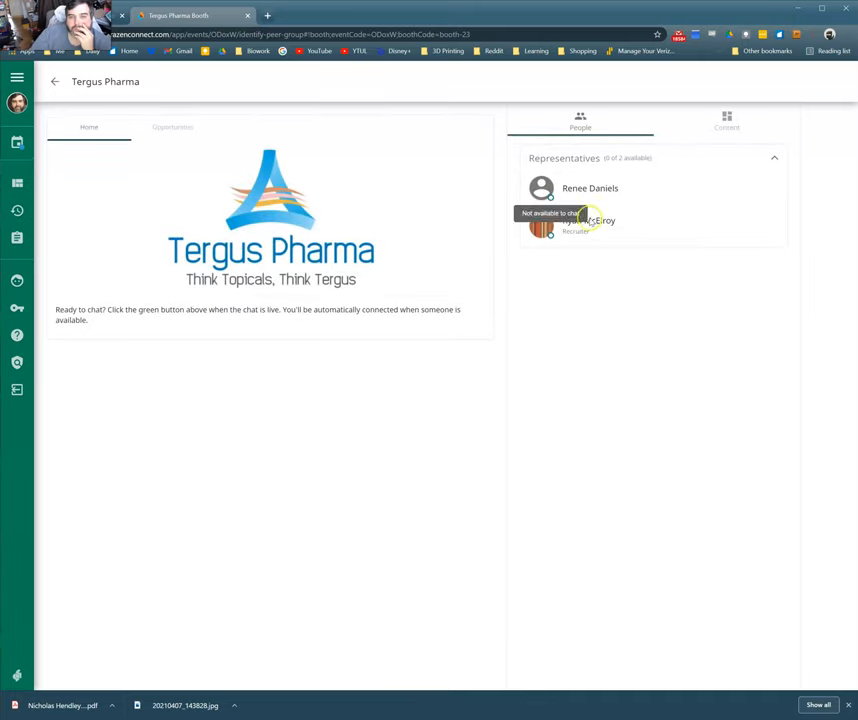
left_click(186, 132)
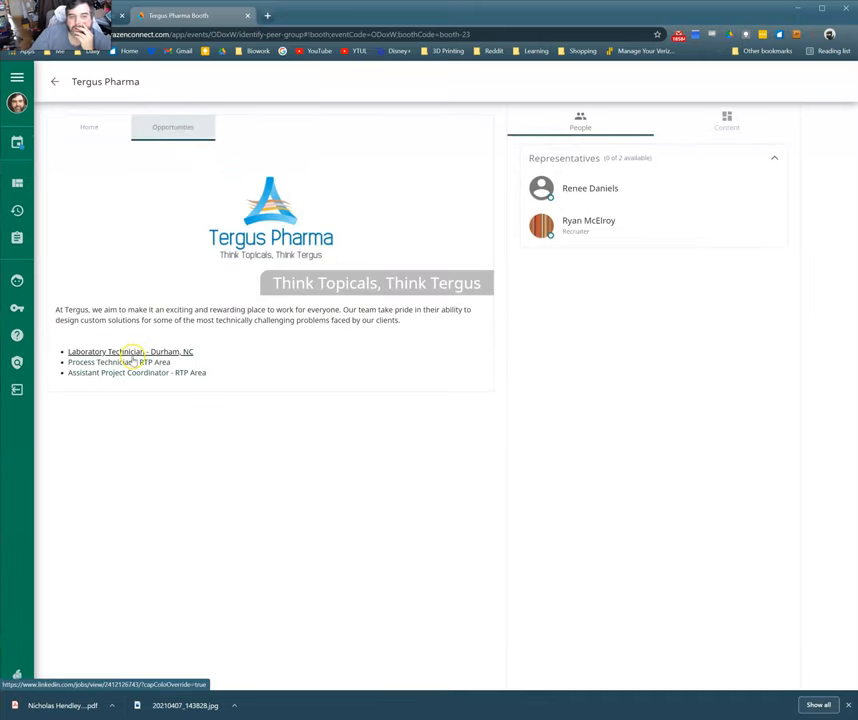
left_click(133, 353)
left_click(210, 17)
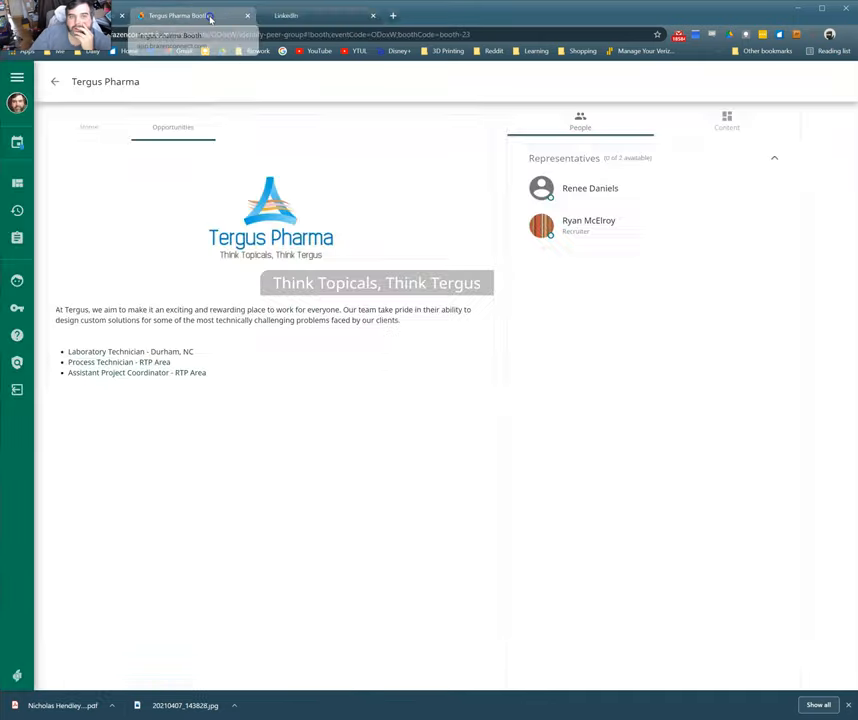
Step: Open the Process Technician posting, read the full Laboratory Technician description, then close it
left_click(90, 371)
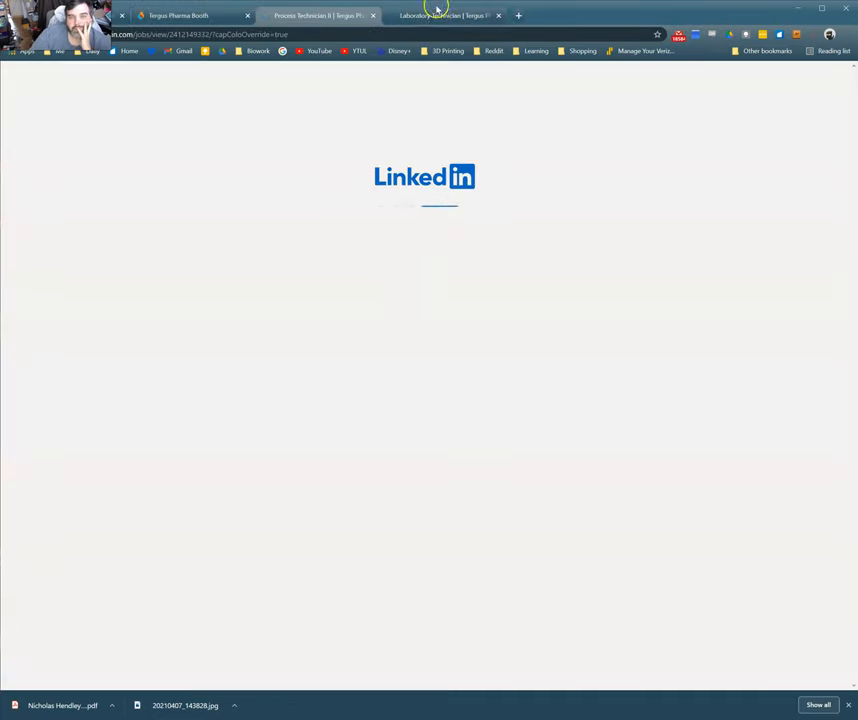
left_click(437, 17)
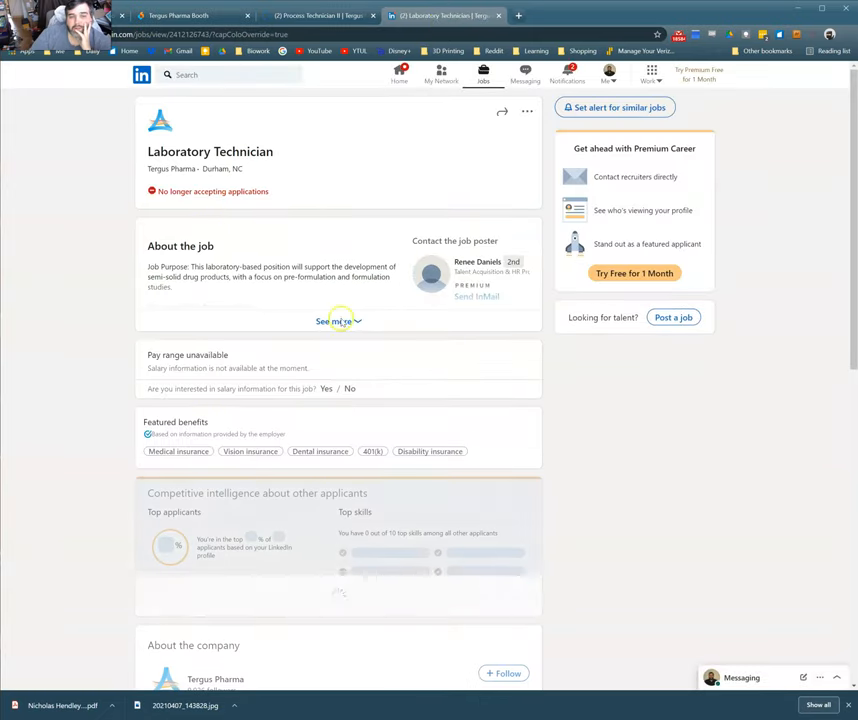
left_click(336, 321)
scroll(336, 346, "down", 3)
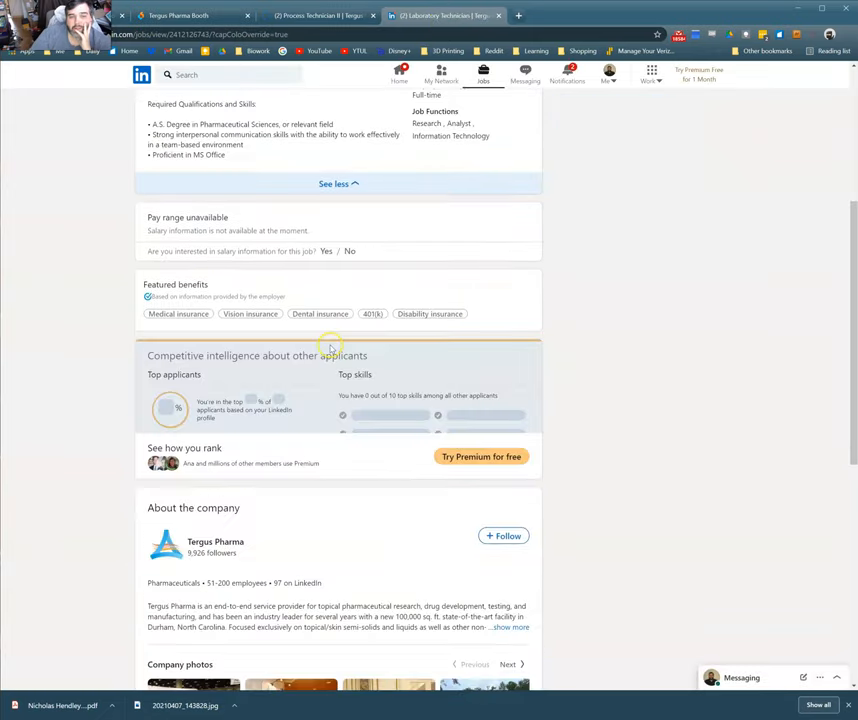
scroll(330, 348, "up", 1)
scroll(327, 348, "up", 2)
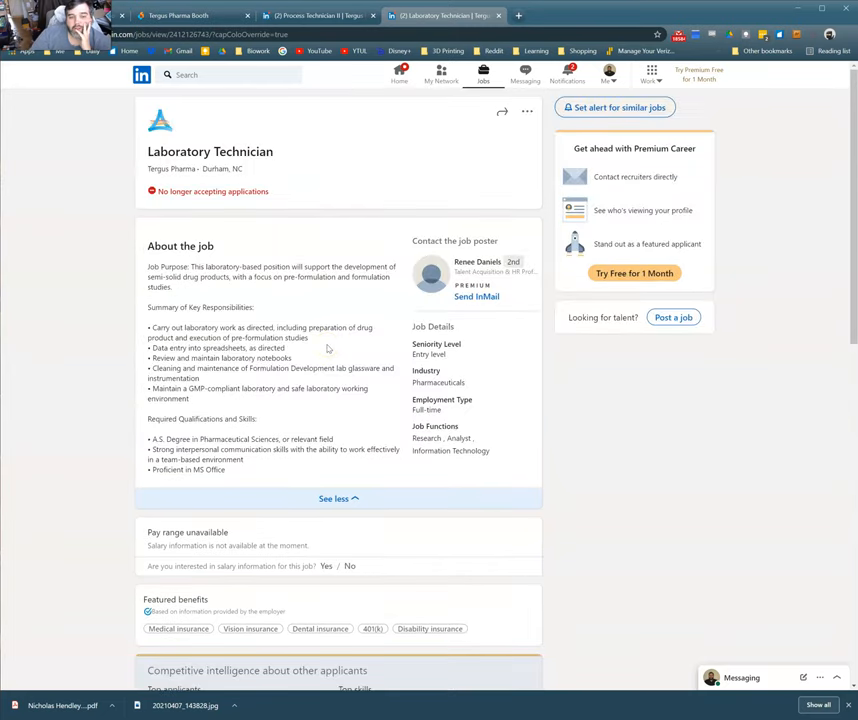
scroll(327, 348, "down", 3)
scroll(310, 369, "down", 3)
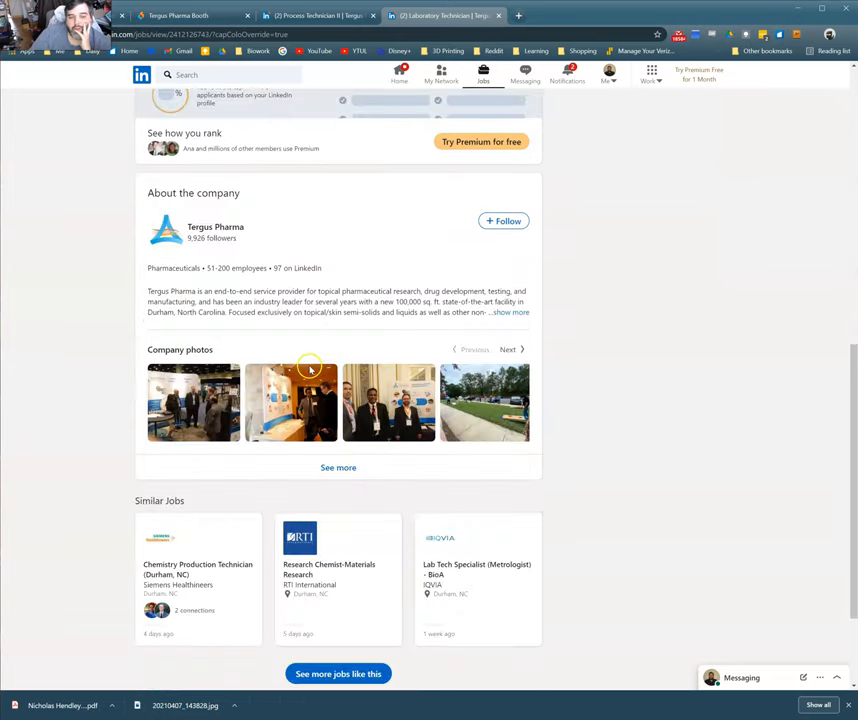
left_click(501, 15)
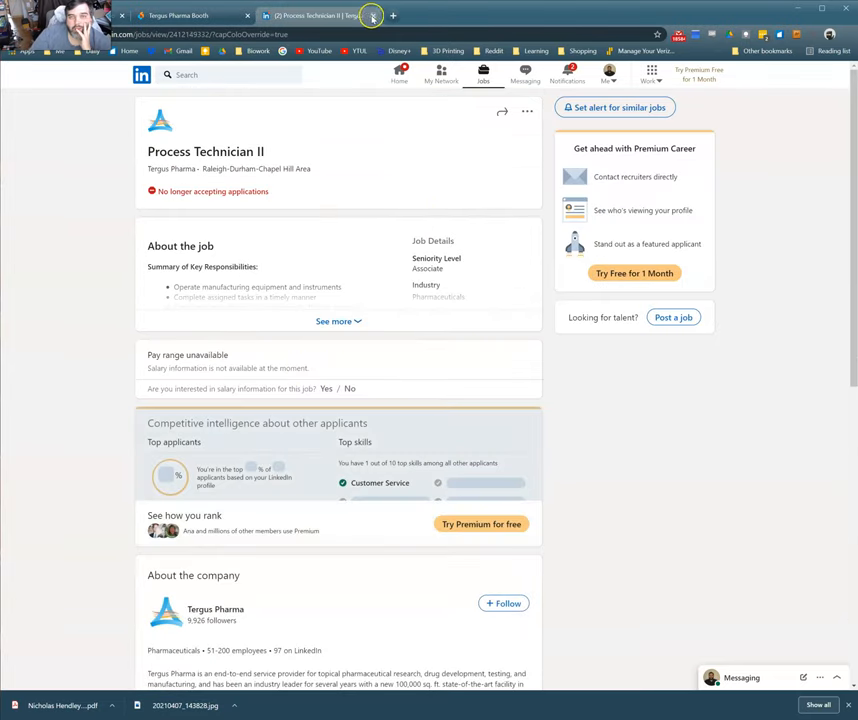
Step: Close the Tergus posting, enter Thermo Fisher Scientific's booth and open two of its job posting links
left_click(372, 16)
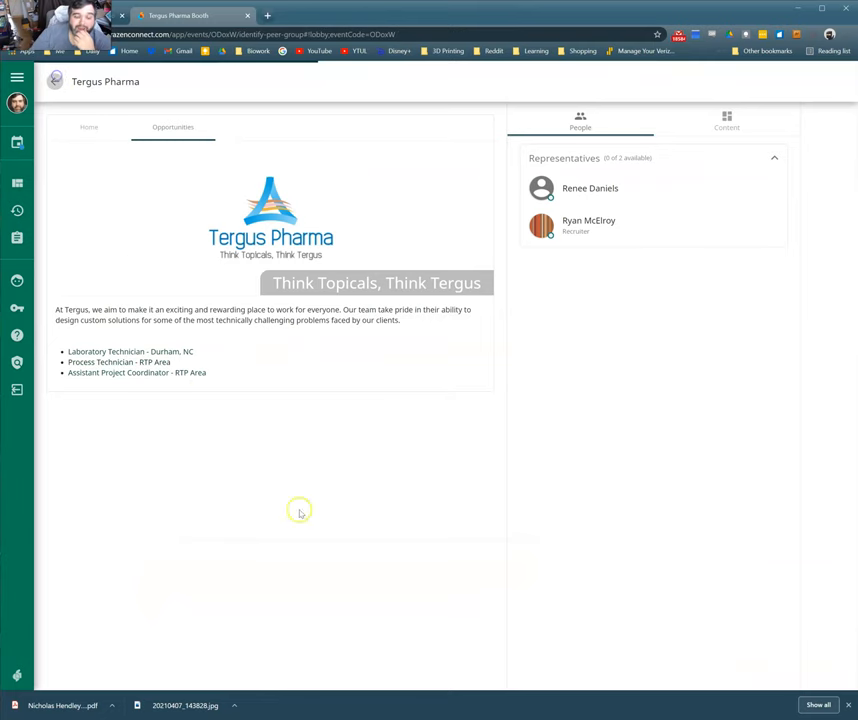
left_click(55, 80)
scroll(425, 500, "down", 3)
scroll(428, 521, "down", 5)
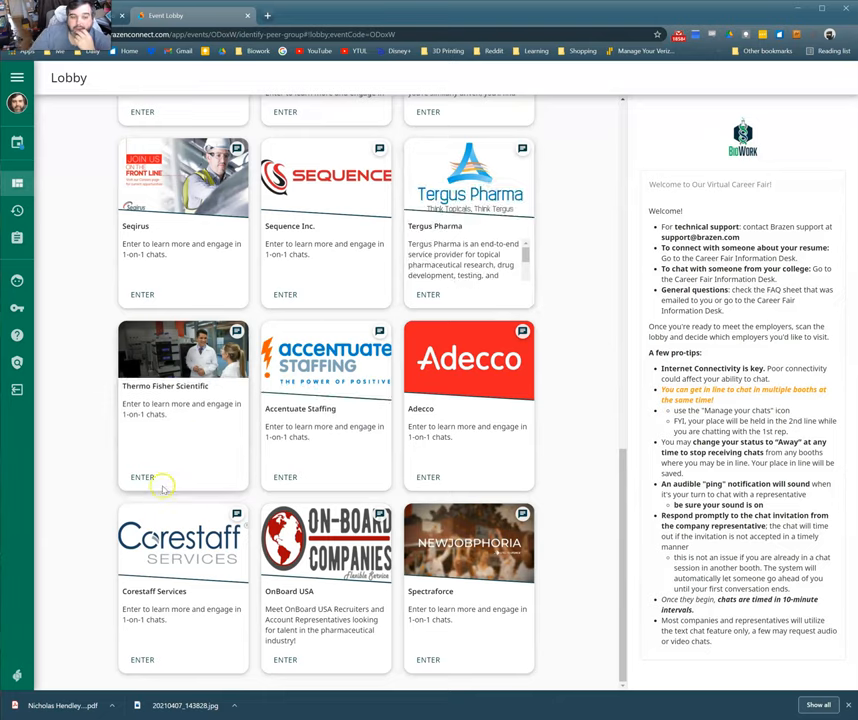
mouse_move(142, 477)
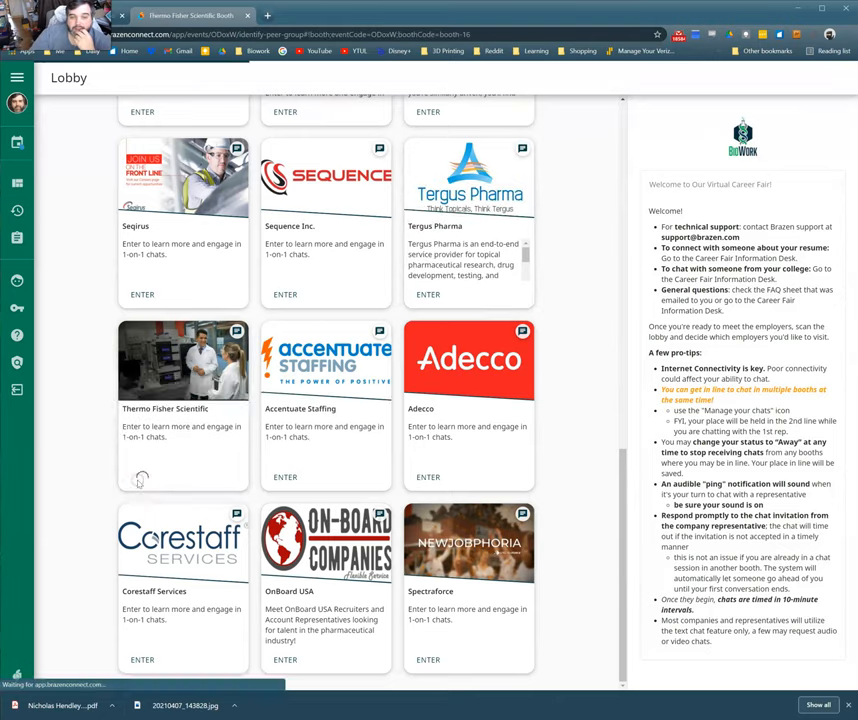
left_click(184, 130)
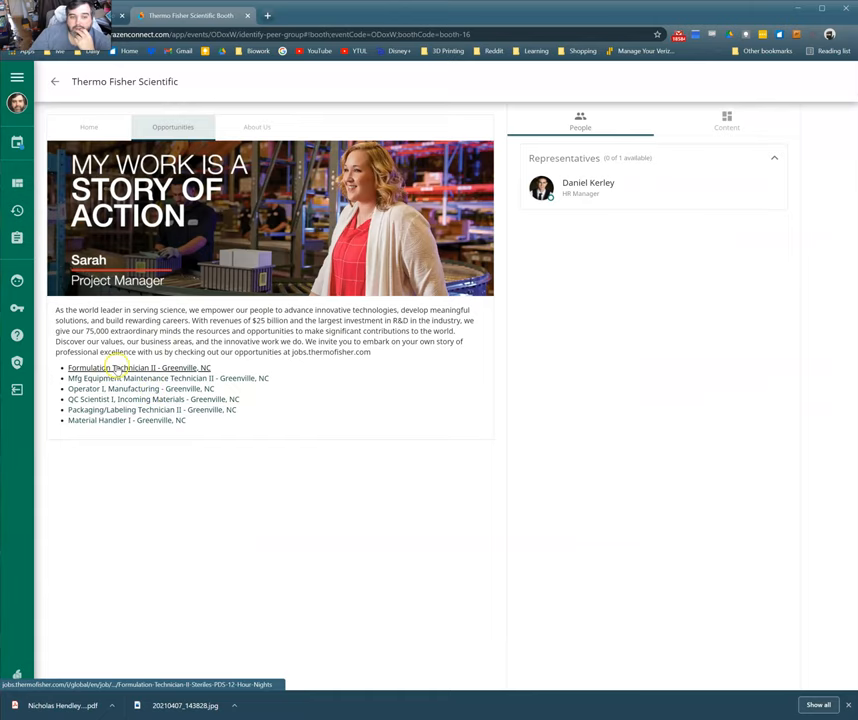
left_click(117, 399)
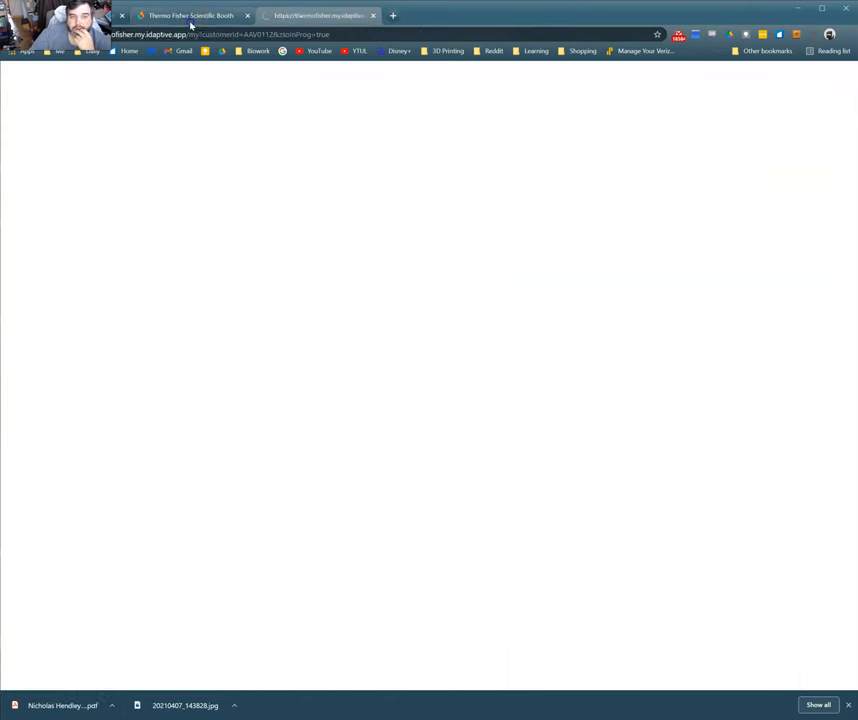
left_click(190, 17)
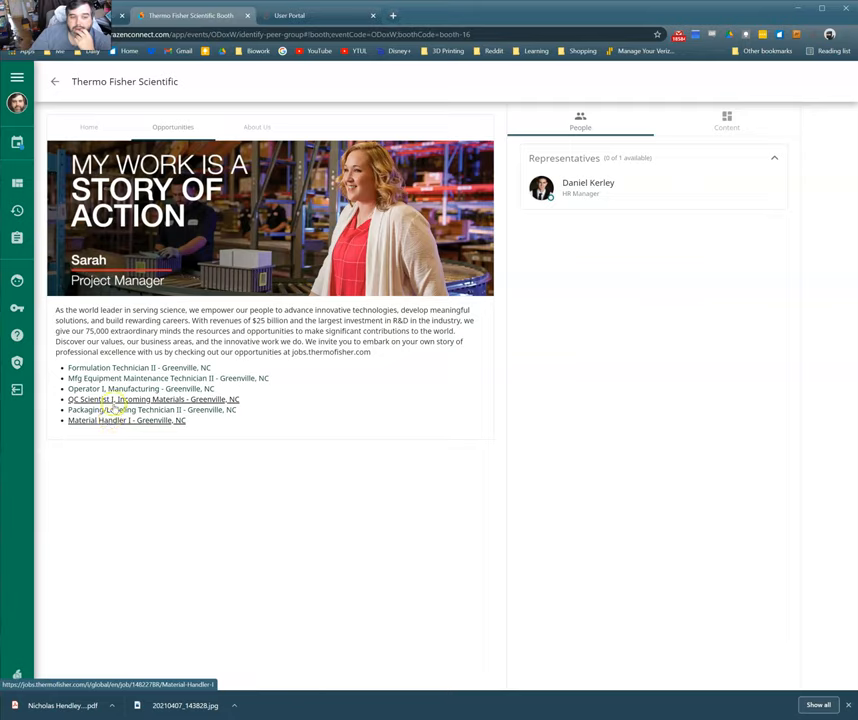
left_click(117, 388)
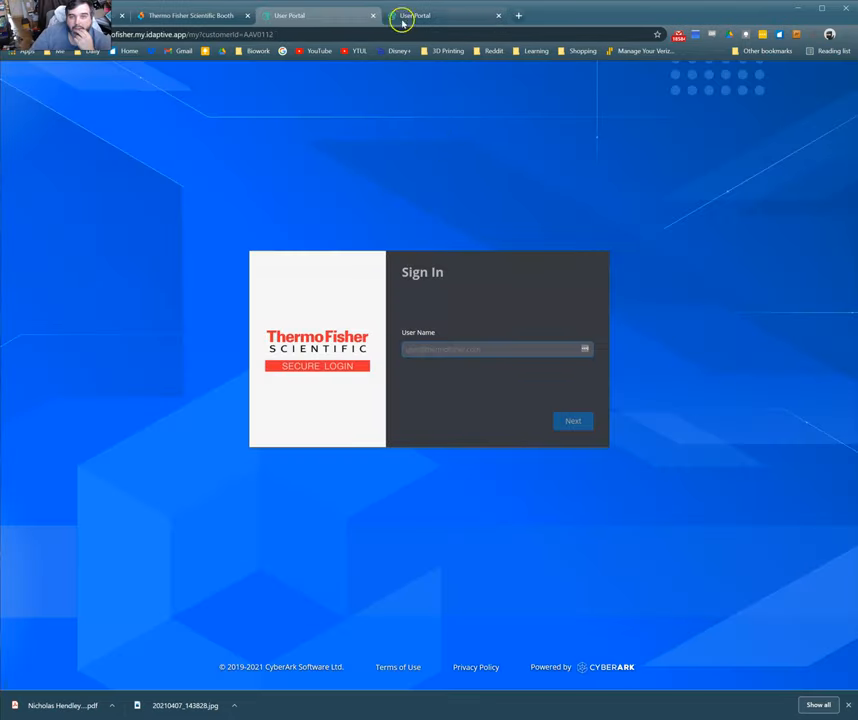
Step: Close the three sign-in portal pages and view Thermo Fisher's About Us company overview
left_click(373, 15)
left_click(297, 15)
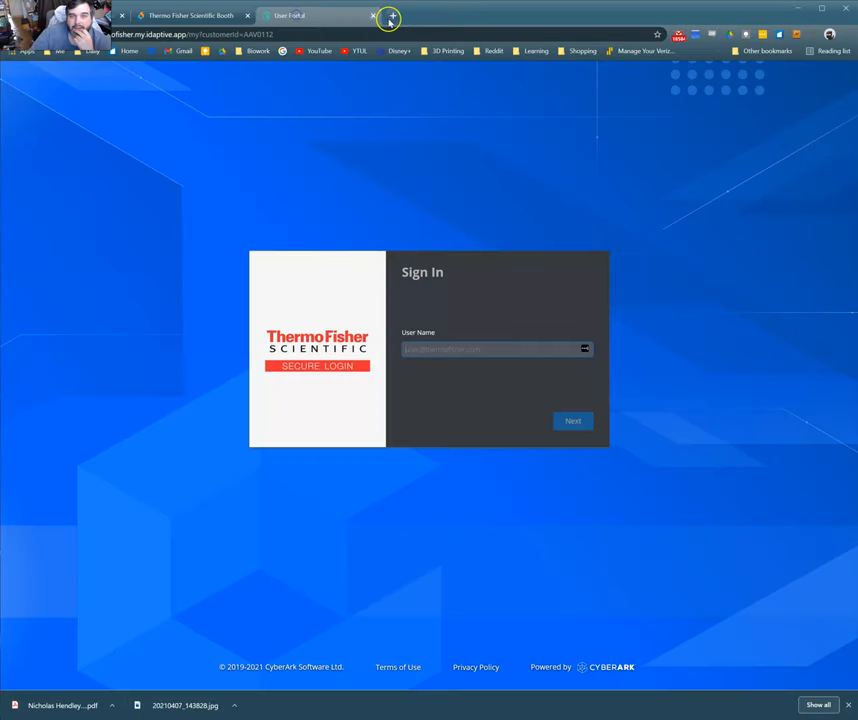
left_click(375, 15)
left_click(257, 124)
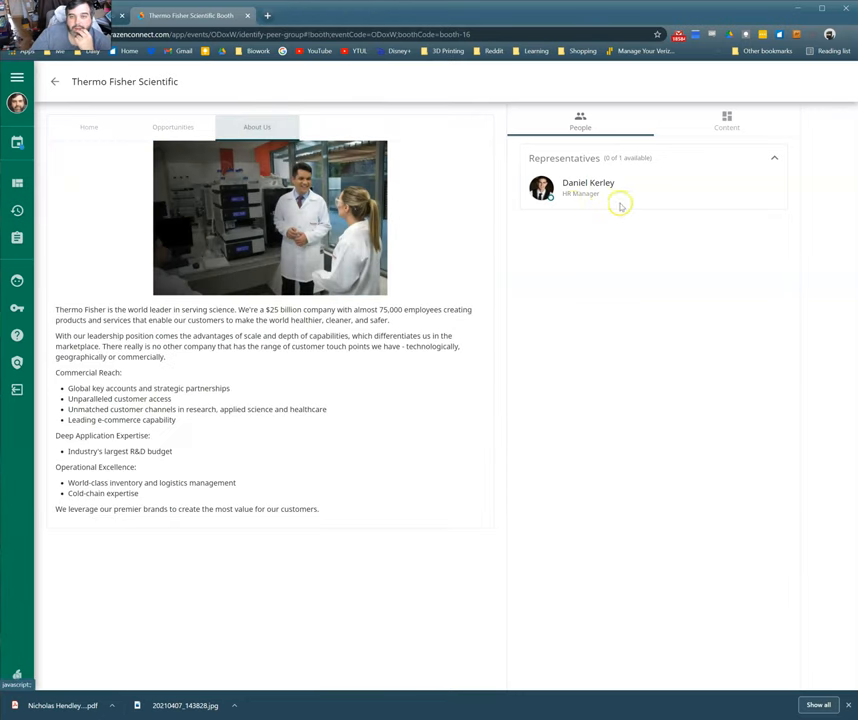
Step: Briefly visit the Accentuate Staffing booth, then enter Adecco's booth and view its Opportunities
left_click(55, 82)
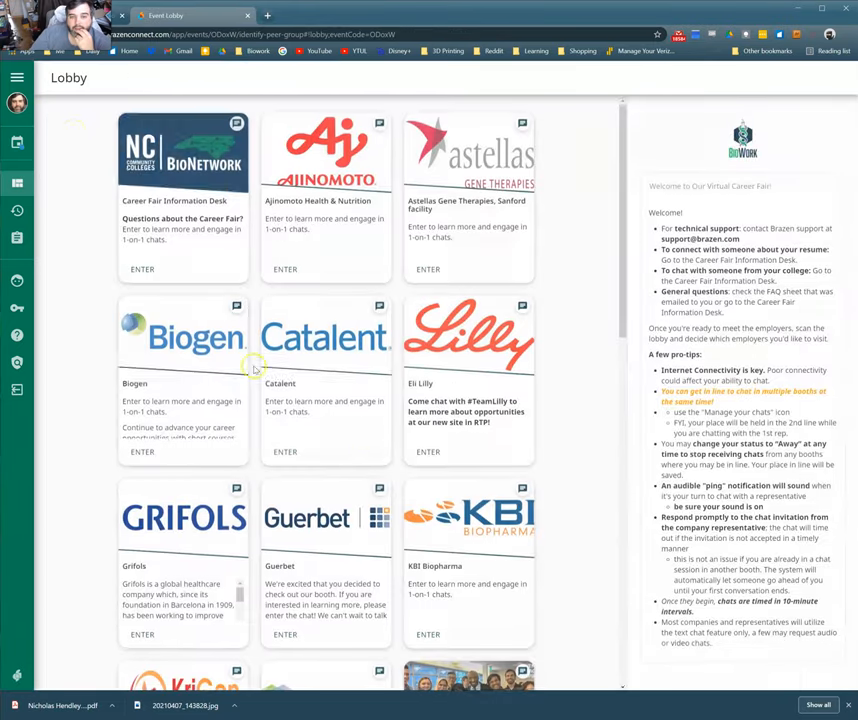
scroll(530, 404, "down", 5)
scroll(513, 409, "down", 3)
mouse_move(325, 405)
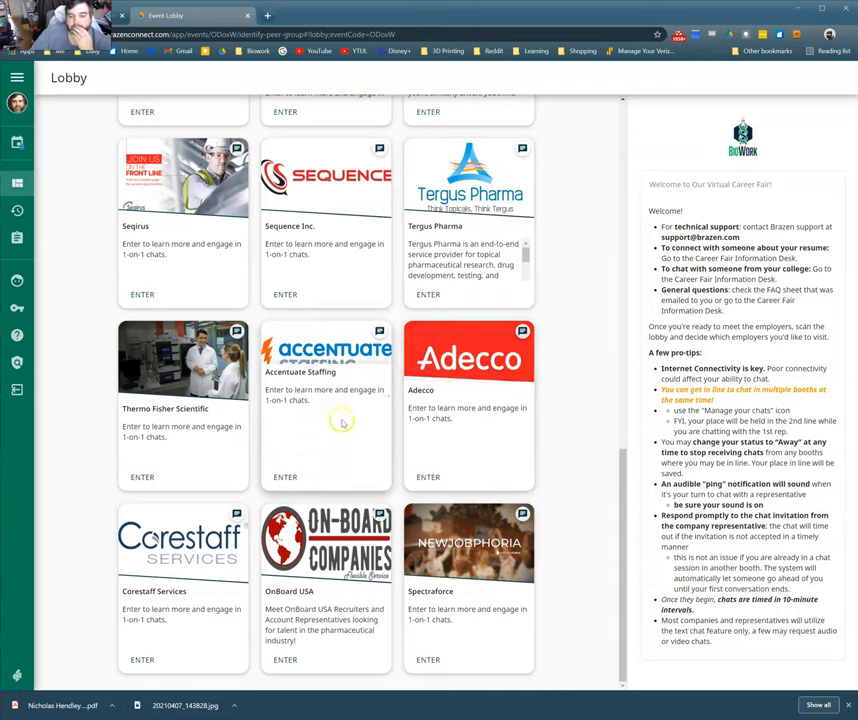
left_click(285, 478)
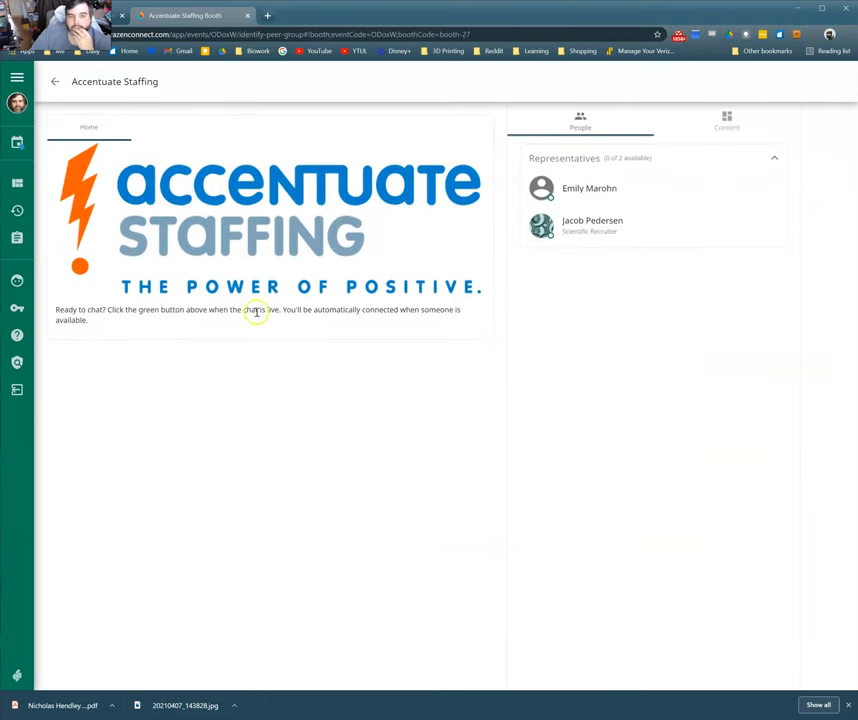
left_click(55, 81)
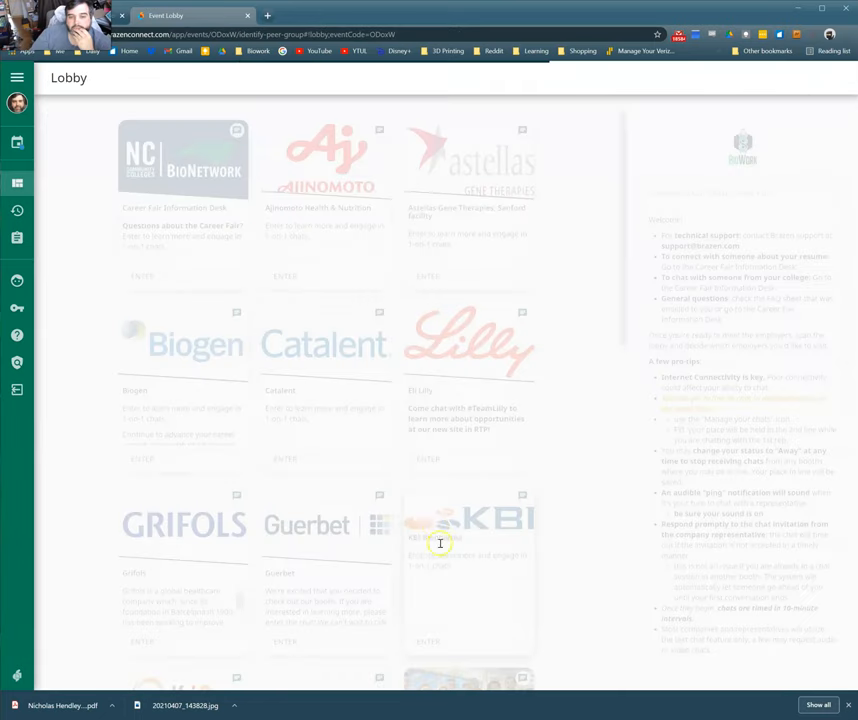
scroll(435, 525, "down", 3)
scroll(469, 501, "down", 4)
scroll(555, 479, "down", 9)
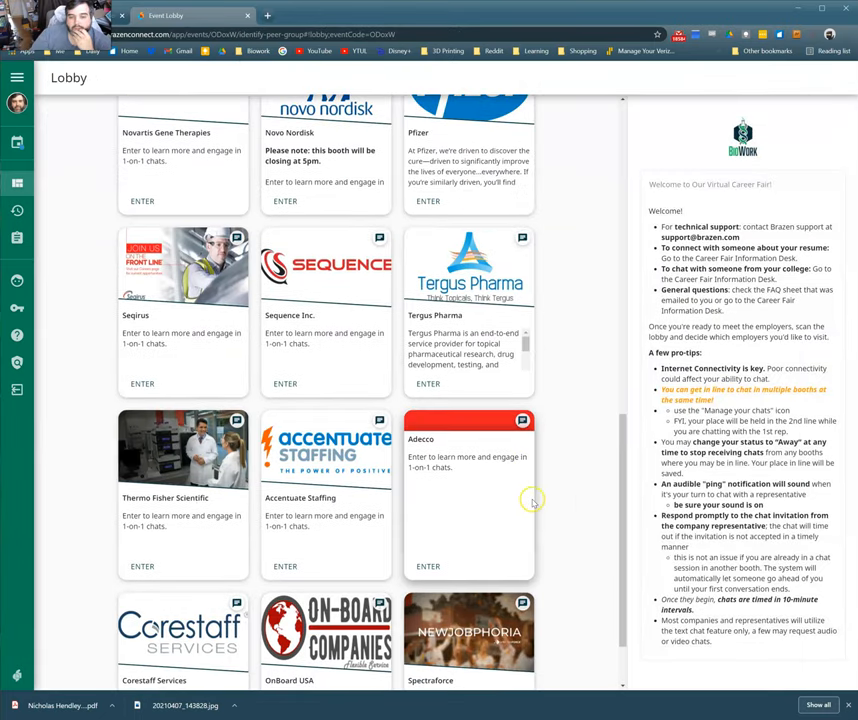
scroll(546, 517, "down", 2)
left_click(428, 479)
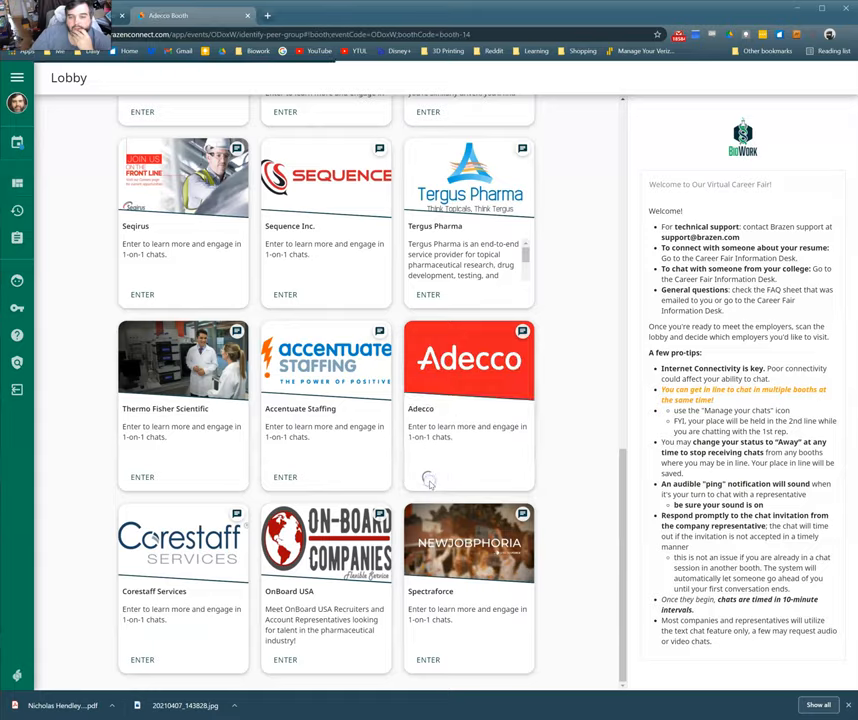
left_click(166, 126)
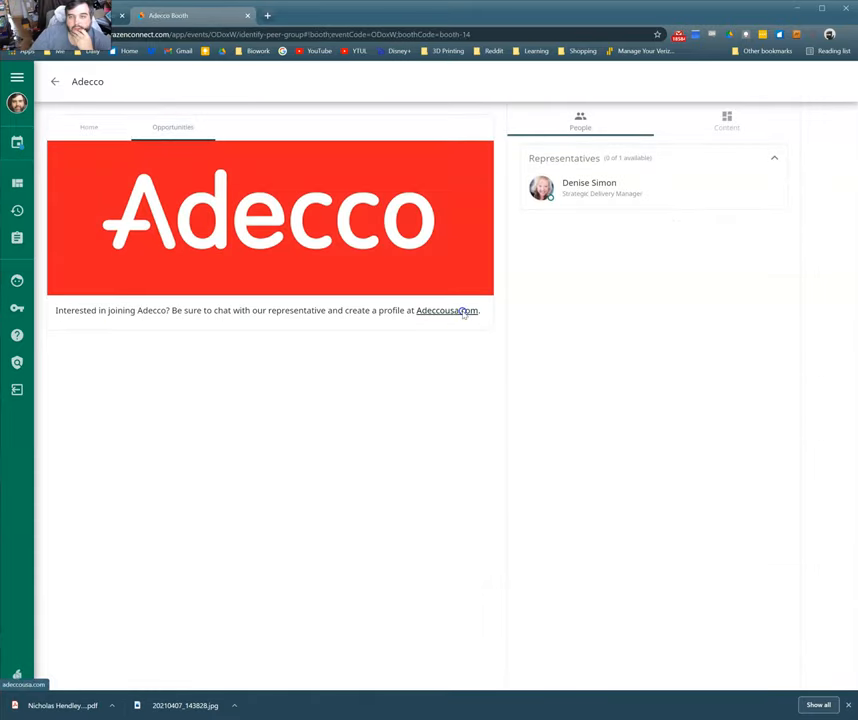
Step: Open Adeccousa.com, zoom and pan its job map on the US, then close the site
left_click(463, 315)
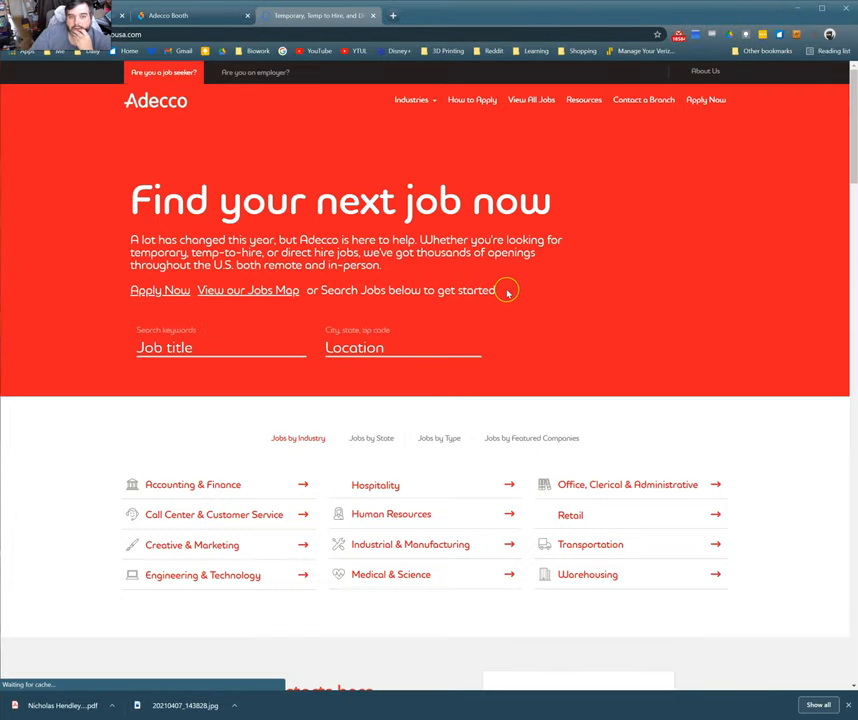
scroll(527, 331, "down", 6)
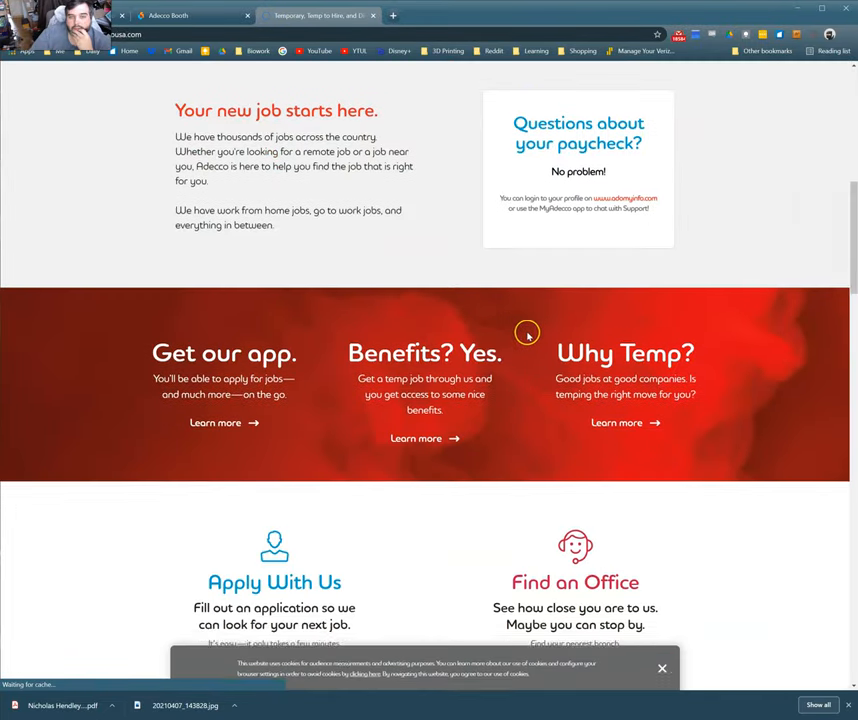
scroll(523, 337, "up", 3)
scroll(523, 337, "down", 5)
scroll(525, 337, "down", 5)
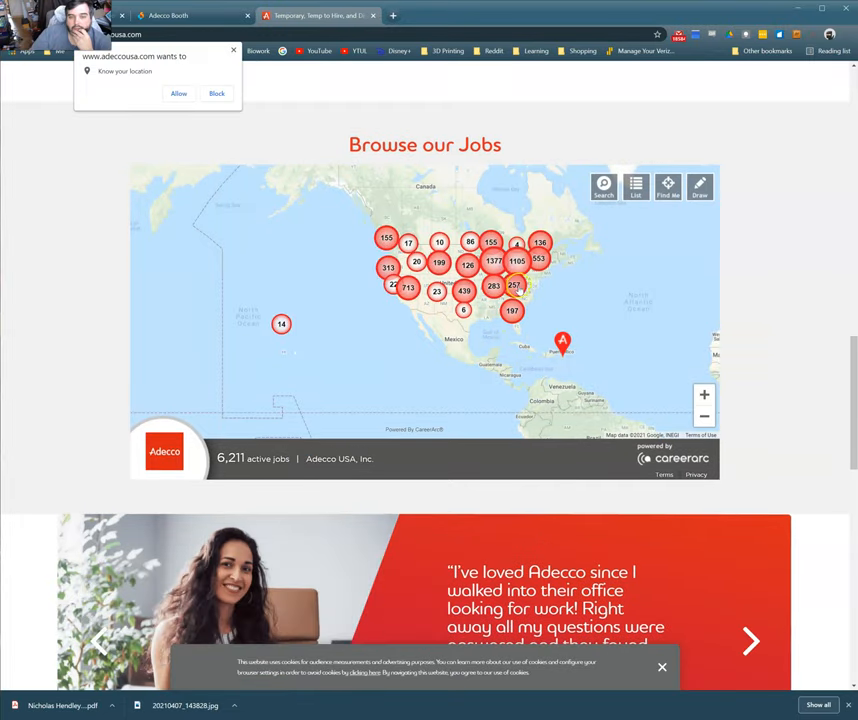
scroll(540, 360, "up", 1)
scroll(561, 421, "up", 3)
scroll(646, 387, "down", 3)
left_click(702, 396)
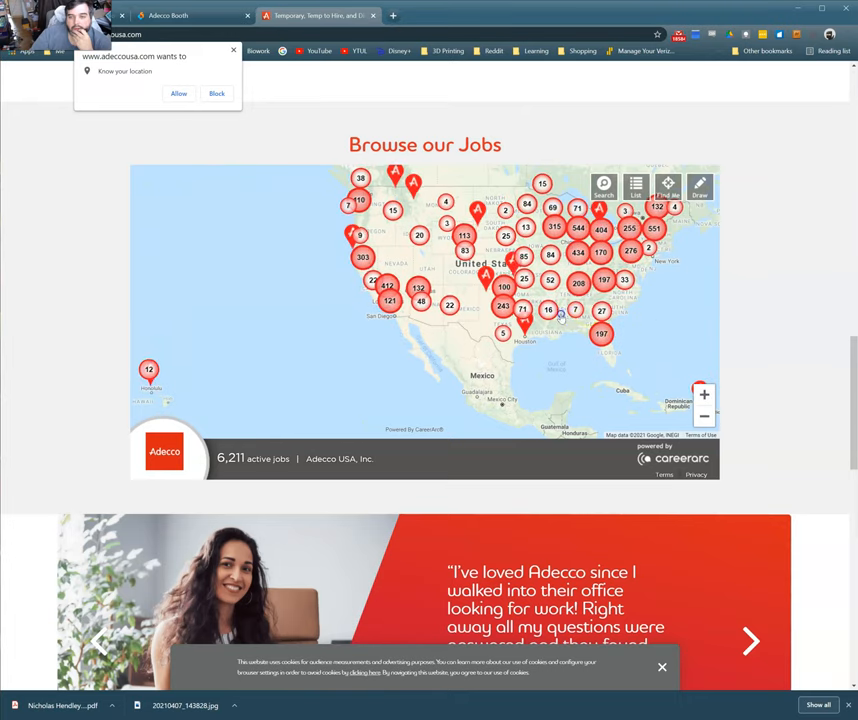
left_click_drag(555, 314, 528, 314)
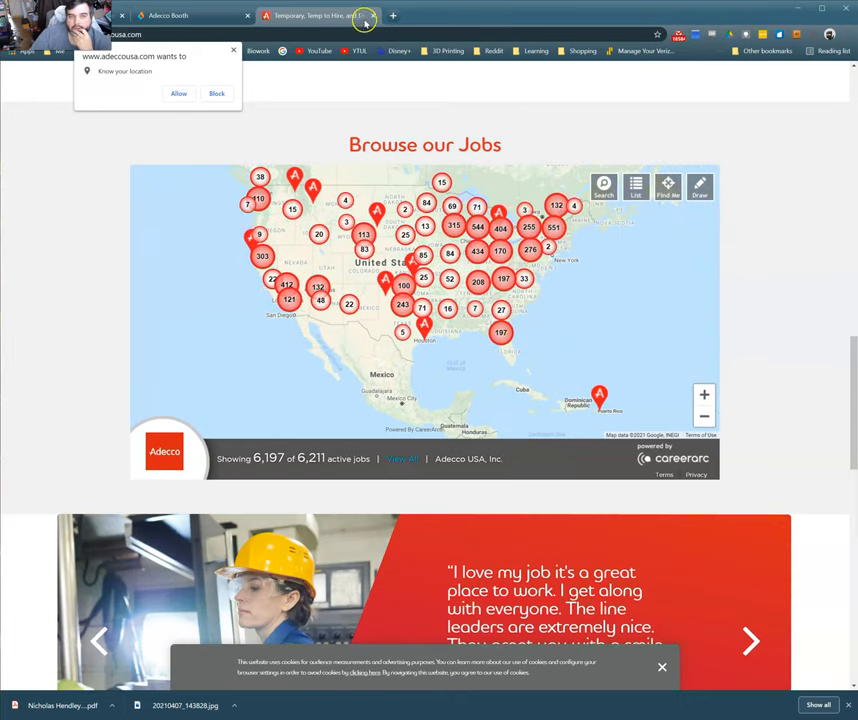
left_click(370, 16)
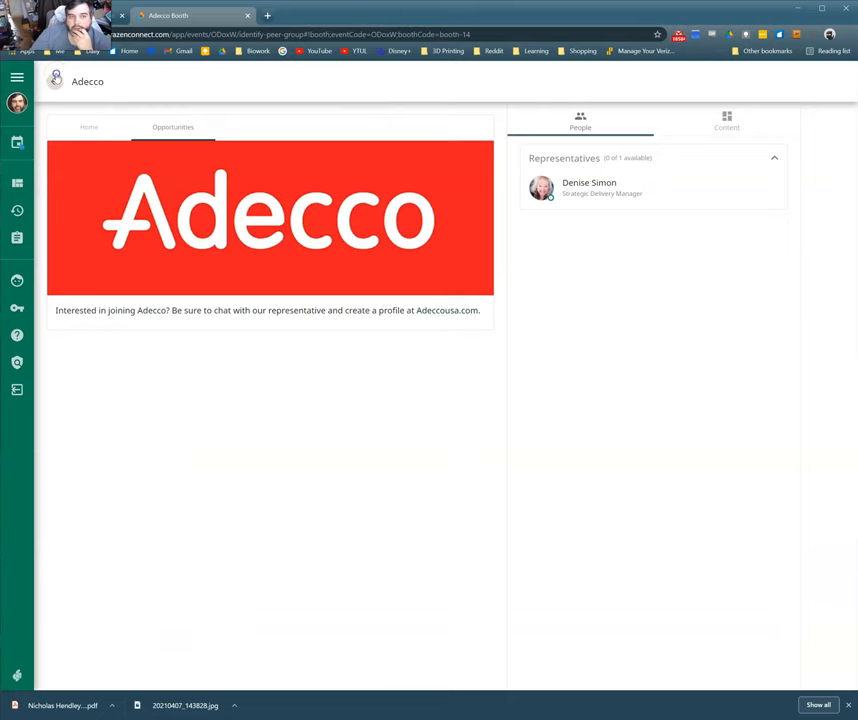
Step: Briefly visit Corestaff Services, then read OnBoard USA's opportunities, mission and company history
key("alt+Left")
scroll(485, 398, "down", 10)
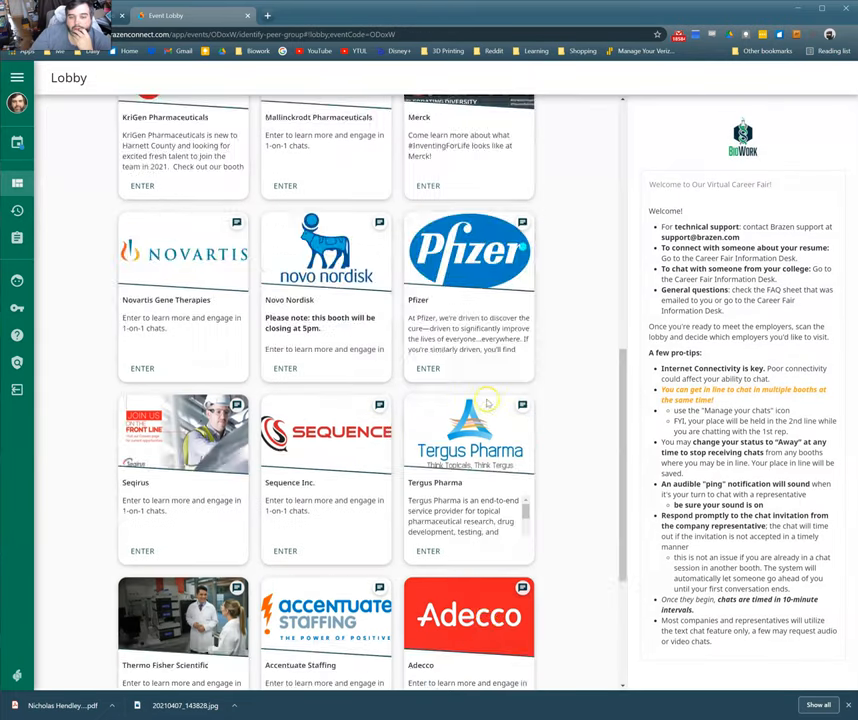
scroll(490, 395, "down", 5)
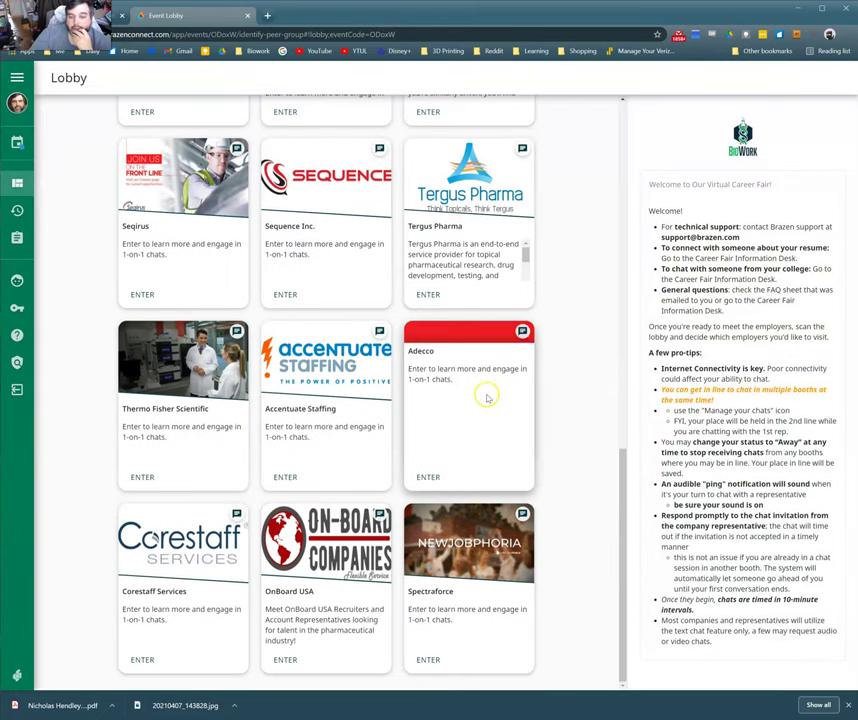
left_click(143, 660)
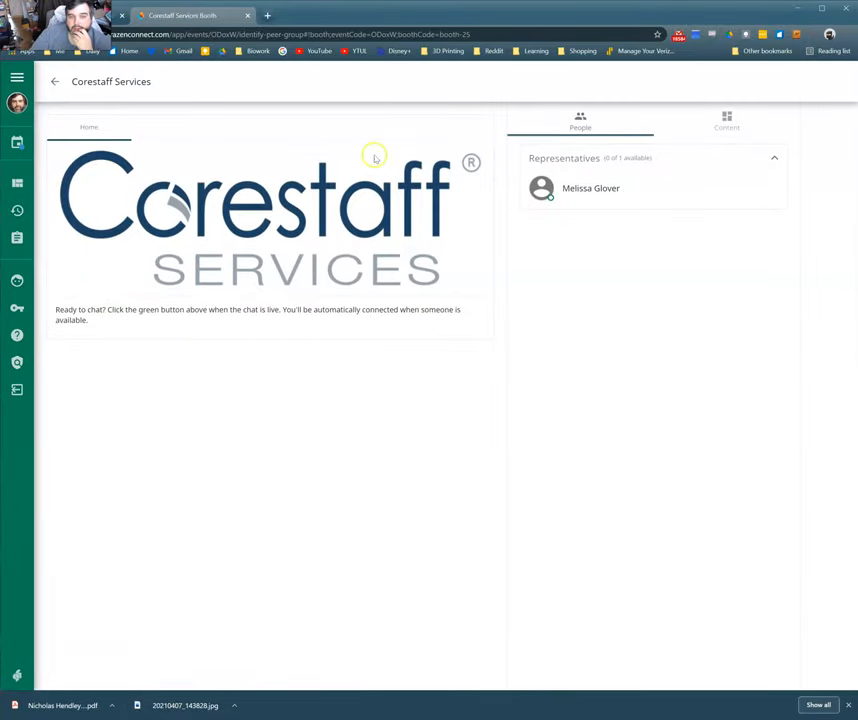
left_click(50, 81)
scroll(303, 480, "down", 10)
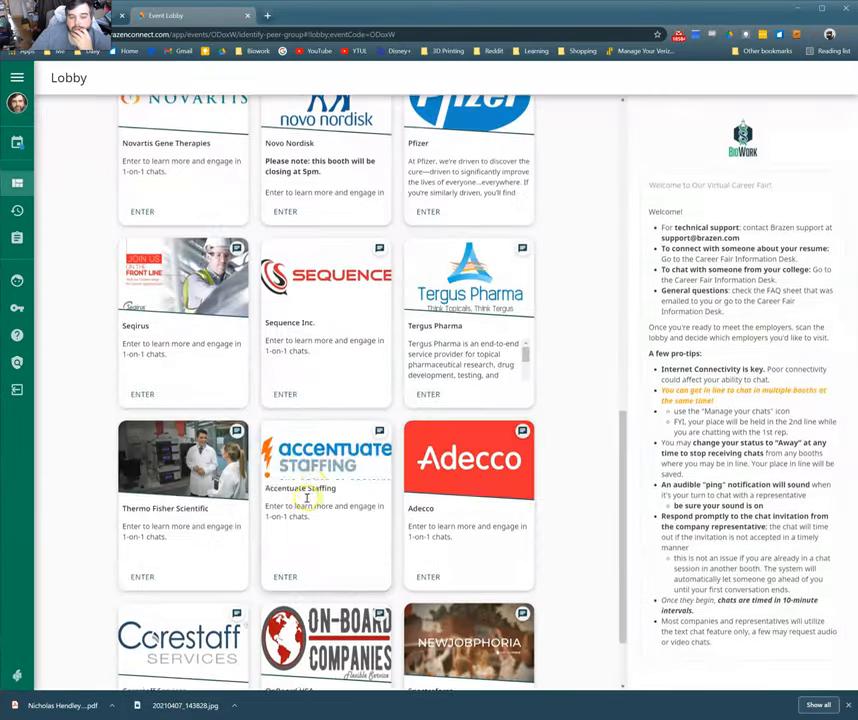
left_click(285, 660)
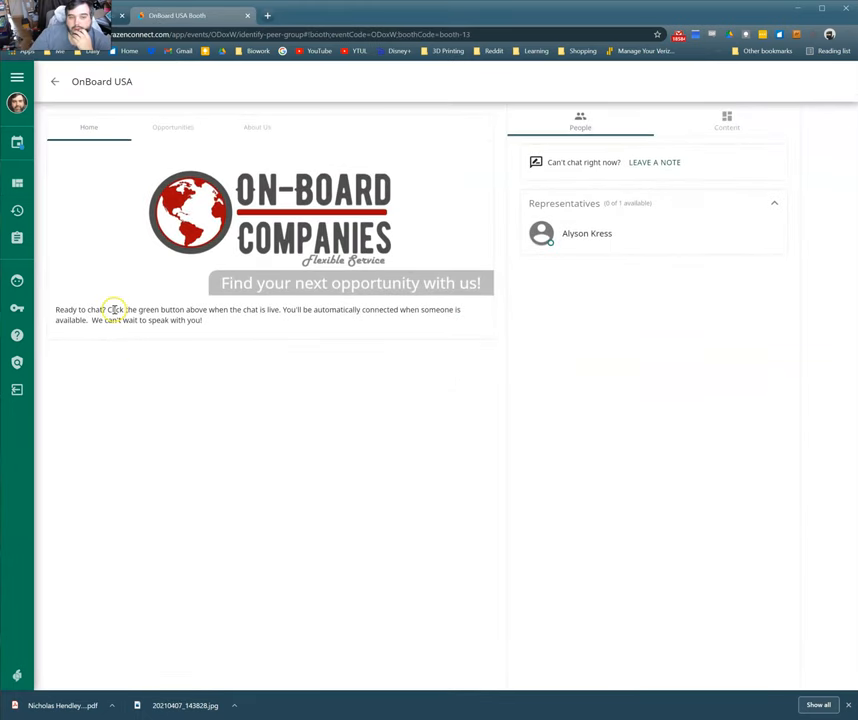
left_click(167, 130)
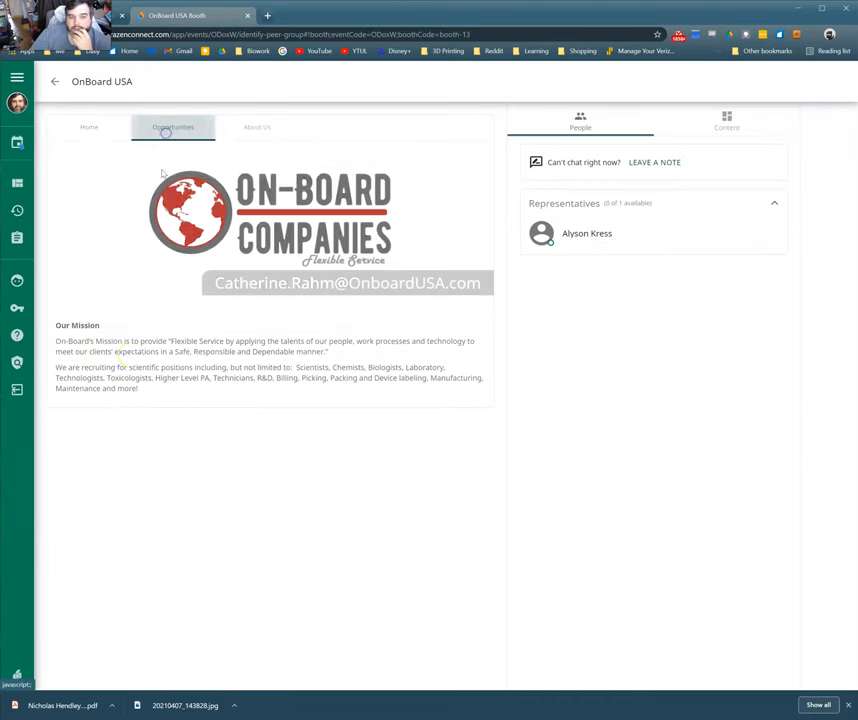
left_click(245, 129)
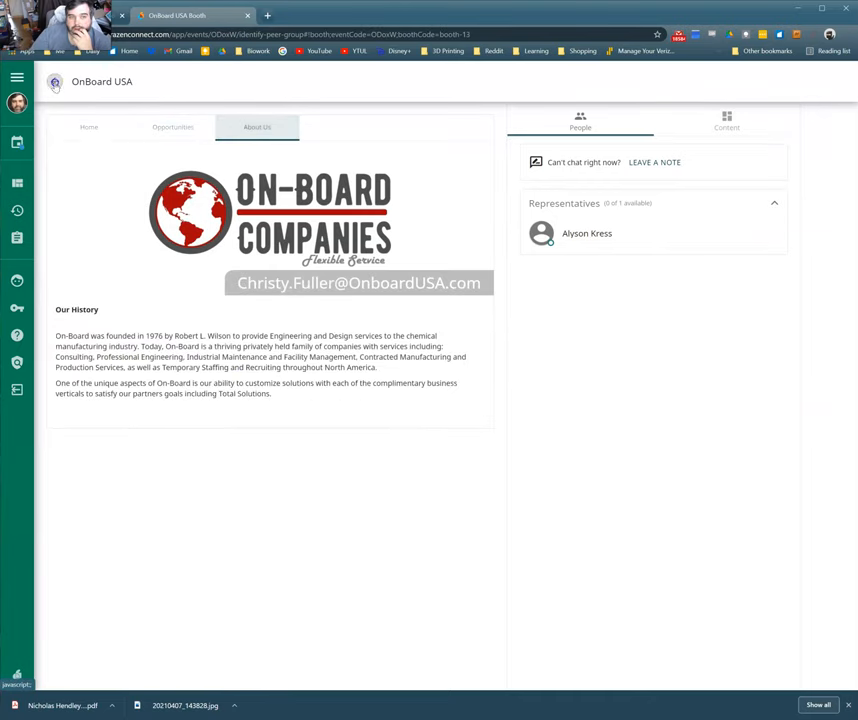
scroll(469, 523, "down", 1)
Step: Enter the Spectraforce booth, view its job openings information, and return to the lobby
left_click(428, 660)
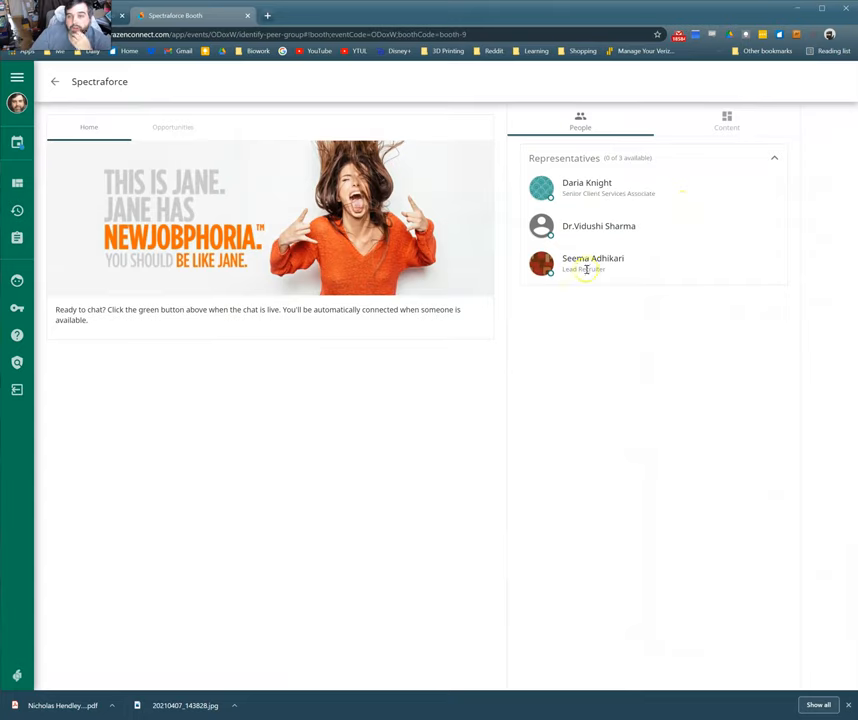
left_click(174, 127)
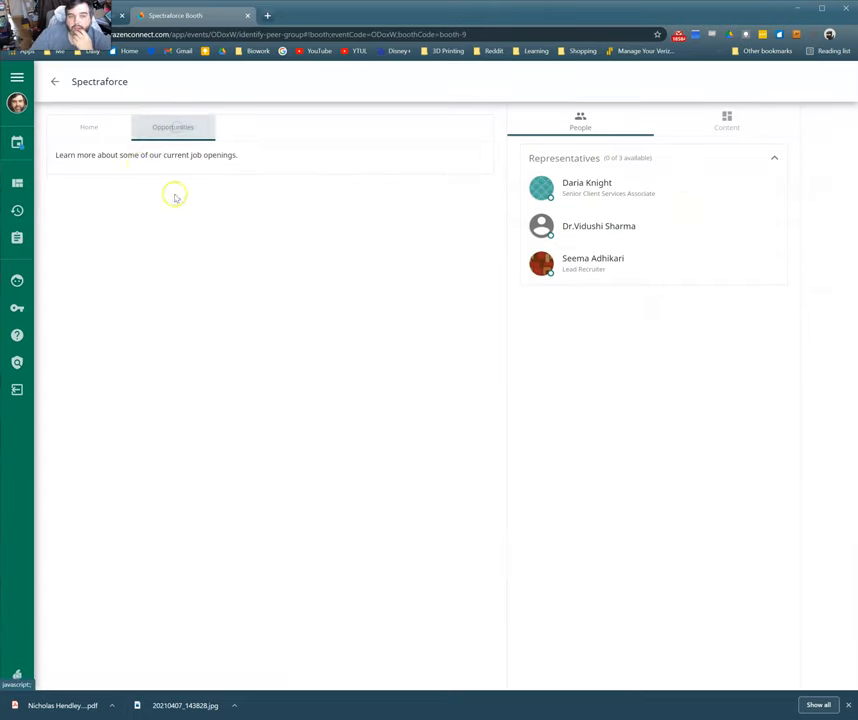
left_click(54, 81)
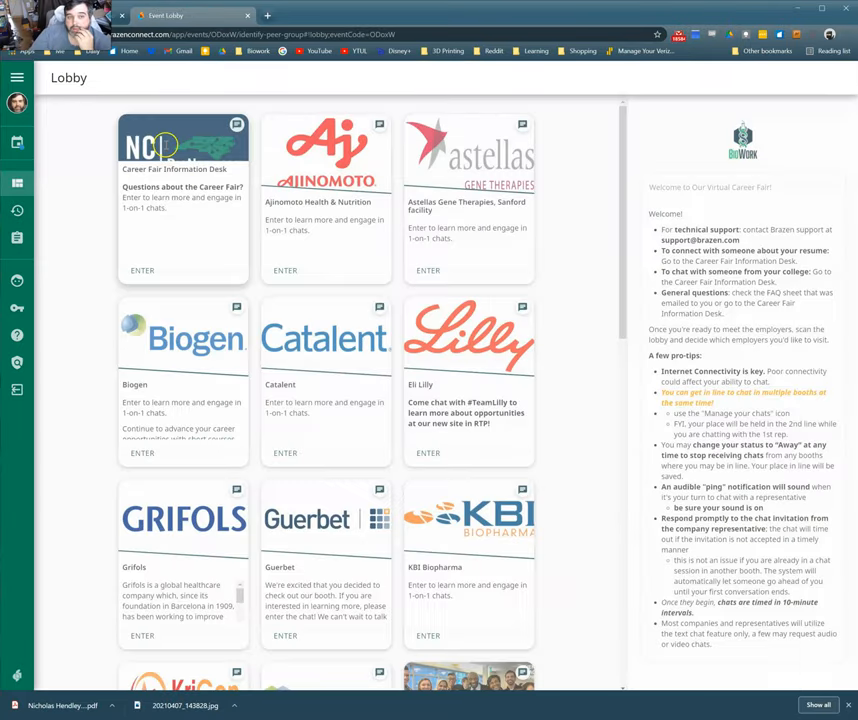